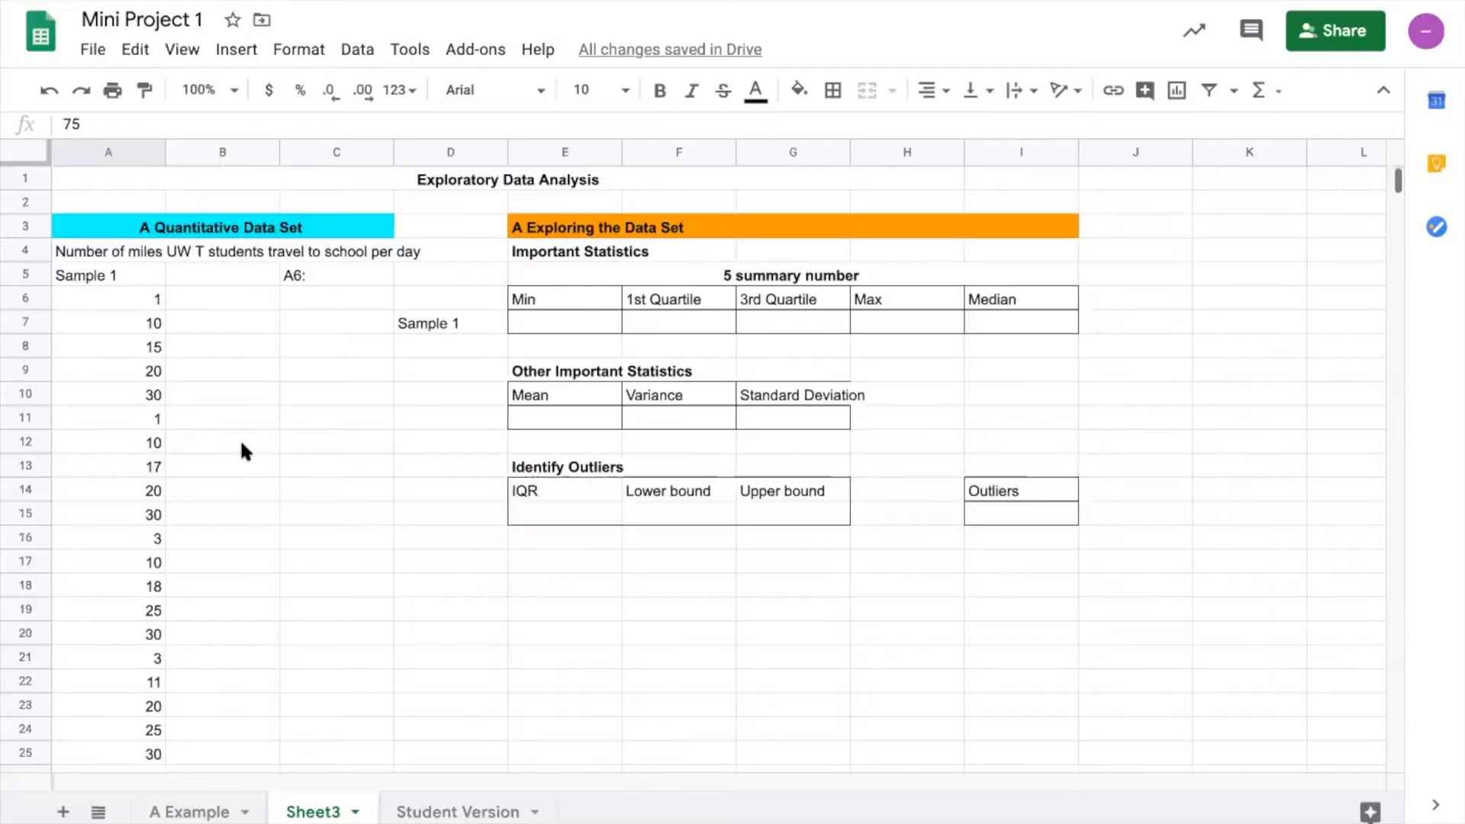
Step: Complete the data range note in cell C5 so it reads A6:A55
{"action": "left_click", "coordinate": [309, 264]}
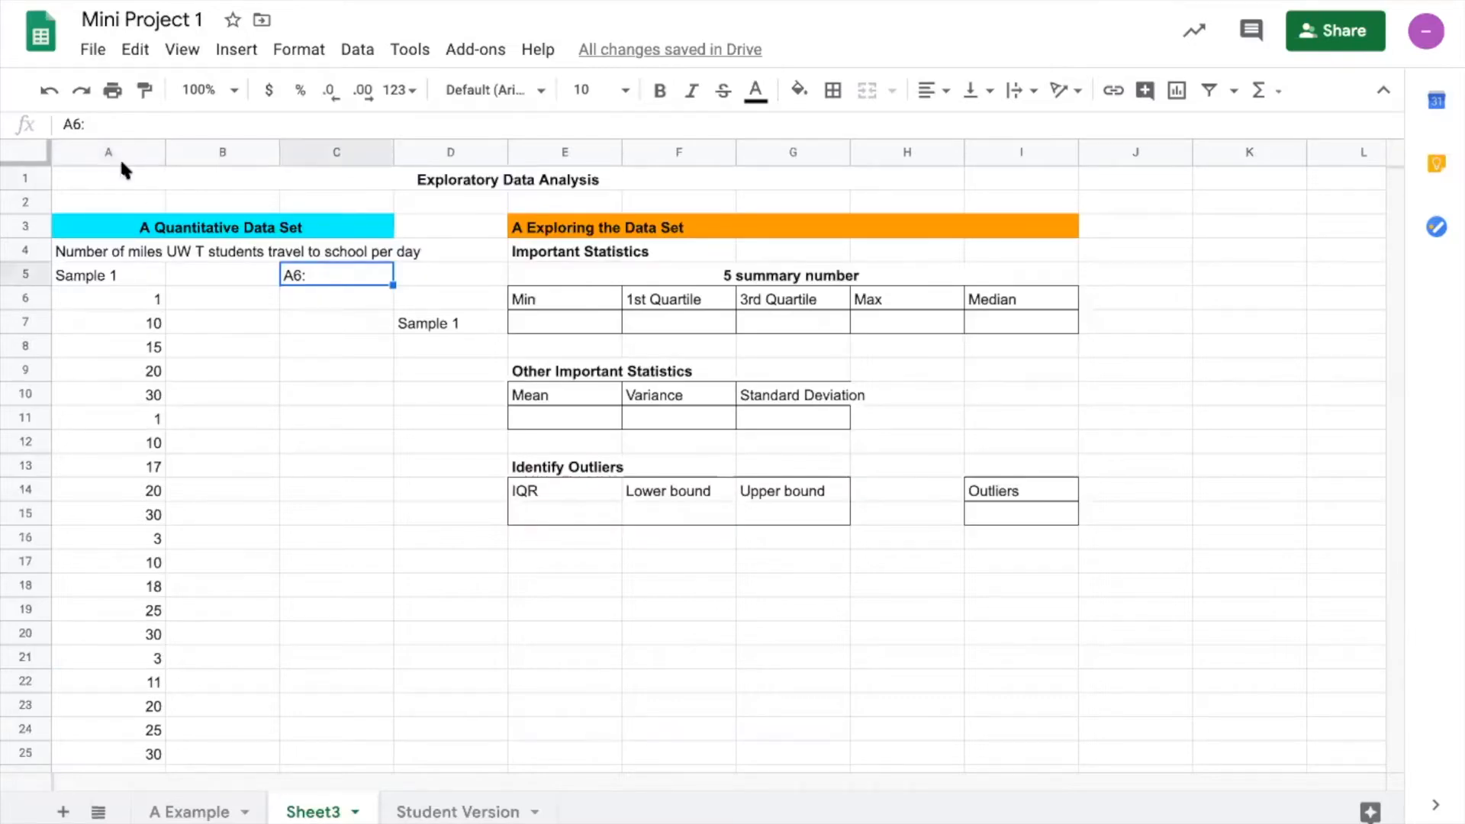
{"action": "left_click", "coordinate": [91, 125]}
{"action": "type", "text": "A55"}
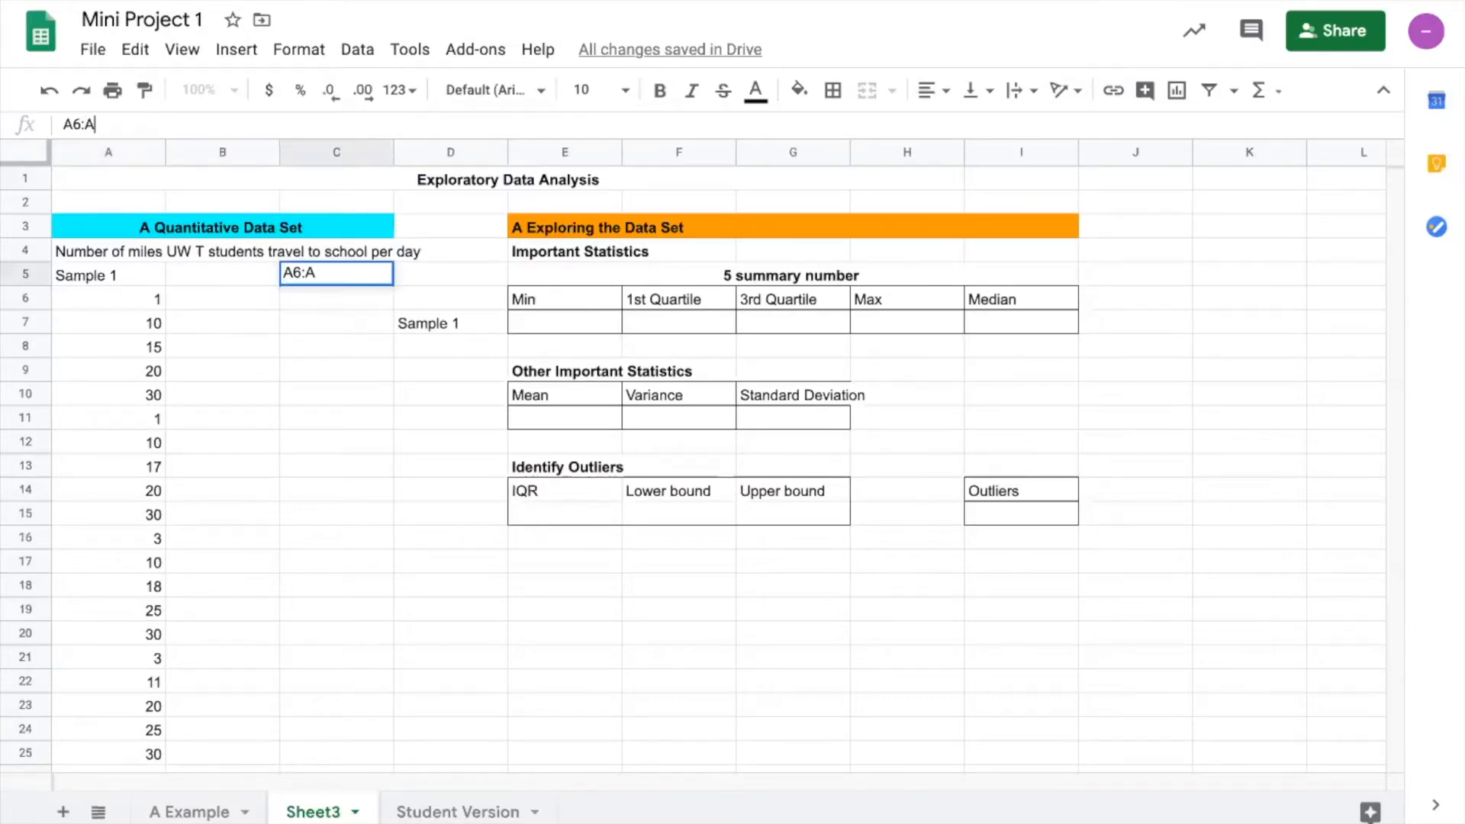
{"action": "left_click", "coordinate": [297, 354]}
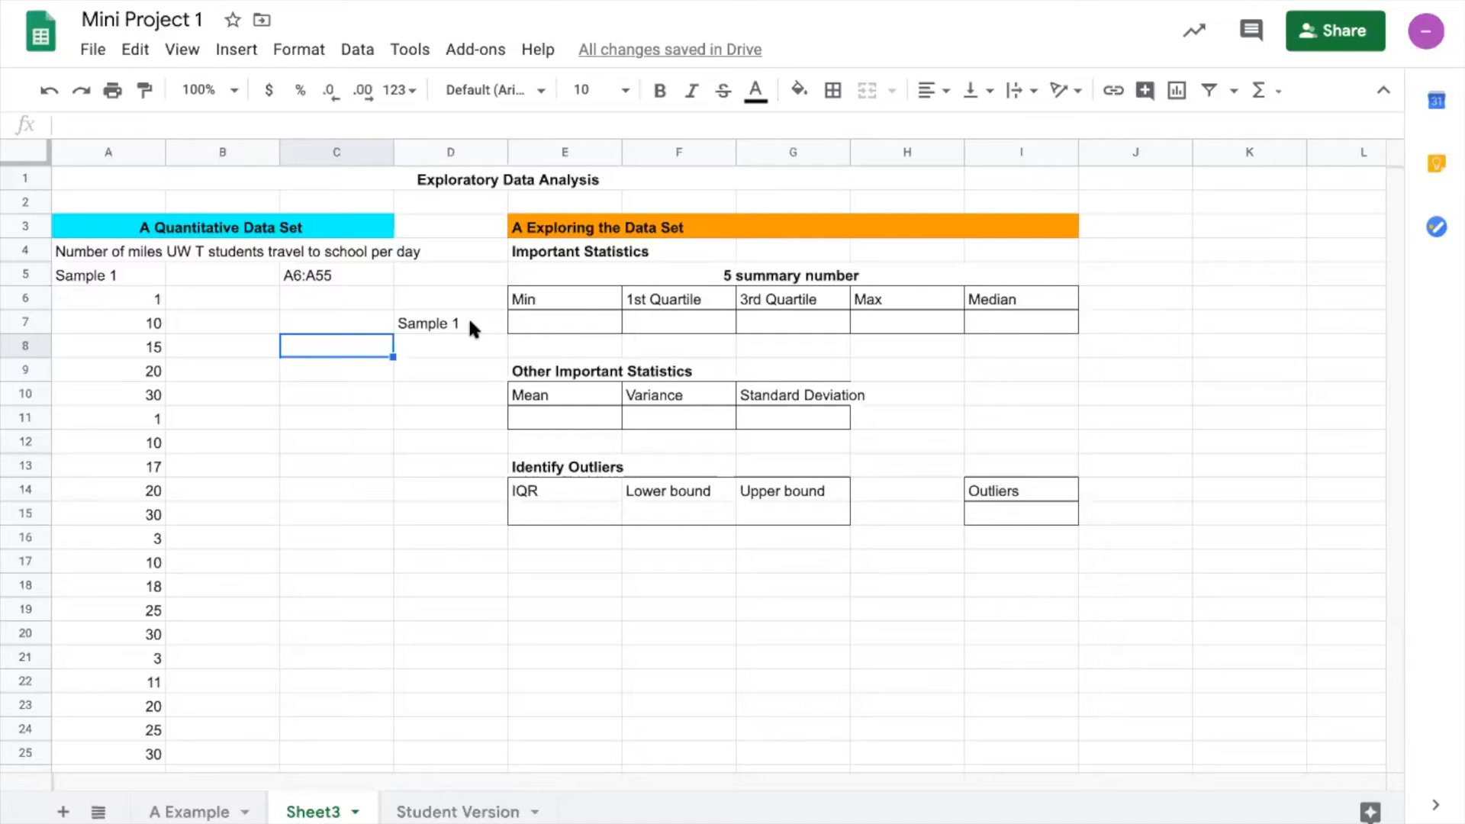
Step: Insert the statistical MIN function in Sample 1's Min cell, E7
{"action": "left_click", "coordinate": [538, 323]}
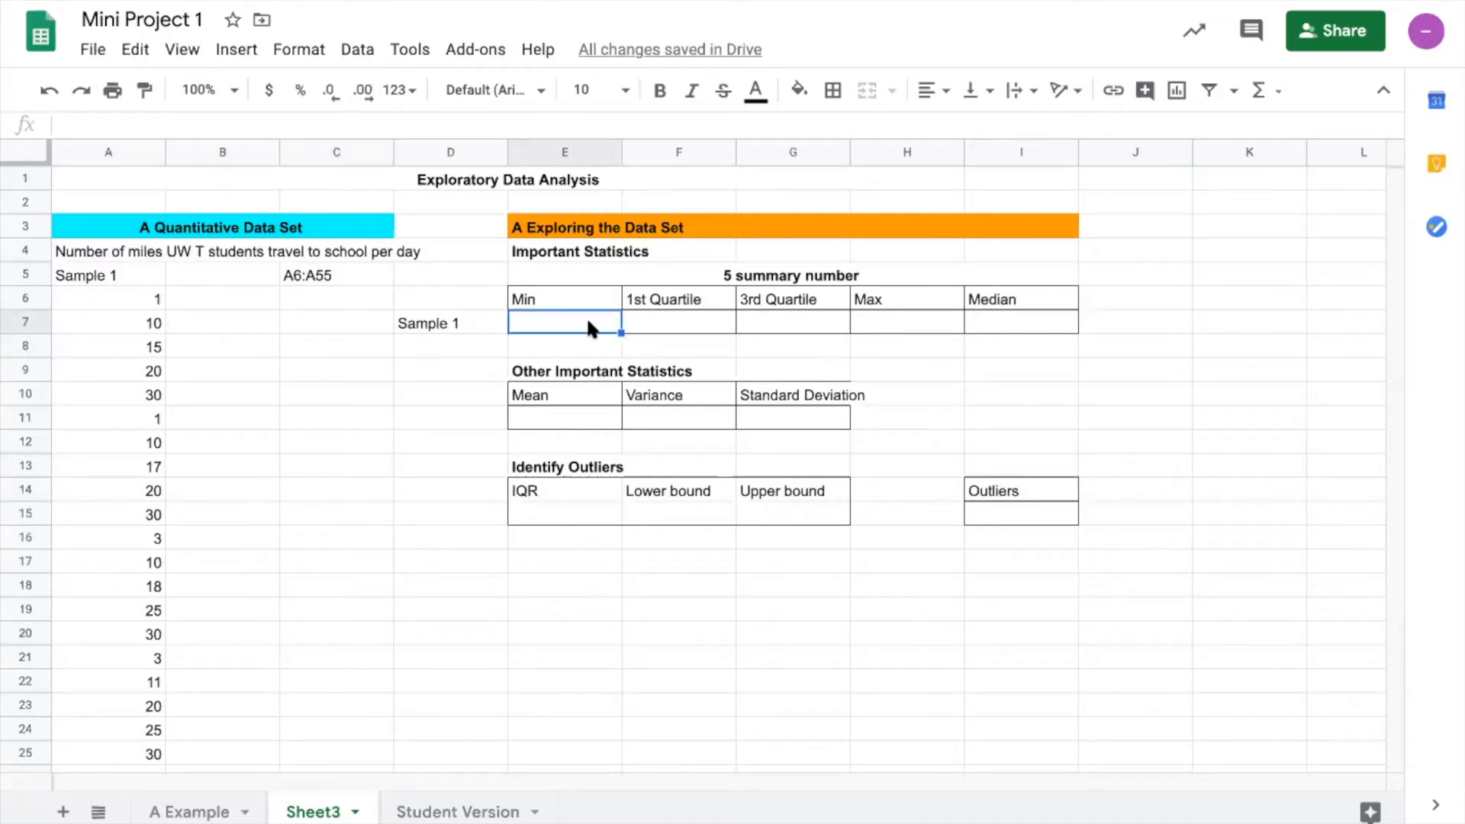
{"action": "left_click", "coordinate": [240, 50]}
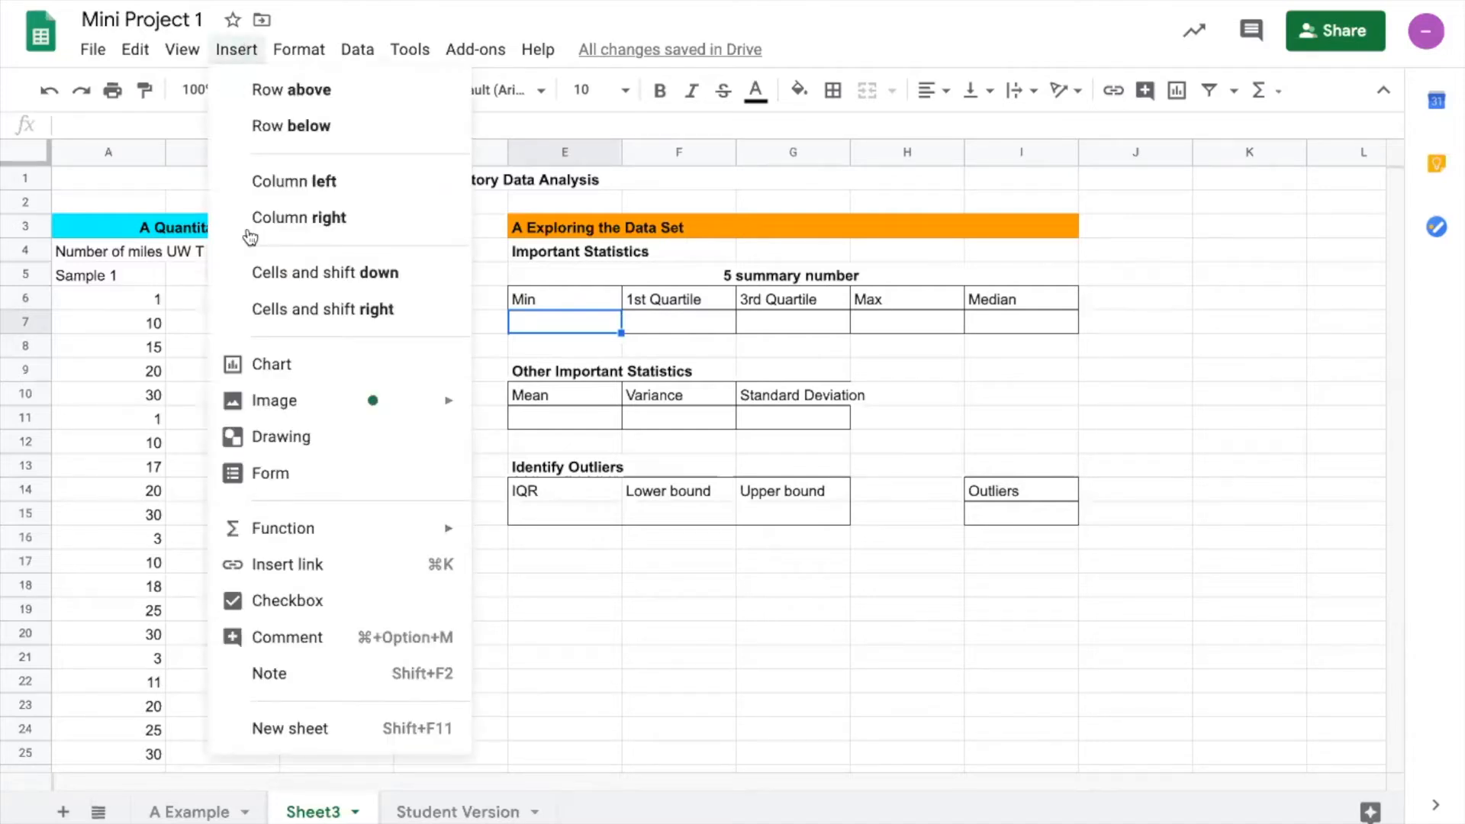
{"action": "mouse_move", "coordinate": [297, 527]}
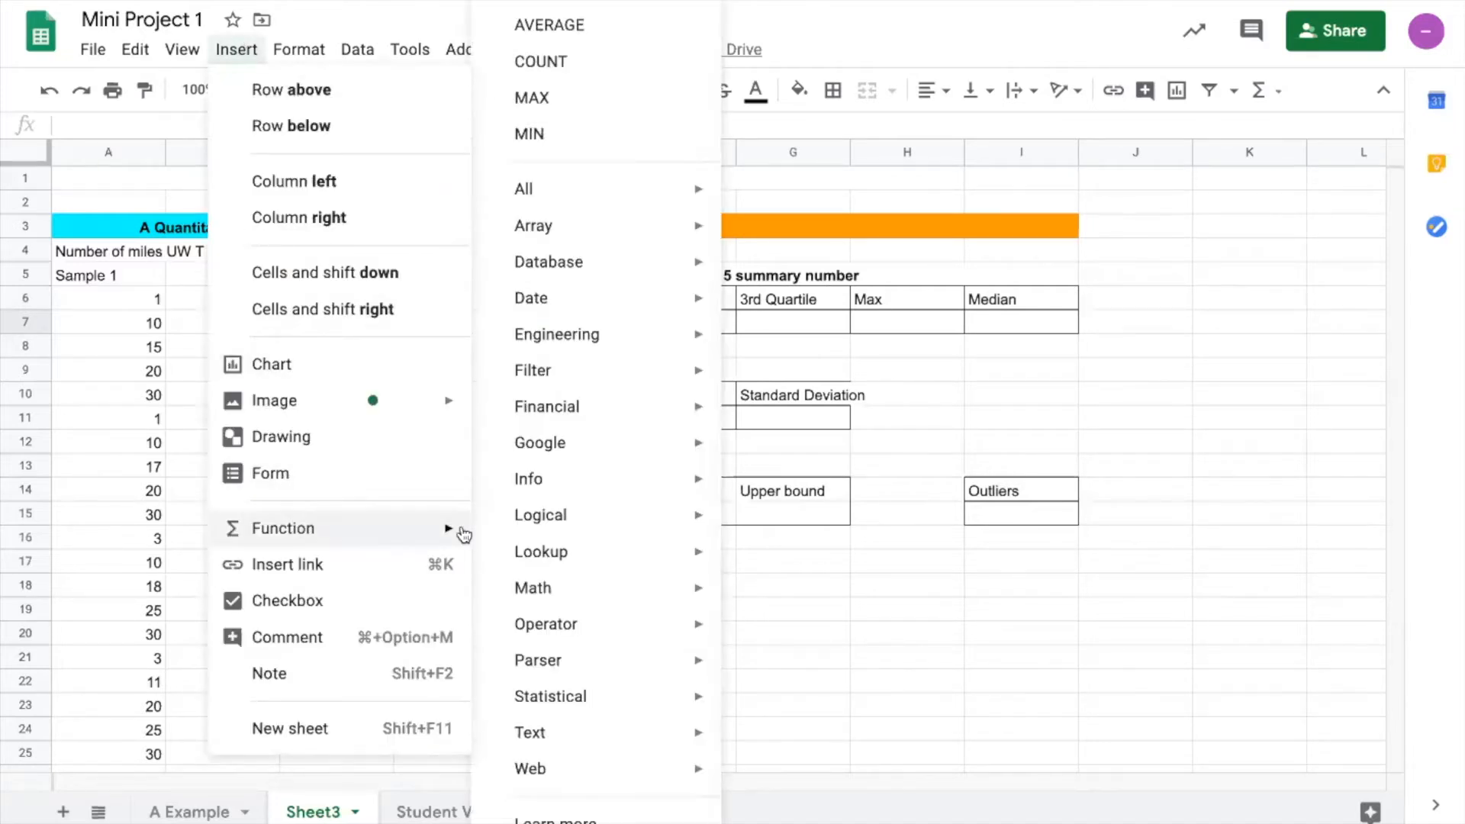
{"action": "mouse_move", "coordinate": [533, 534]}
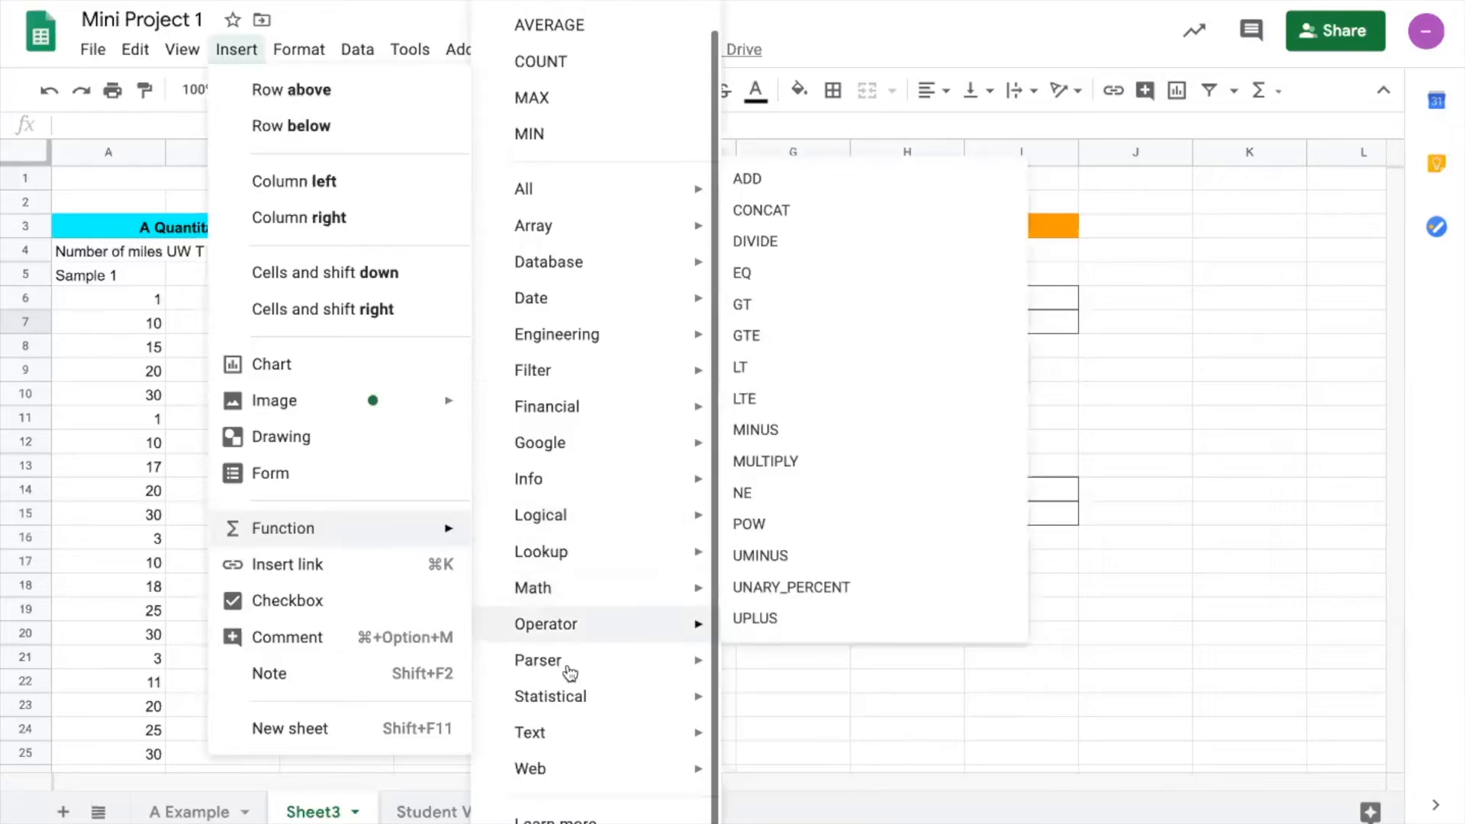
{"action": "mouse_move", "coordinate": [579, 698]}
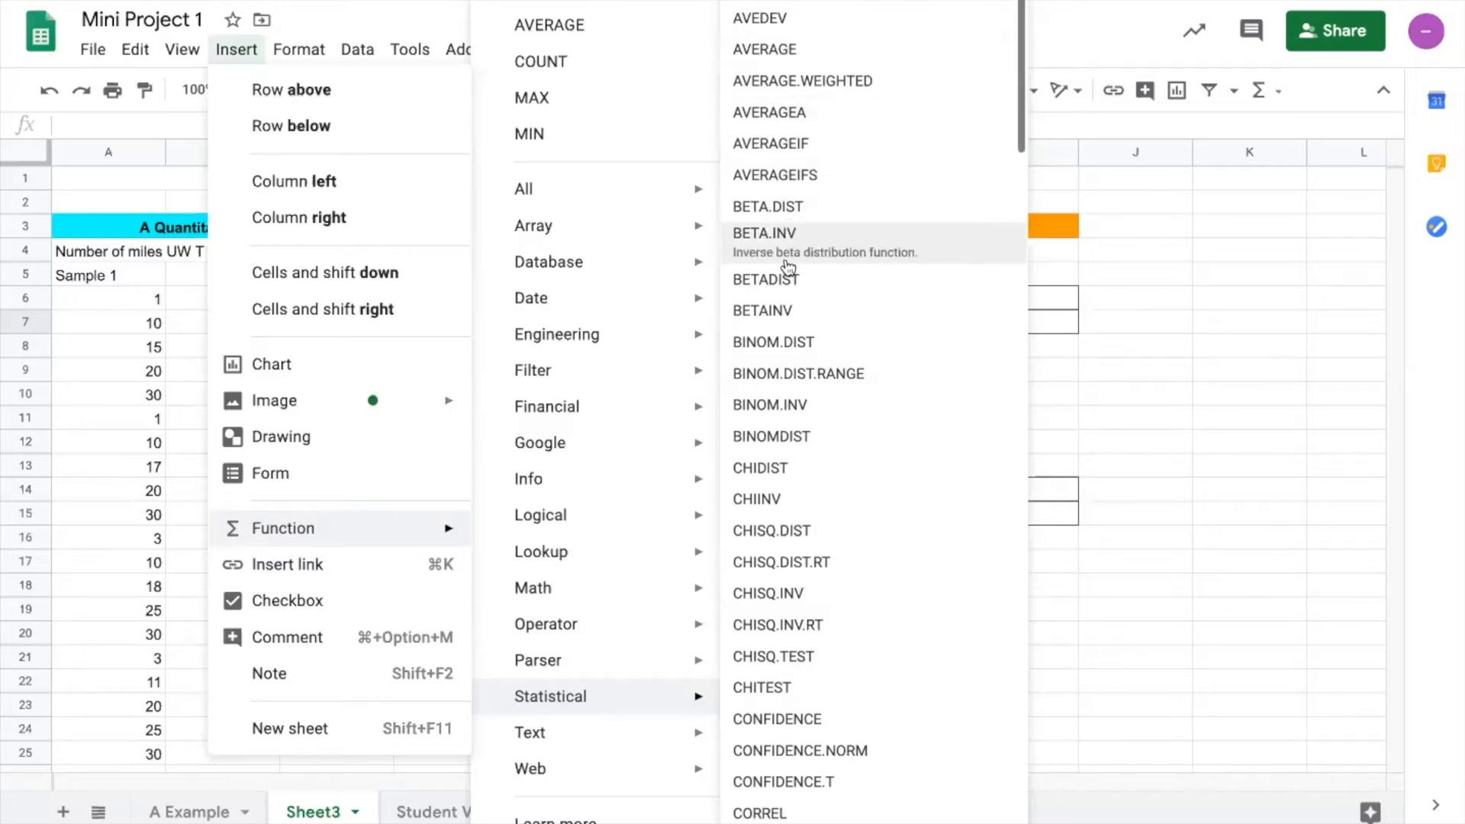
{"action": "scroll", "coordinate": [786, 263], "scroll_direction": "down", "scroll_amount": 5}
{"action": "scroll", "coordinate": [787, 265], "scroll_direction": "down", "scroll_amount": 10}
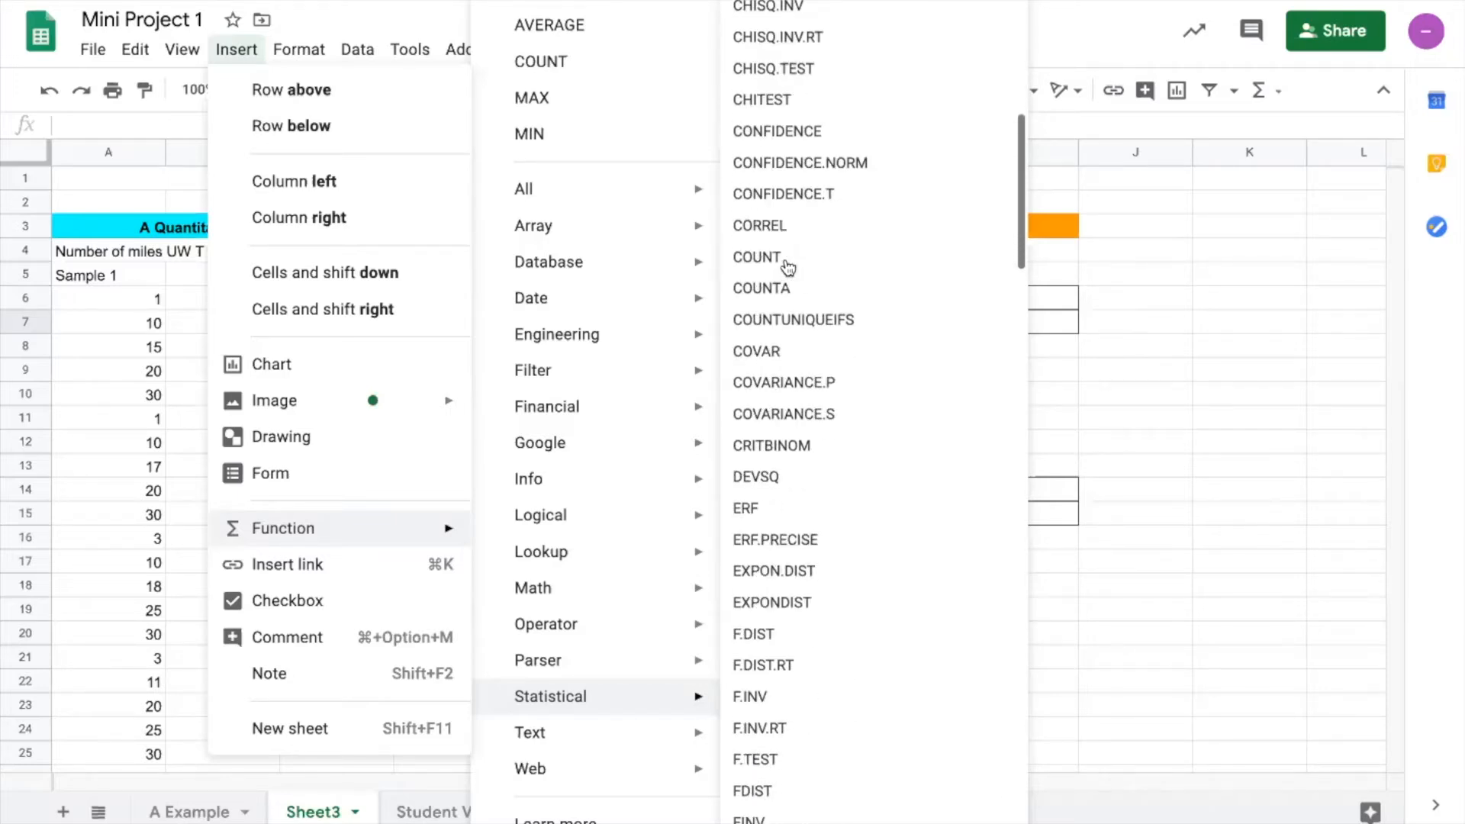
{"action": "scroll", "coordinate": [787, 265], "scroll_direction": "down", "scroll_amount": 10}
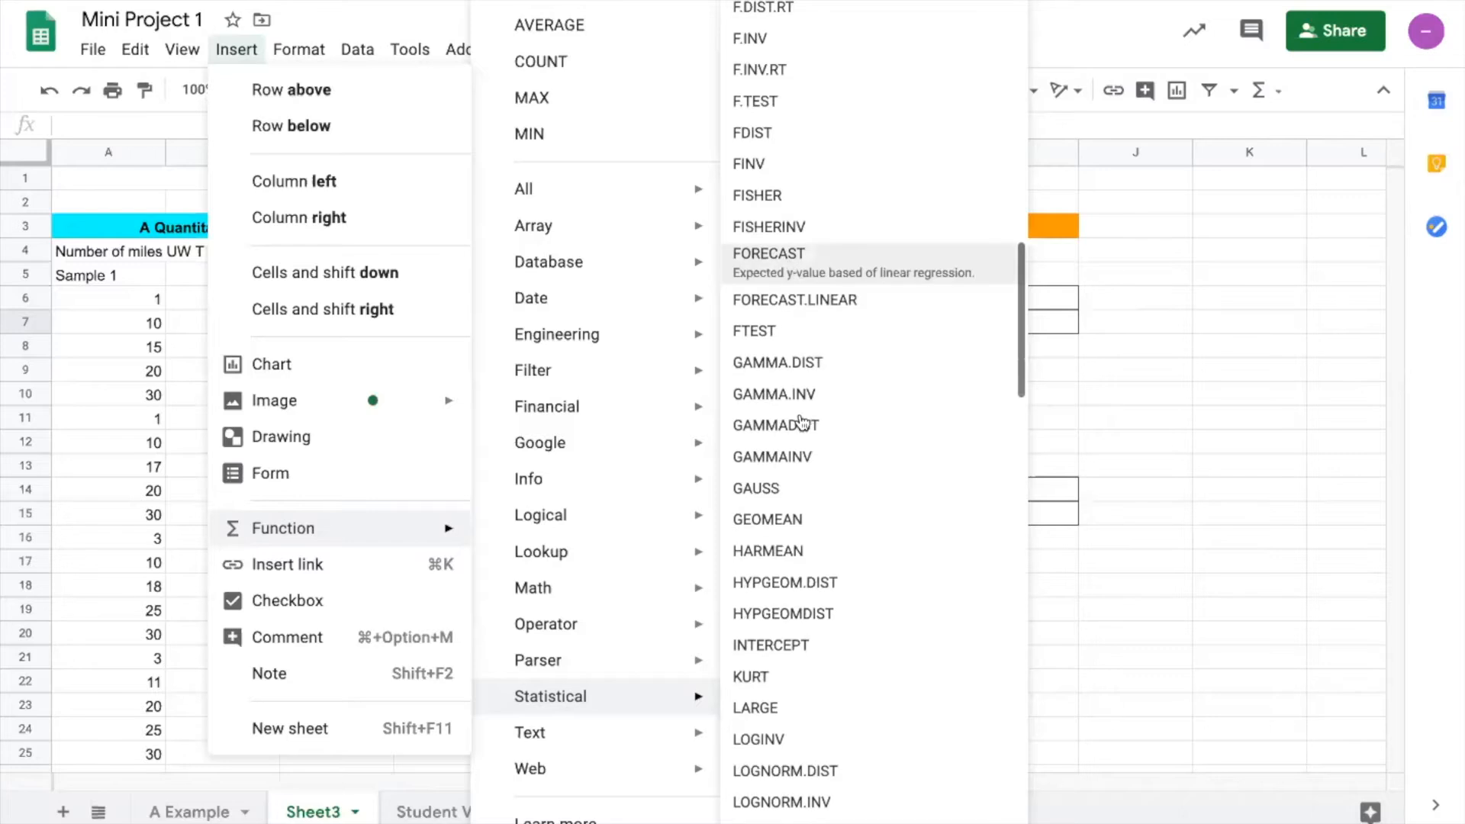
{"action": "scroll", "coordinate": [801, 422], "scroll_direction": "down", "scroll_amount": 5}
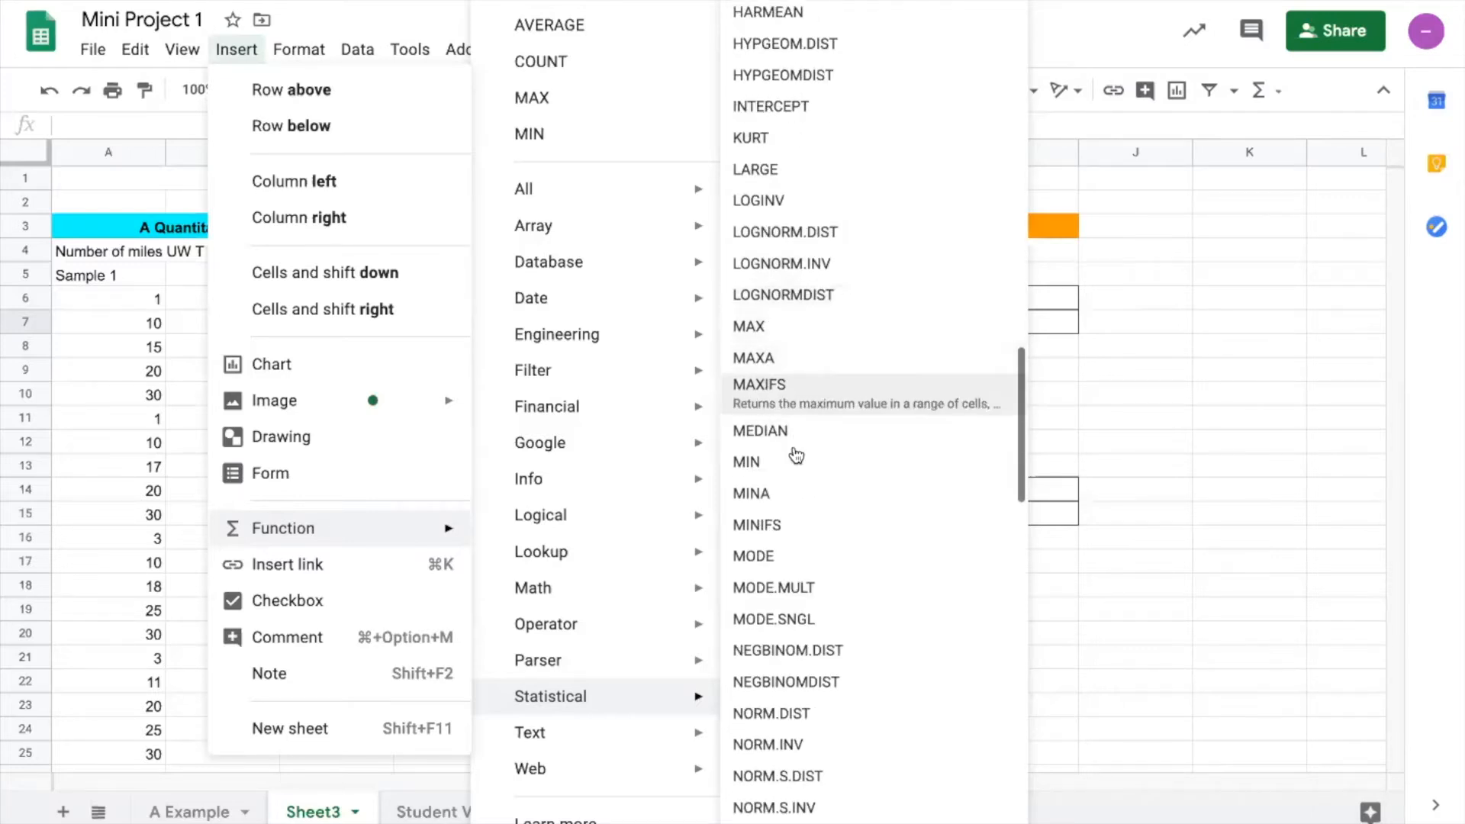
{"action": "left_click", "coordinate": [789, 453]}
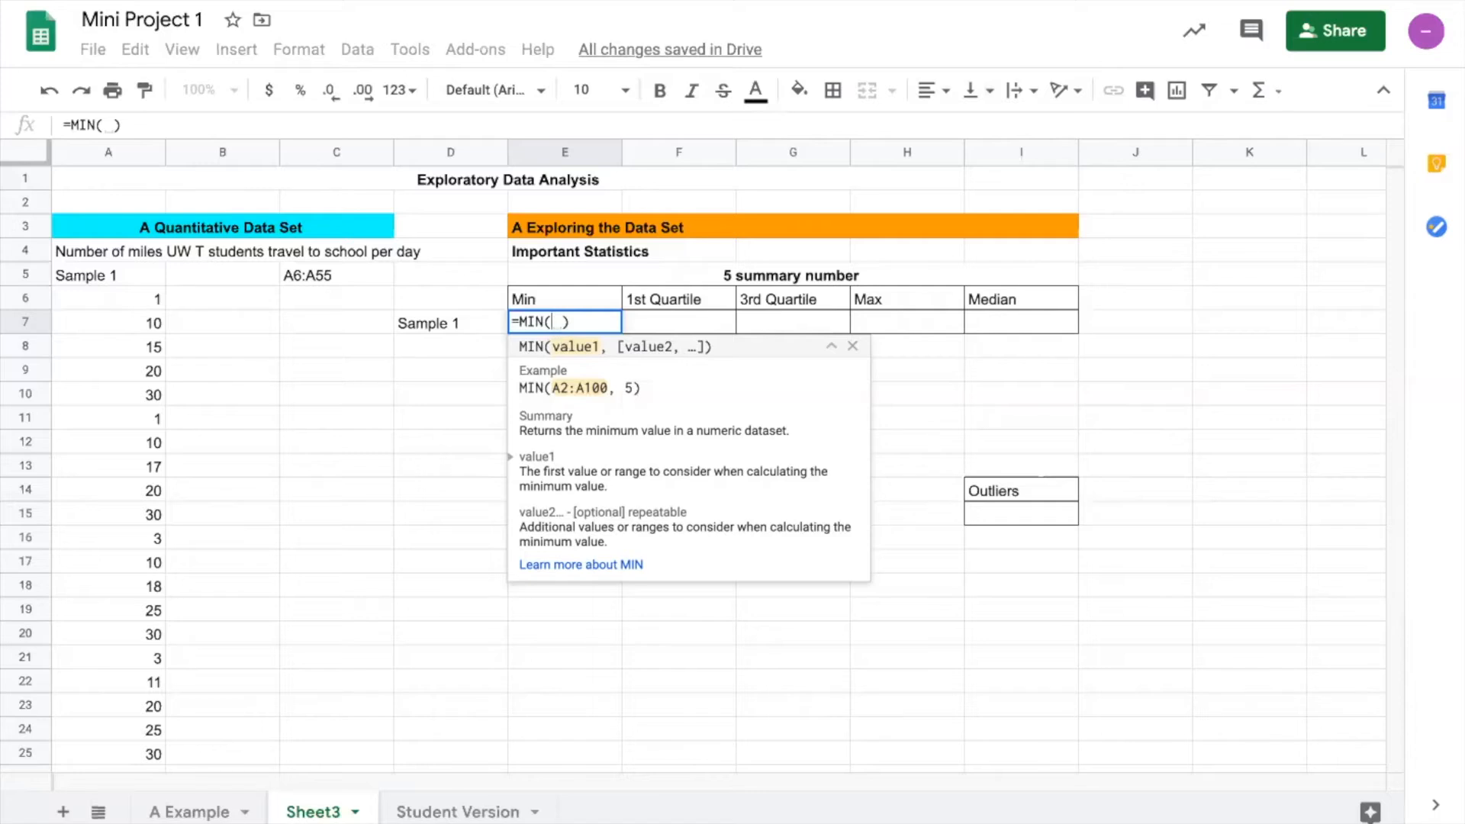
Step: Set the MIN function's range to A6:A55, commit it and reselect the cell to check its formula
{"action": "type", "text": "A6"}
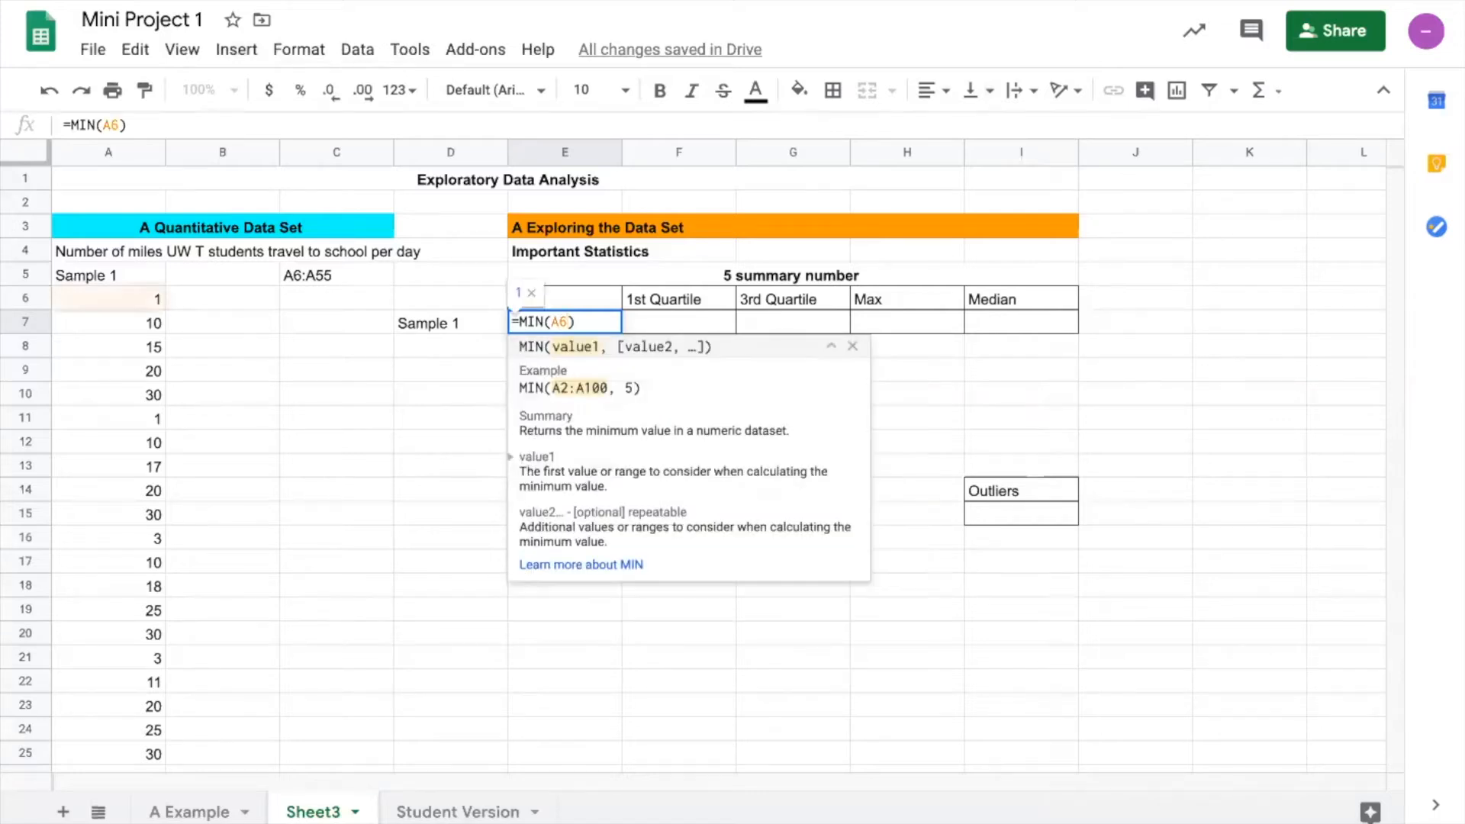
{"action": "type", "text": ":"}
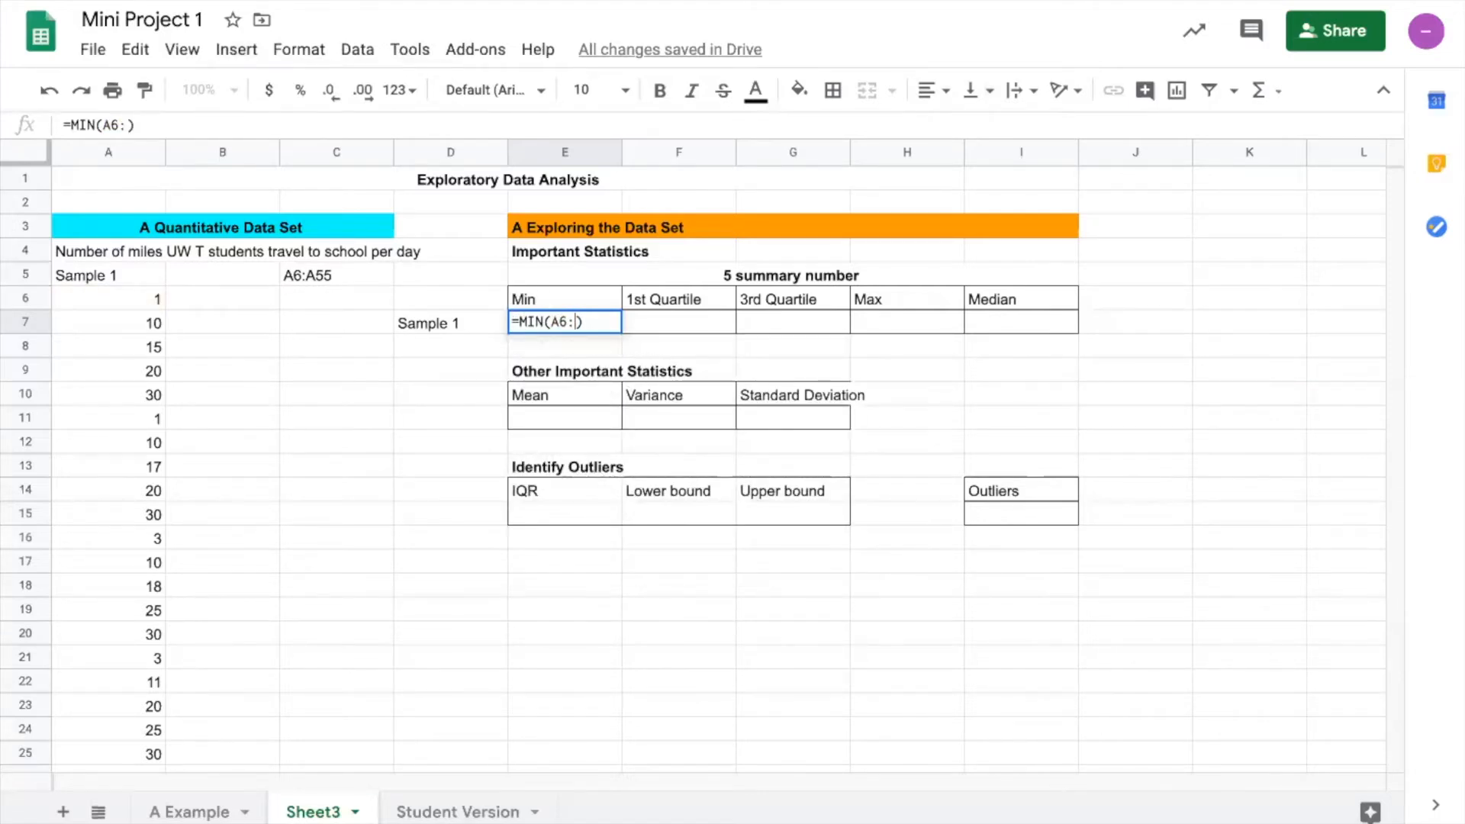
{"action": "type", "text": "A55"}
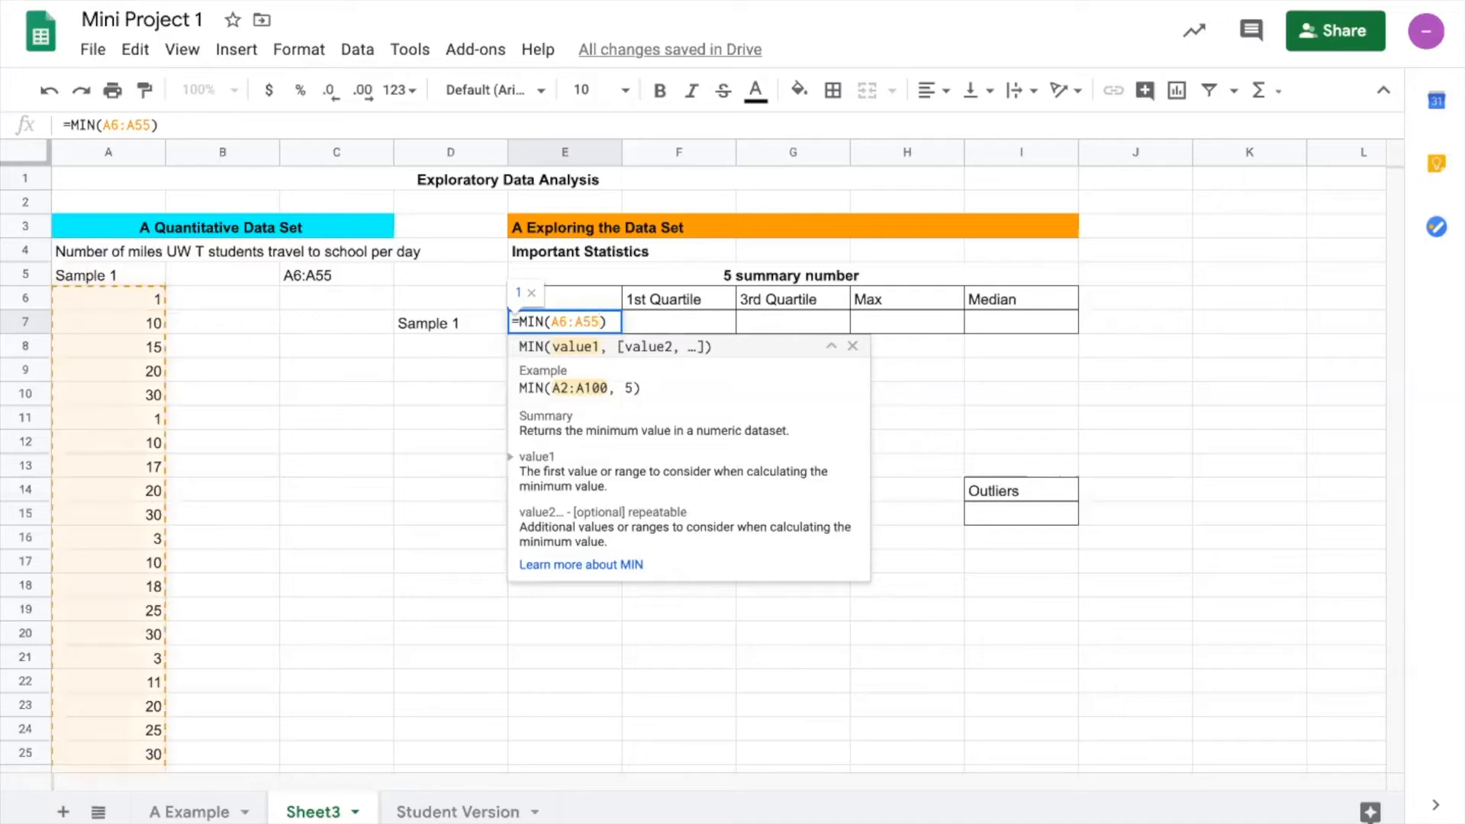
{"action": "key", "text": "Return"}
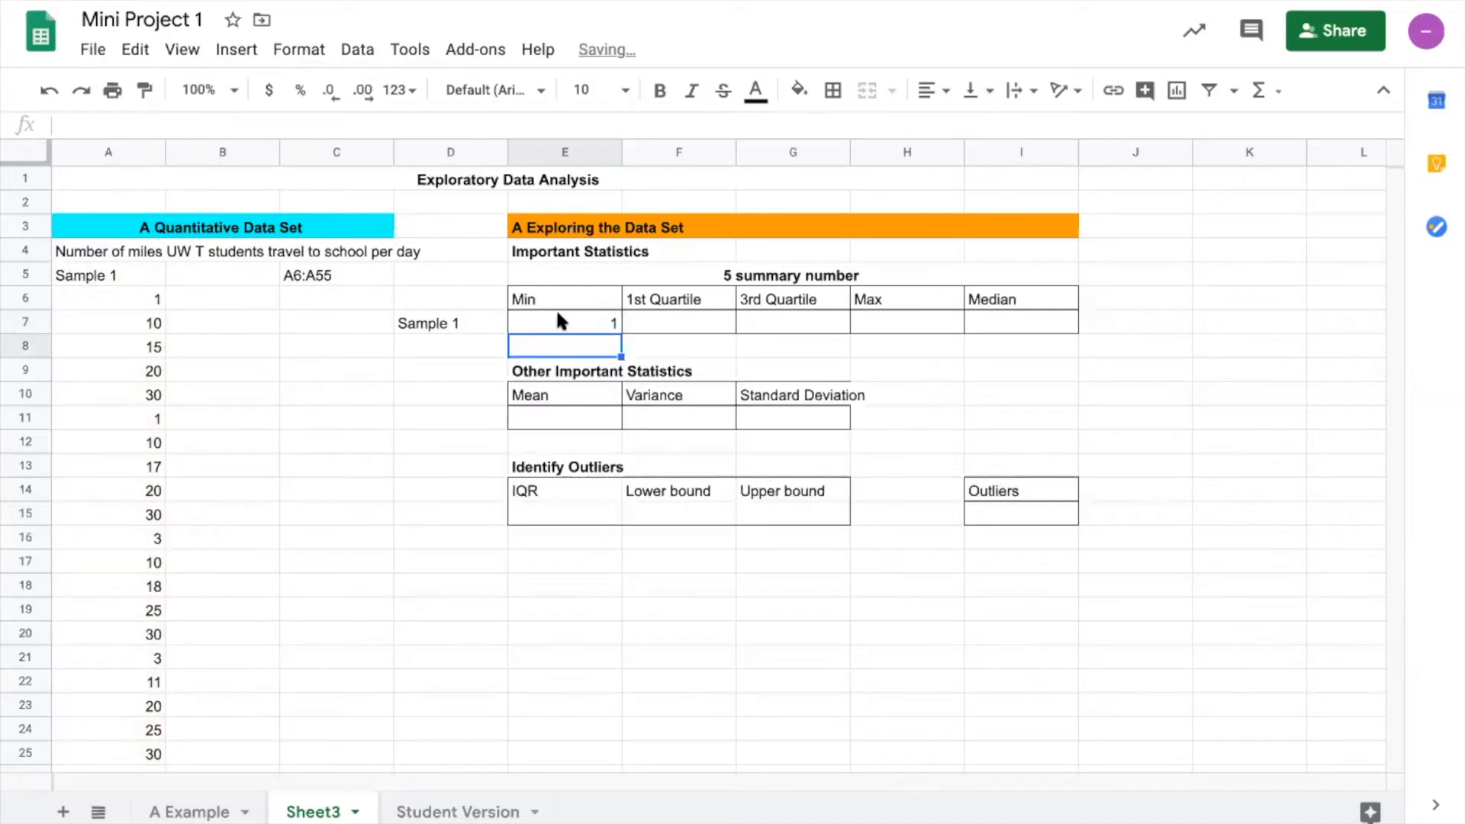
{"action": "left_click", "coordinate": [511, 328]}
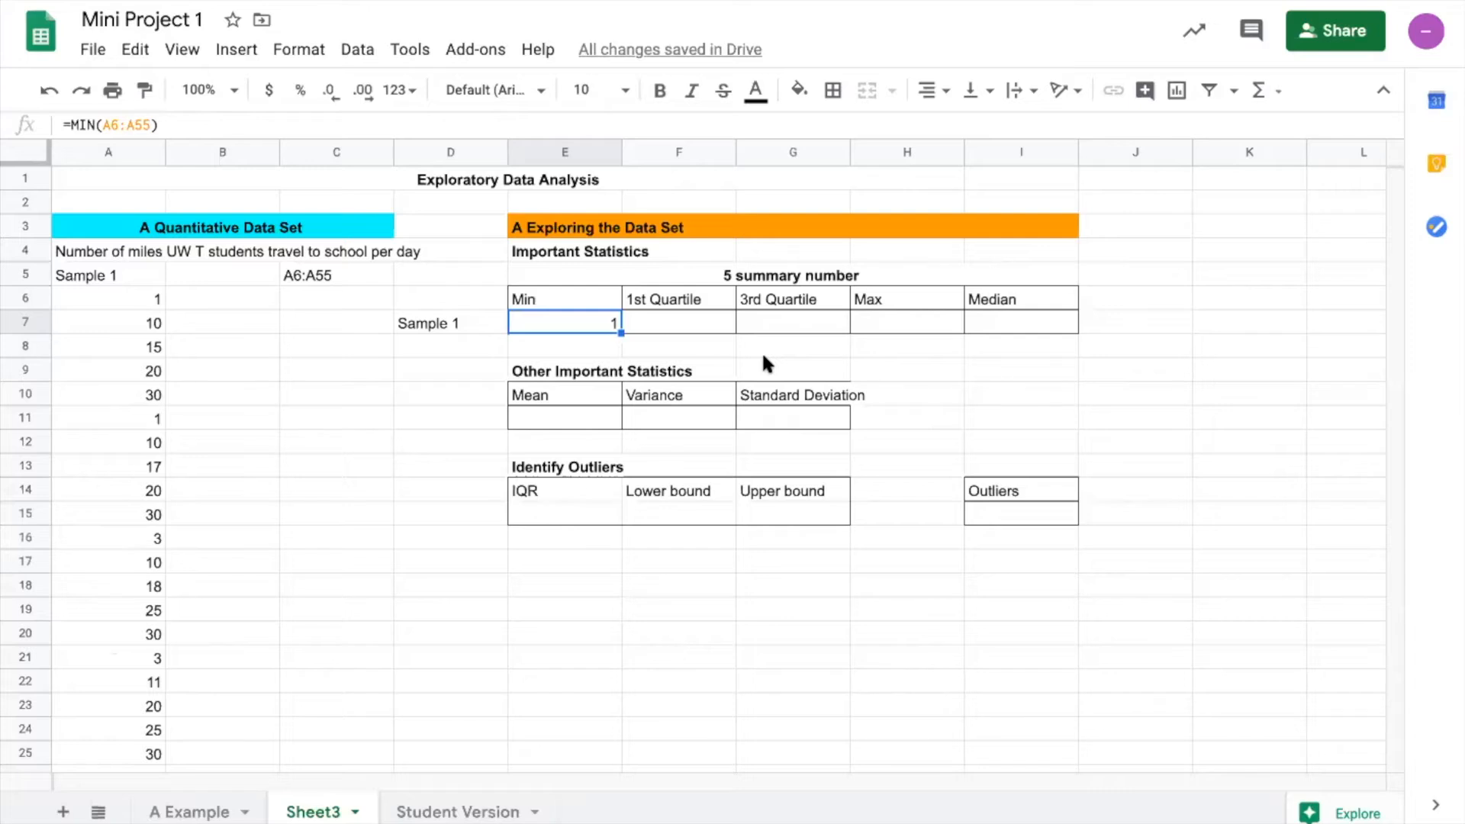
Step: Insert the statistical MAX function in Sample 1's Max cell, H7
{"action": "left_click", "coordinate": [867, 324]}
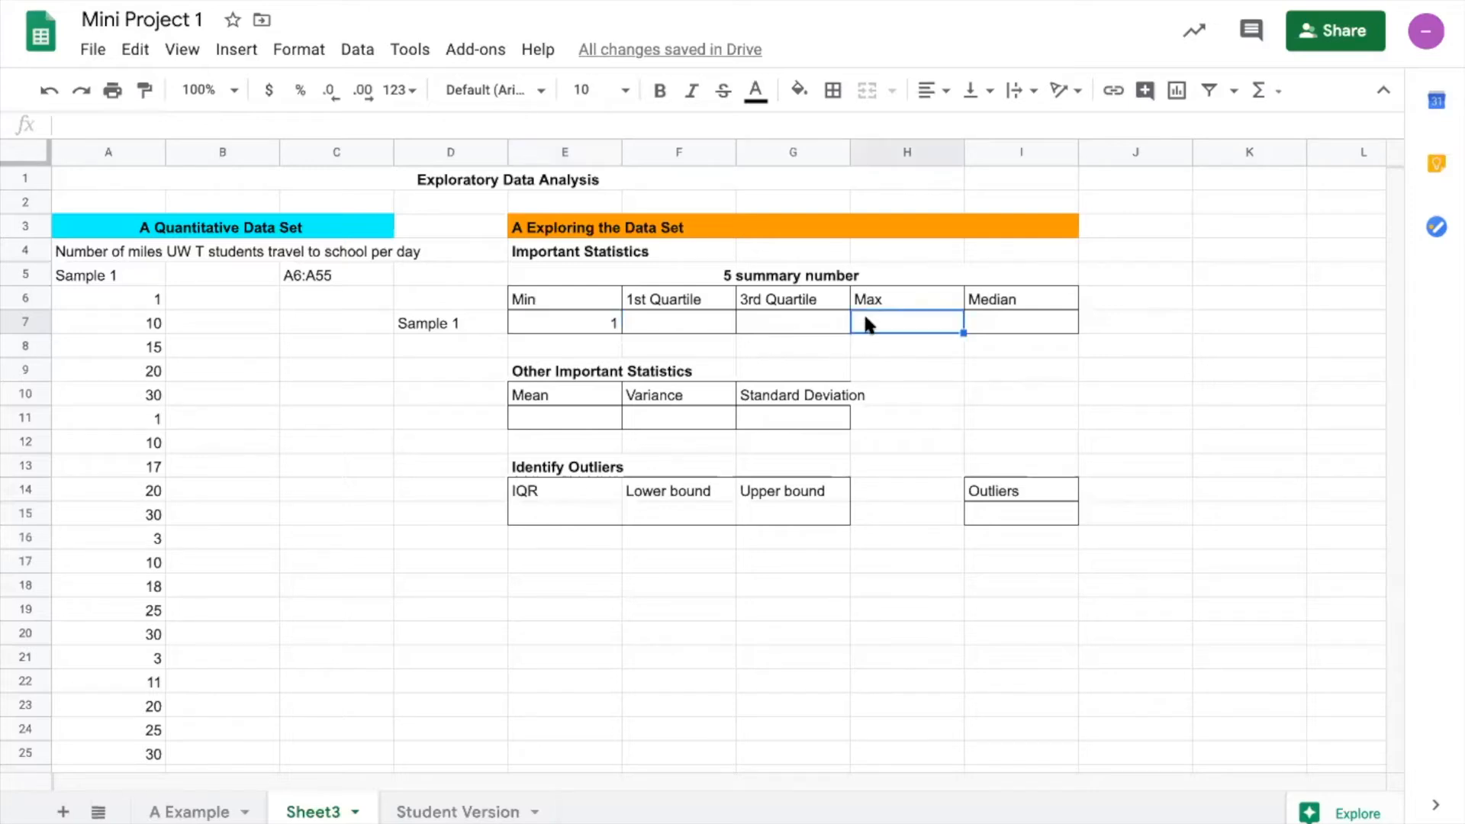
{"action": "left_click", "coordinate": [236, 50]}
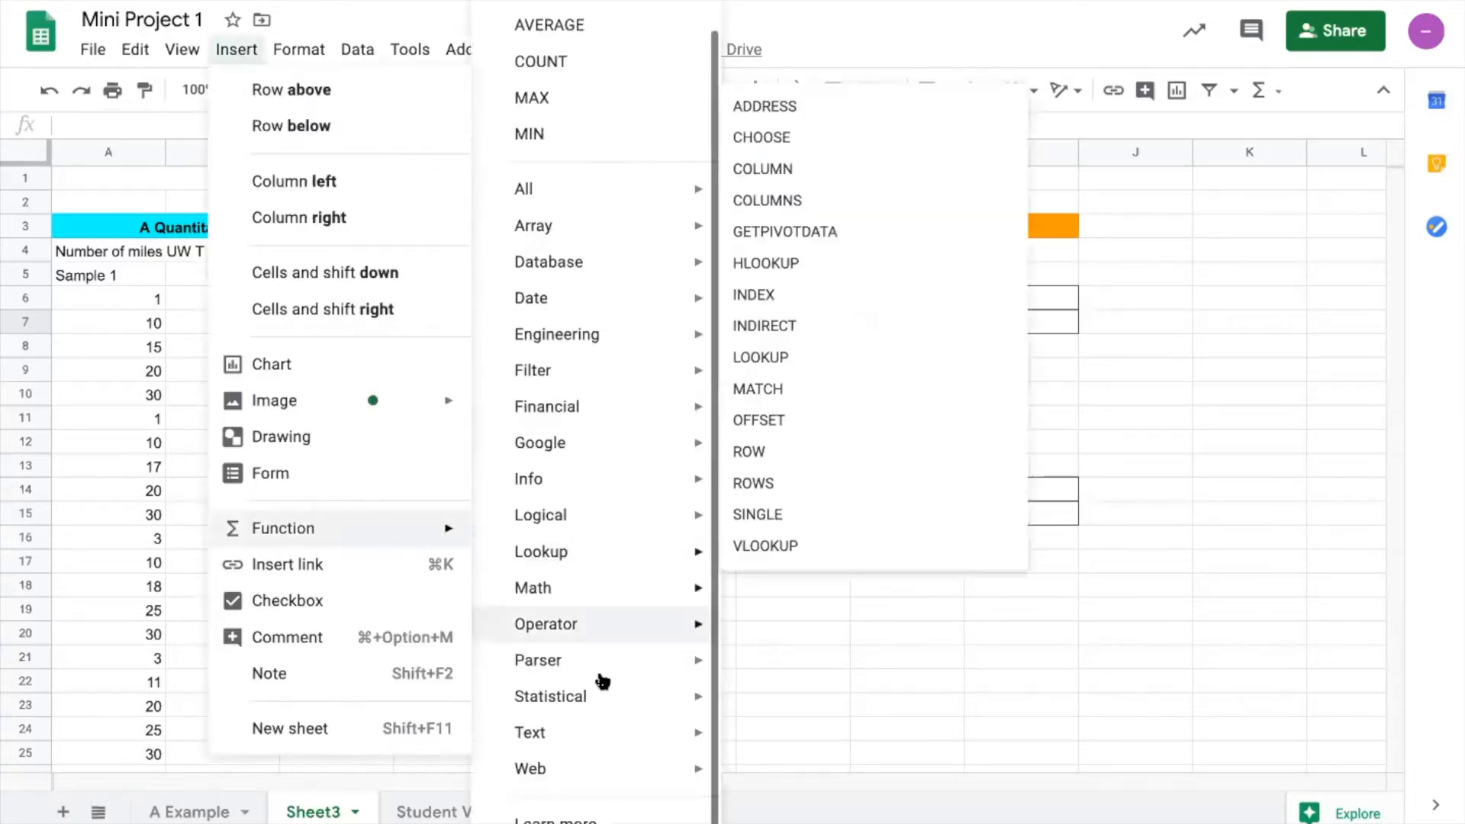
{"action": "mouse_move", "coordinate": [636, 703]}
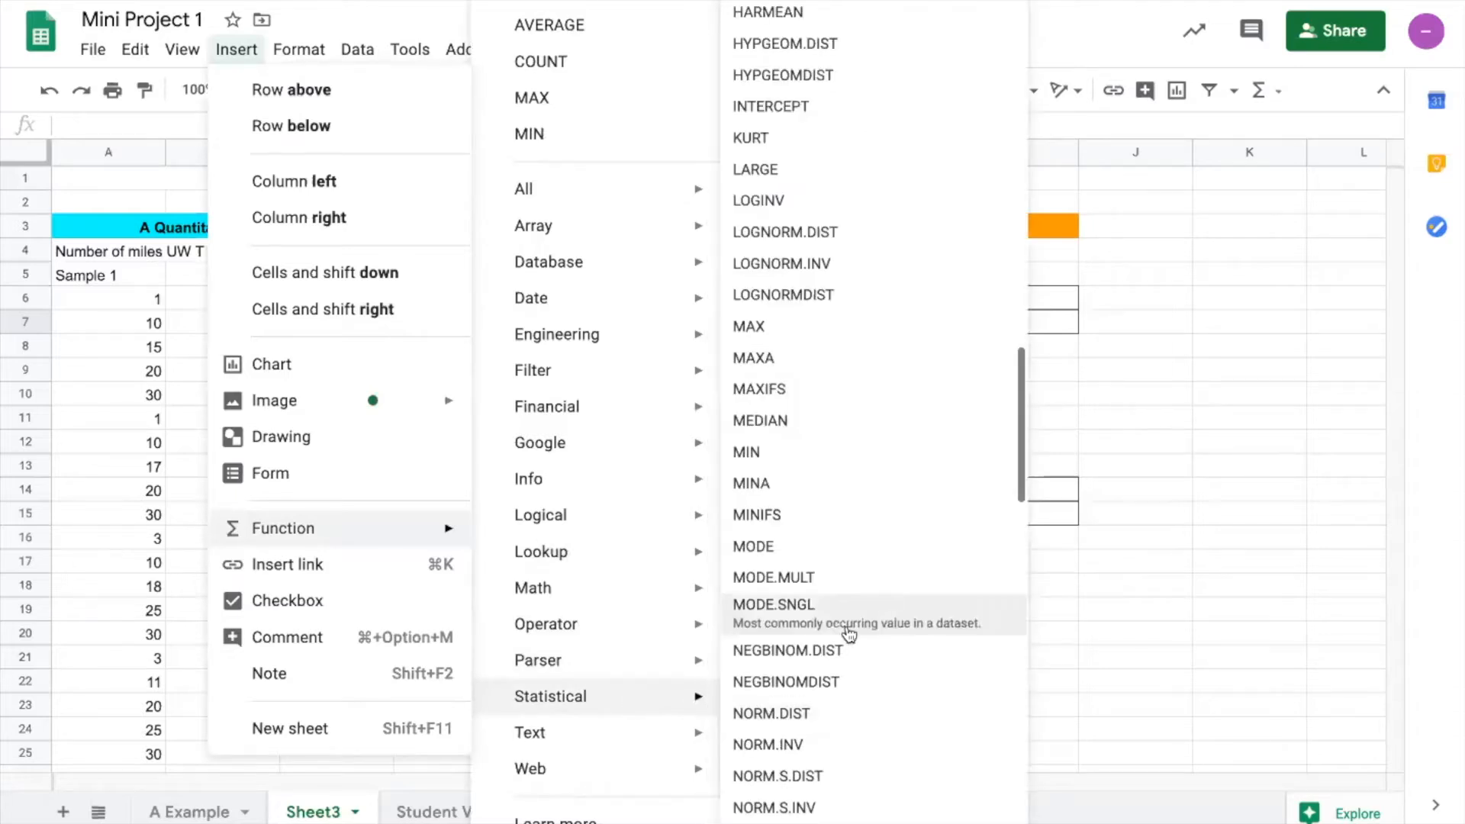
{"action": "scroll", "coordinate": [837, 644], "scroll_direction": "down", "scroll_amount": 2}
{"action": "scroll", "coordinate": [857, 615], "scroll_direction": "down", "scroll_amount": 5}
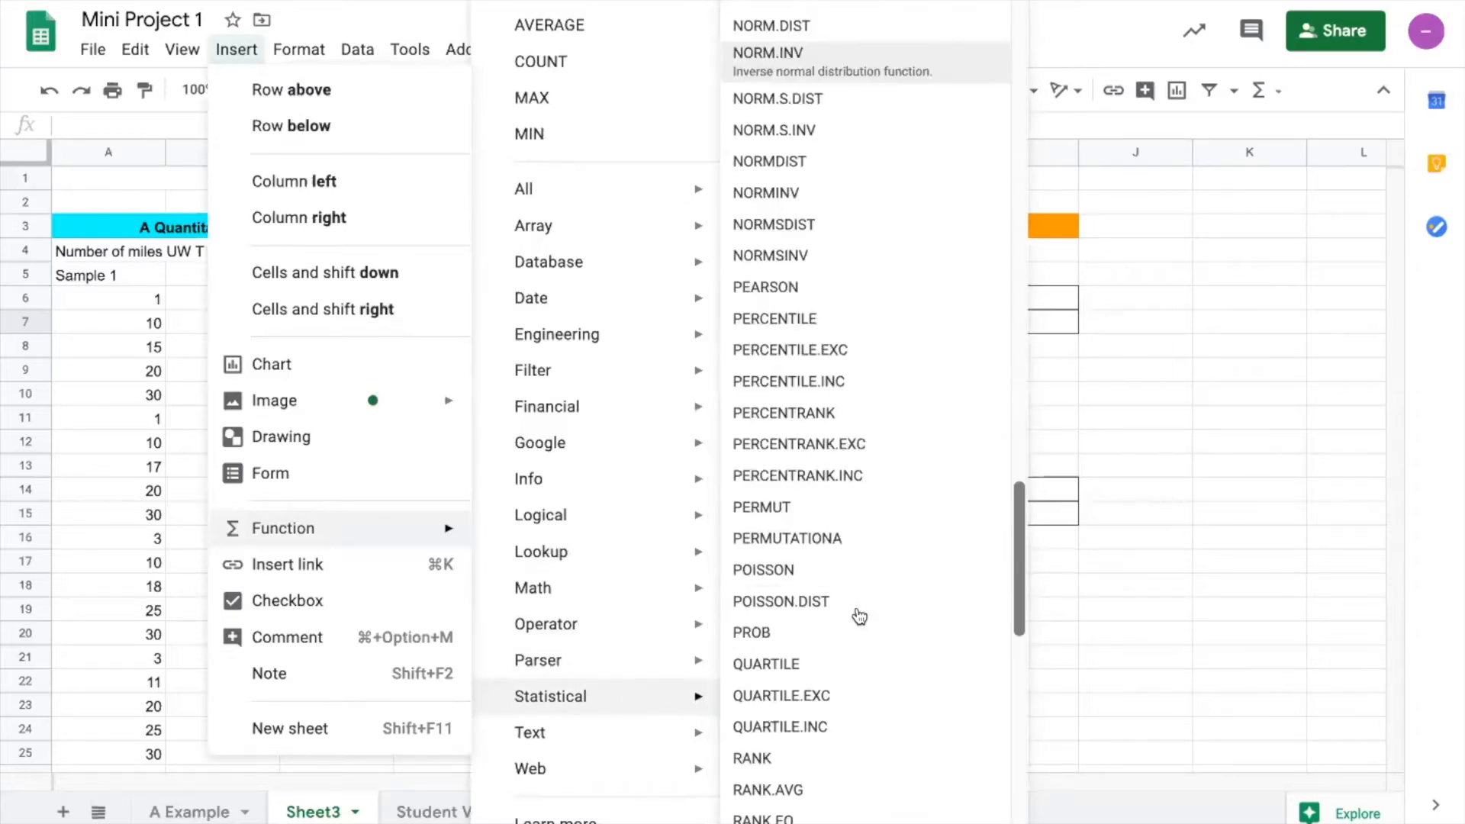
{"action": "scroll", "coordinate": [812, 471], "scroll_direction": "up", "scroll_amount": 2}
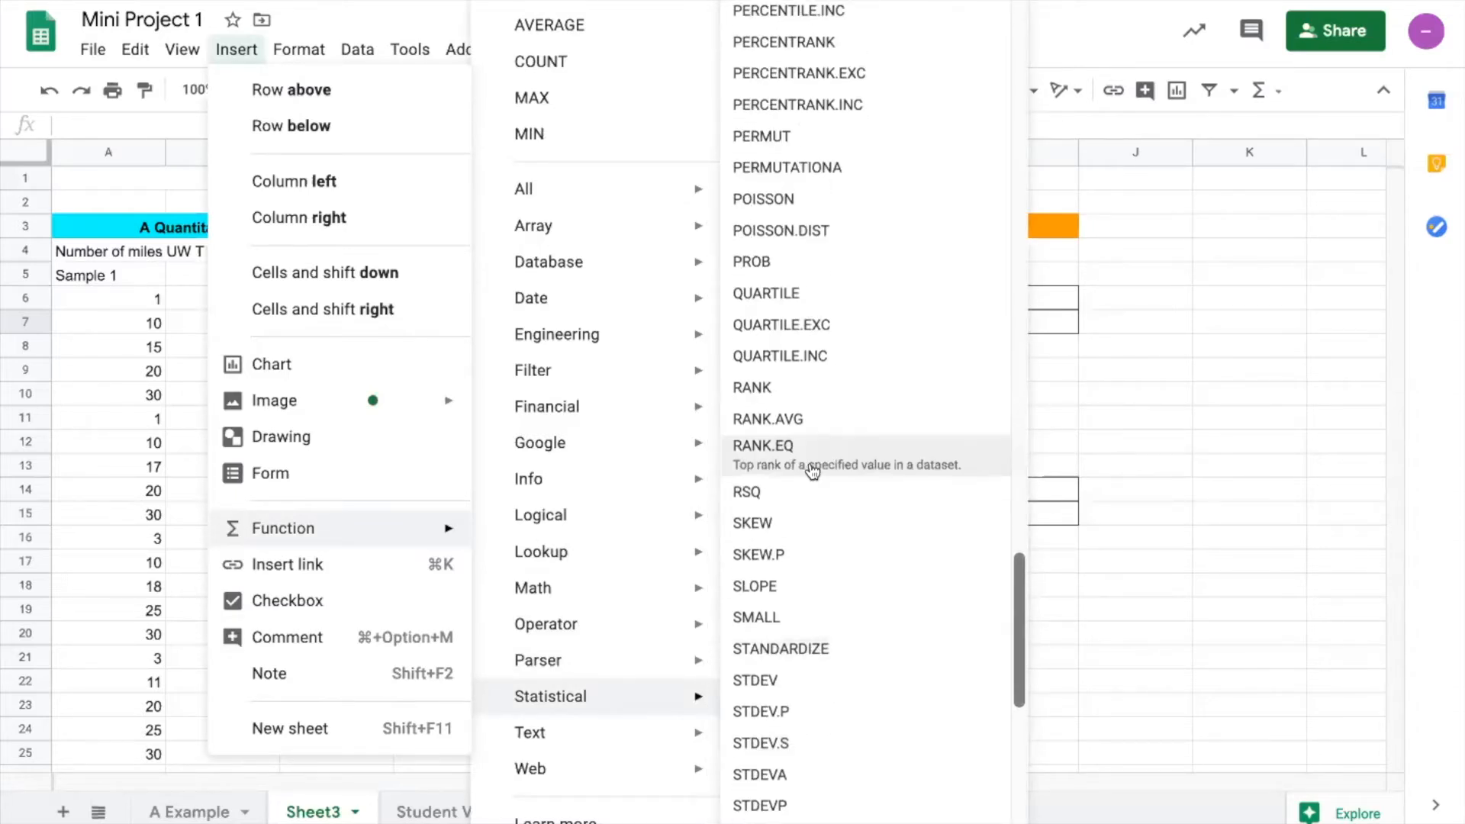
{"action": "scroll", "coordinate": [813, 471], "scroll_direction": "down", "scroll_amount": 5}
{"action": "scroll", "coordinate": [813, 471], "scroll_direction": "down", "scroll_amount": 3}
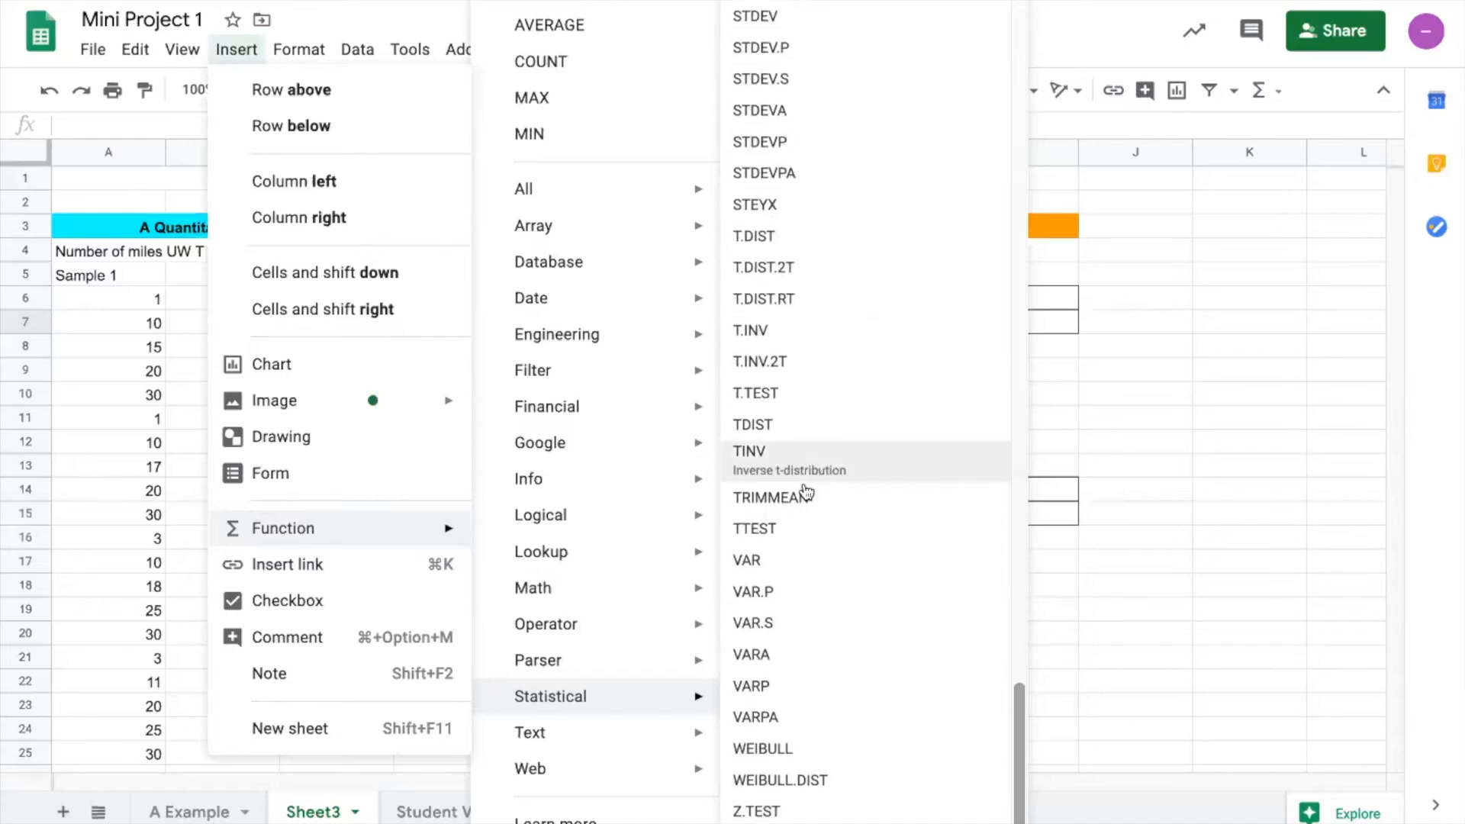
{"action": "scroll", "coordinate": [797, 532], "scroll_direction": "up", "scroll_amount": 10}
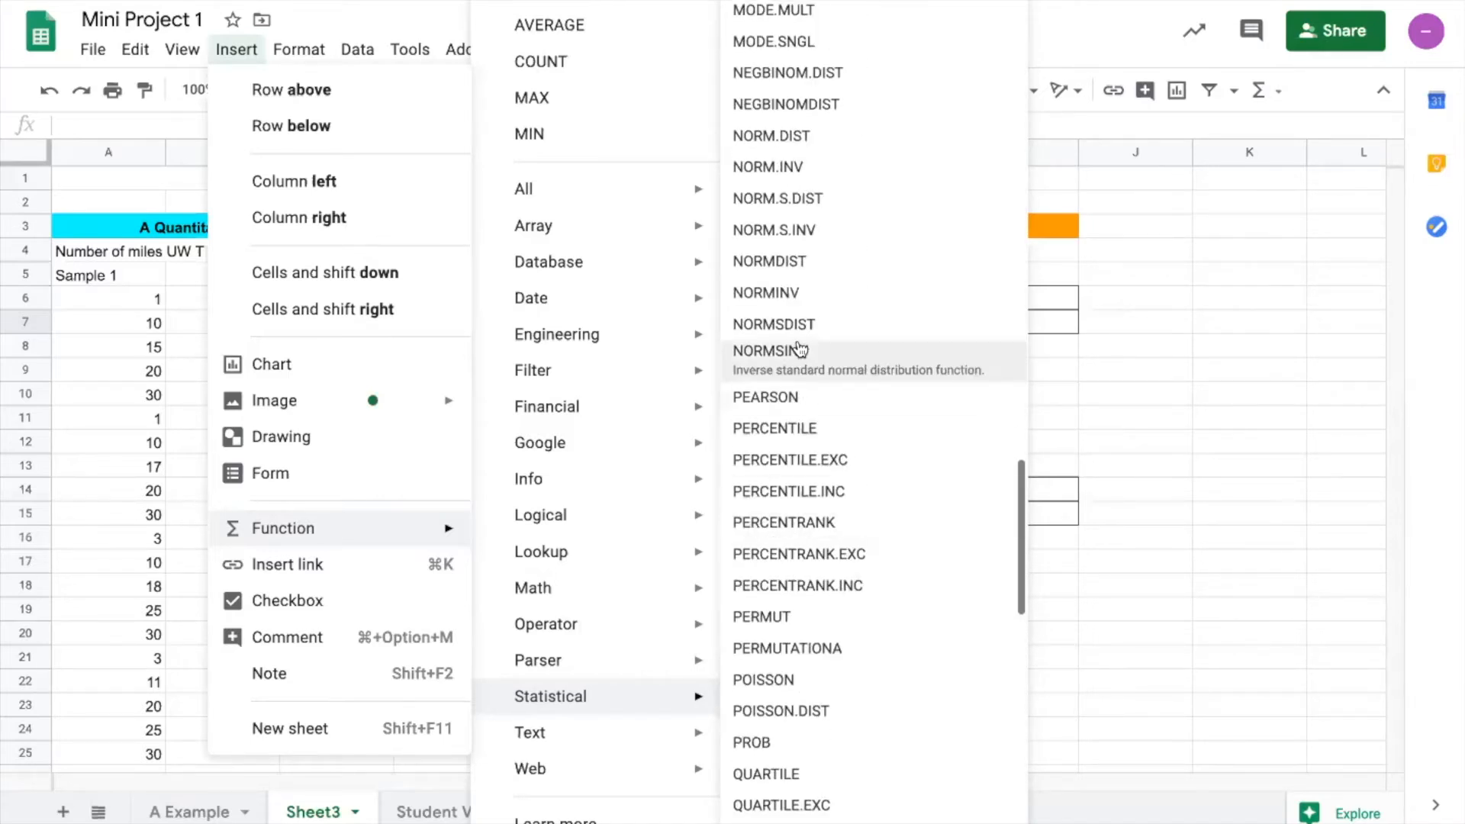
{"action": "scroll", "coordinate": [801, 369], "scroll_direction": "up", "scroll_amount": 4}
{"action": "scroll", "coordinate": [752, 114], "scroll_direction": "up", "scroll_amount": 1}
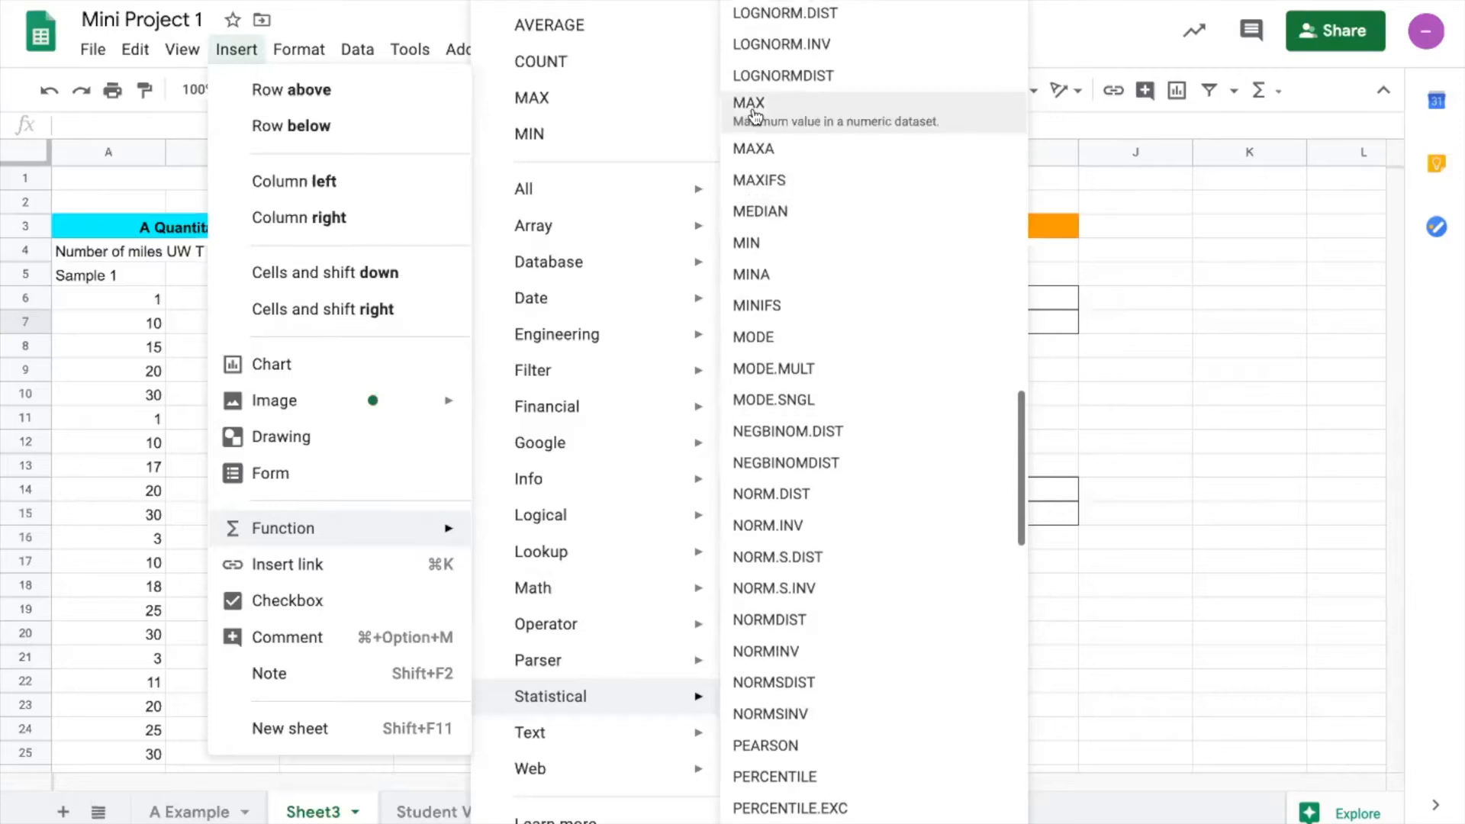
{"action": "left_click", "coordinate": [751, 110]}
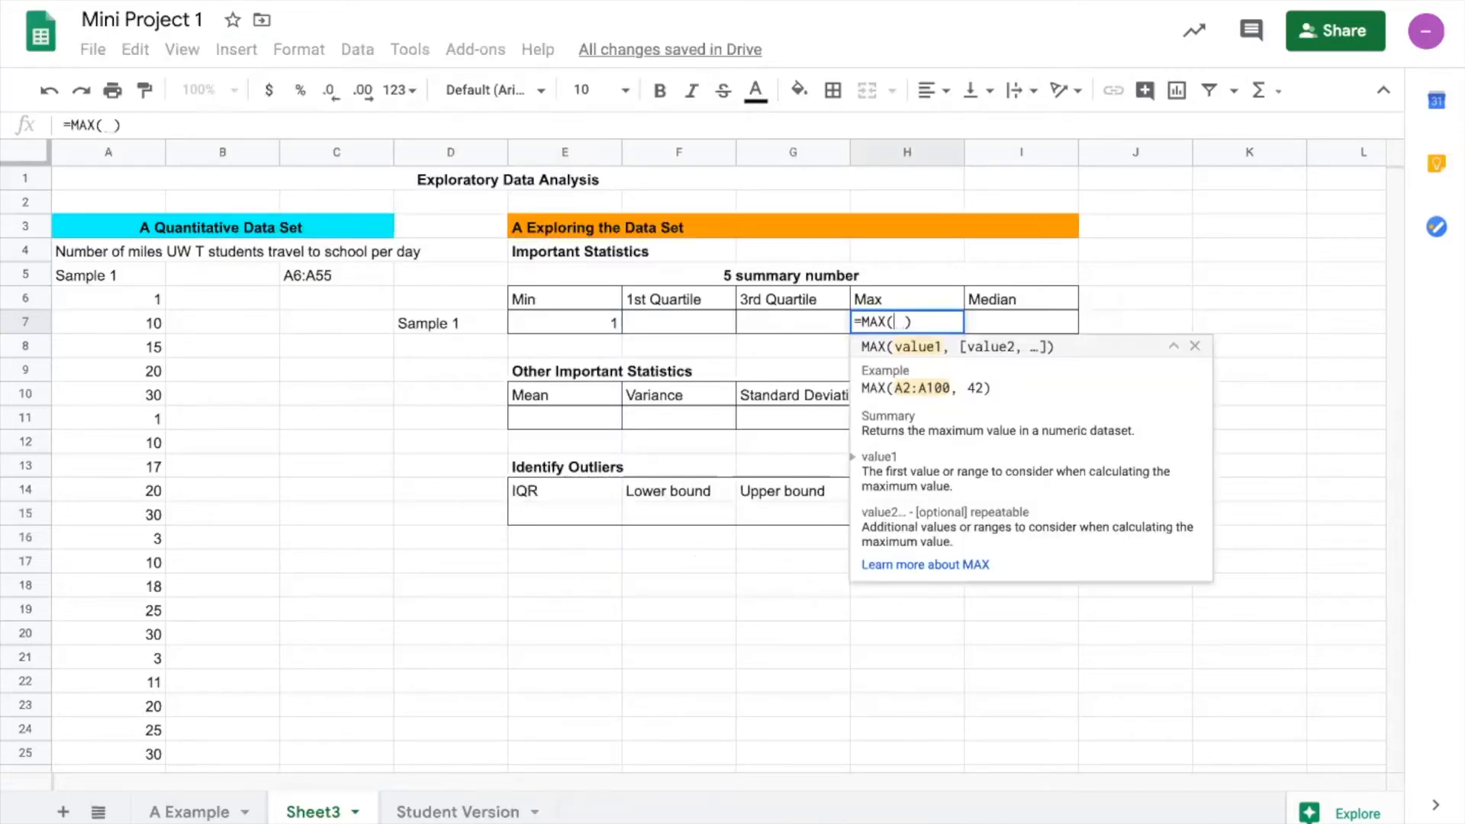
Step: Set the MAX function's range to A6:A55, commit it and check the result against the data in column A
{"action": "type", "text": "A"}
{"action": "type", "text": "1"}
{"action": "key", "text": "BackSpace"}
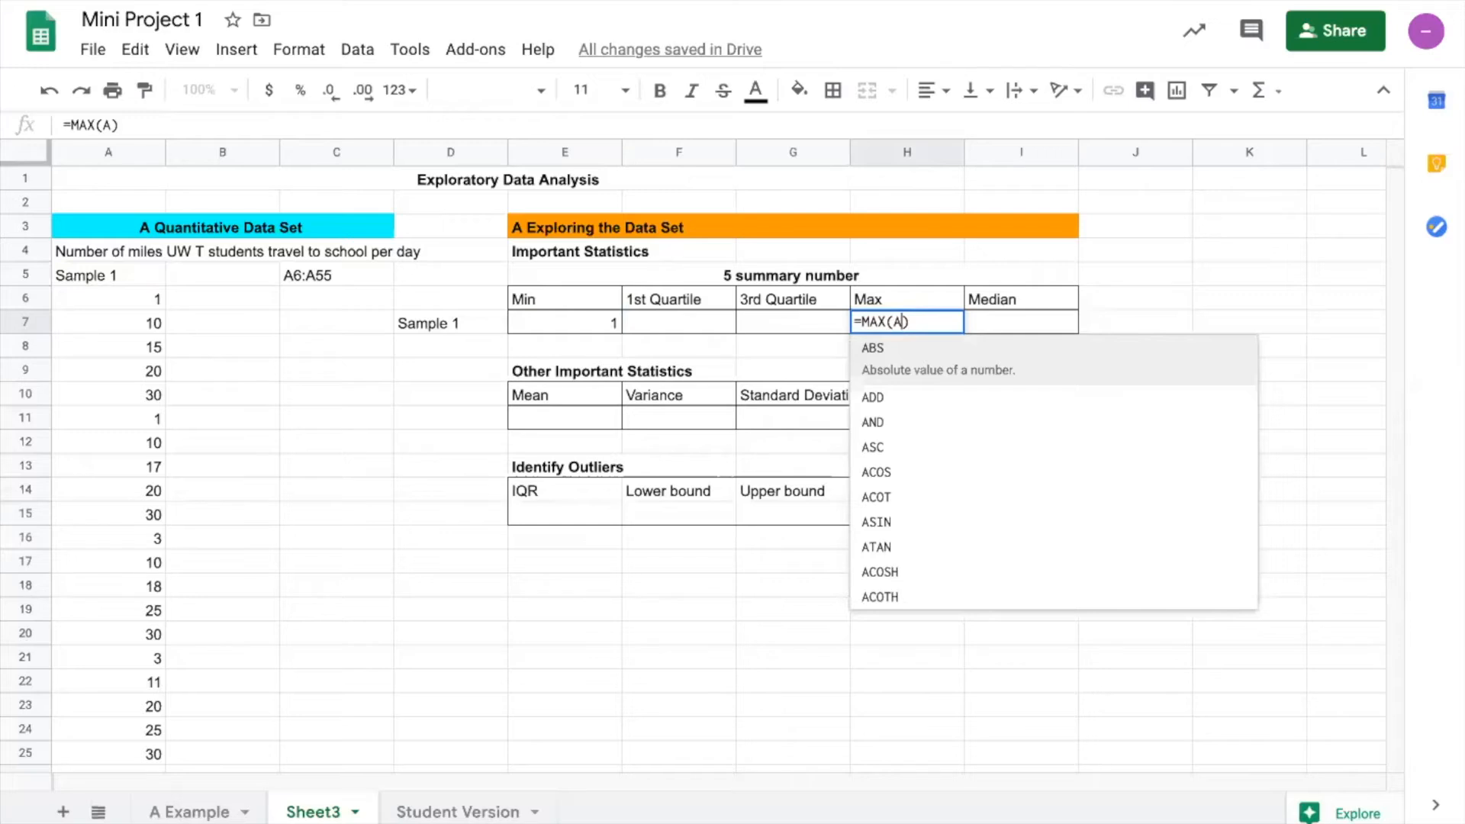
{"action": "type", "text": "6:A55"}
{"action": "key", "text": "Return"}
{"action": "left_click", "coordinate": [908, 319]}
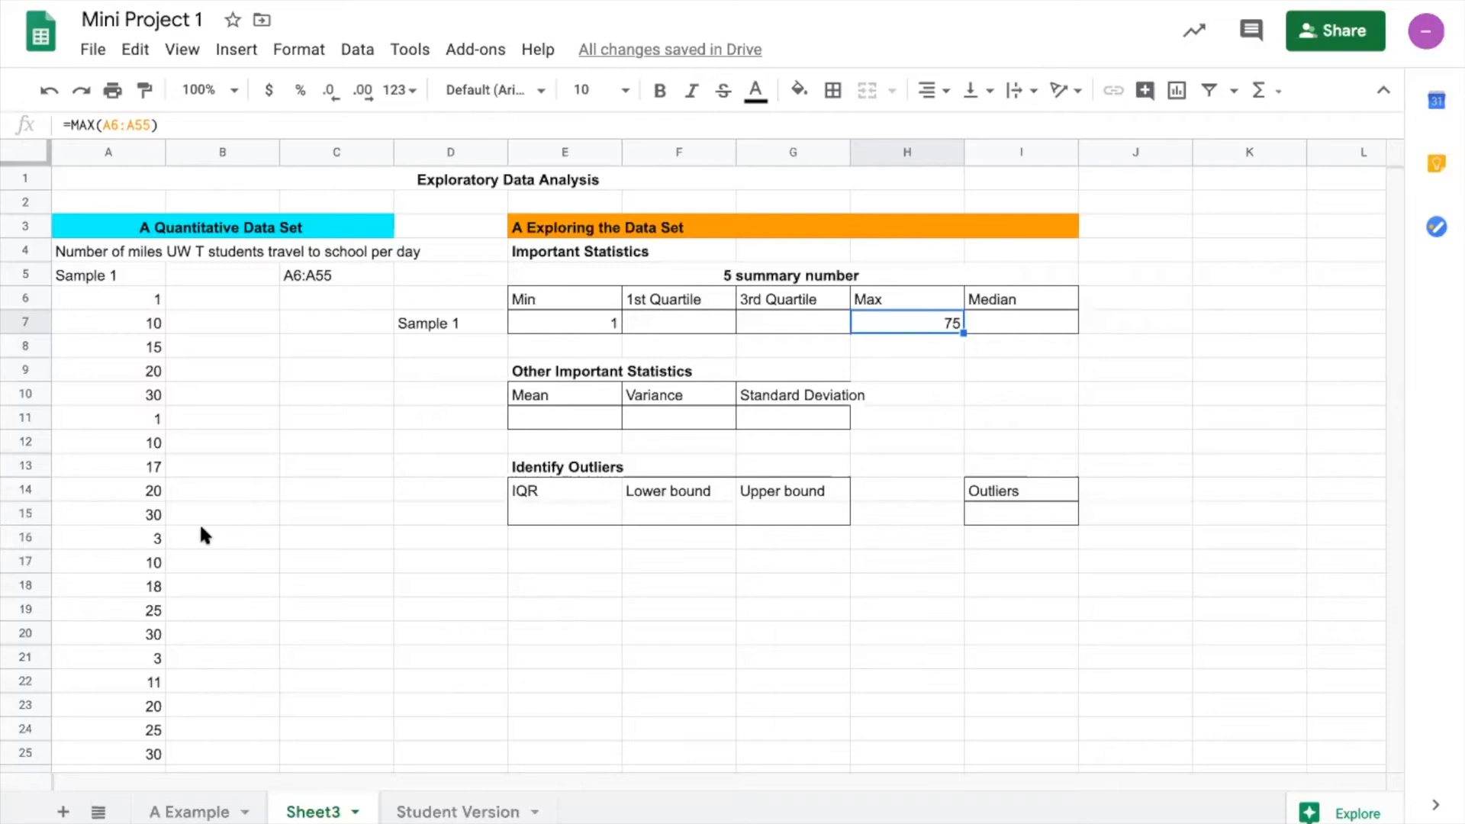
{"action": "scroll", "coordinate": [98, 542], "scroll_direction": "down", "scroll_amount": 9}
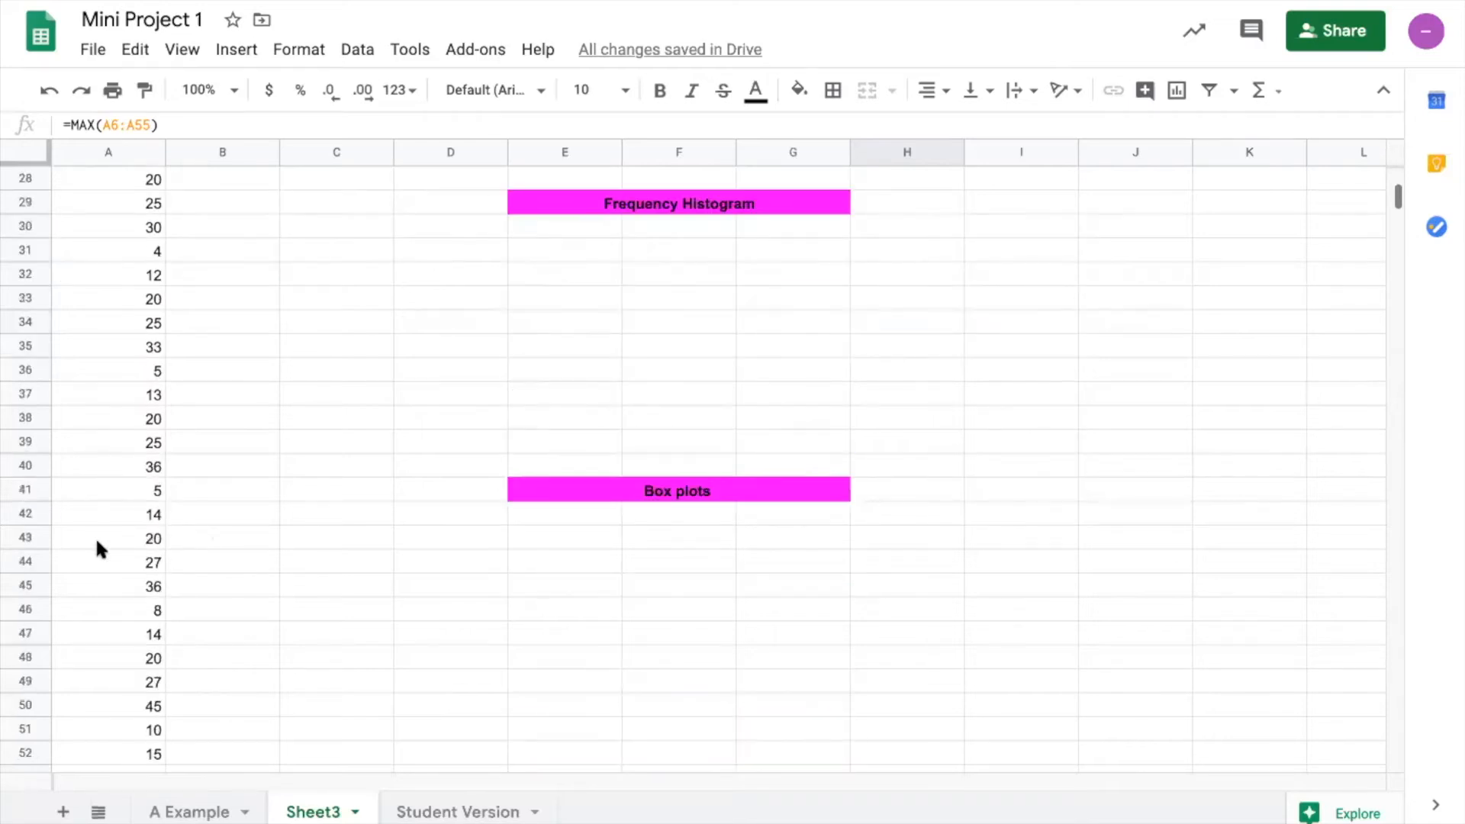
{"action": "scroll", "coordinate": [95, 537], "scroll_direction": "up", "scroll_amount": 9}
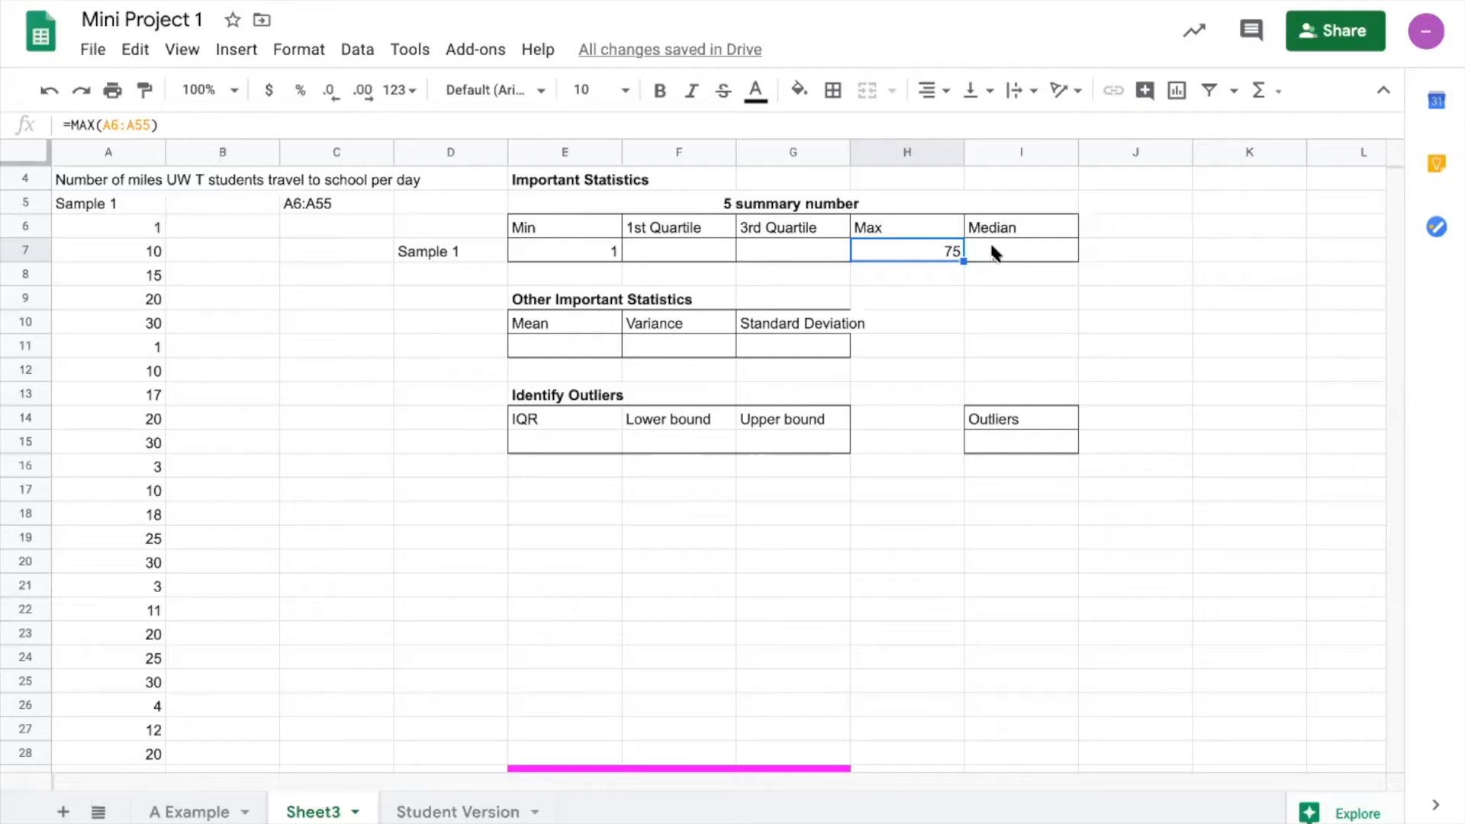
Step: Insert the statistical QUARTILE function in Sample 1's 1st Quartile cell, F7
{"action": "left_click", "coordinate": [660, 250]}
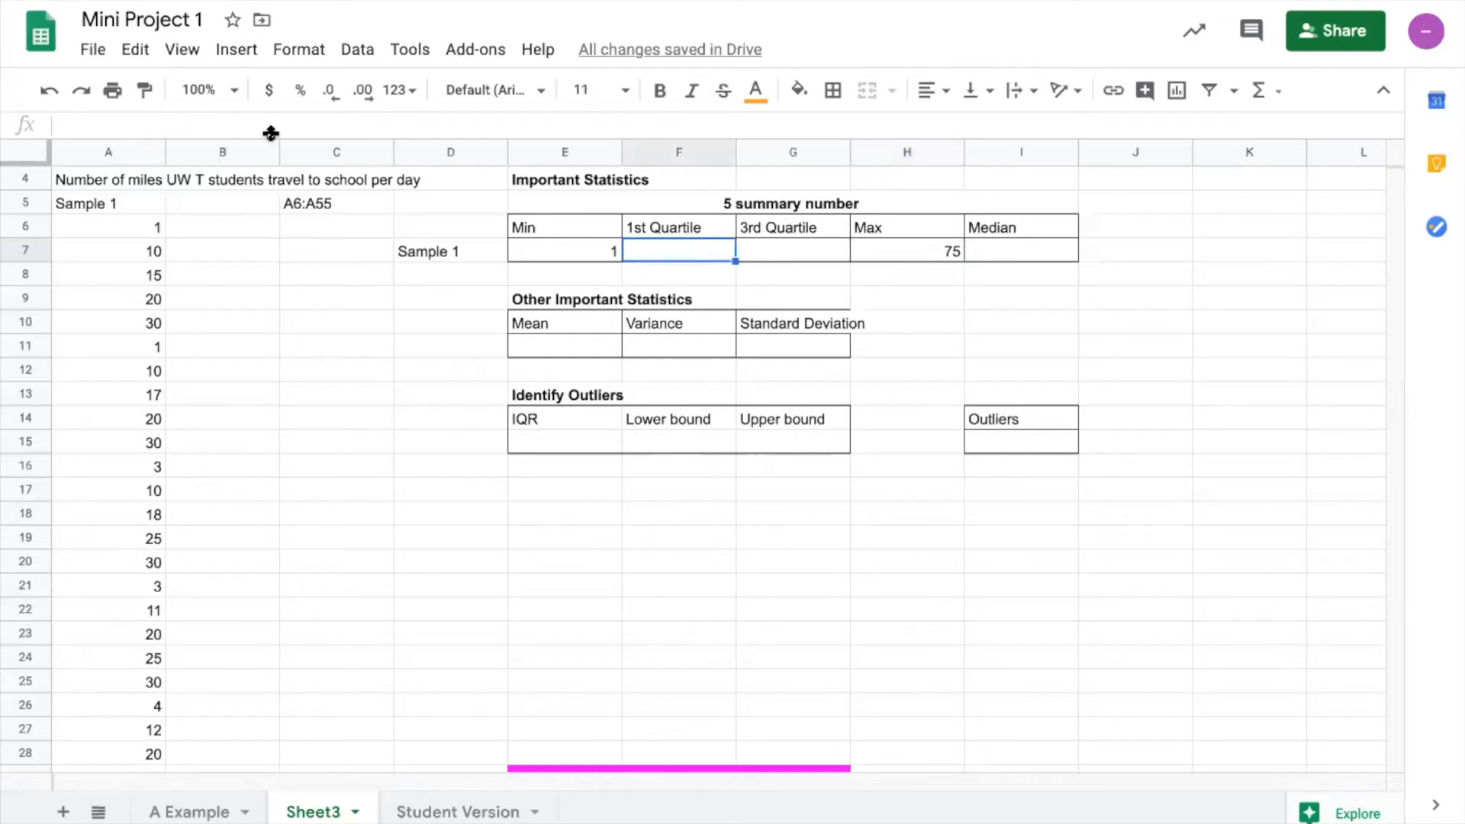
{"action": "left_click", "coordinate": [245, 52]}
{"action": "mouse_move", "coordinate": [425, 532]}
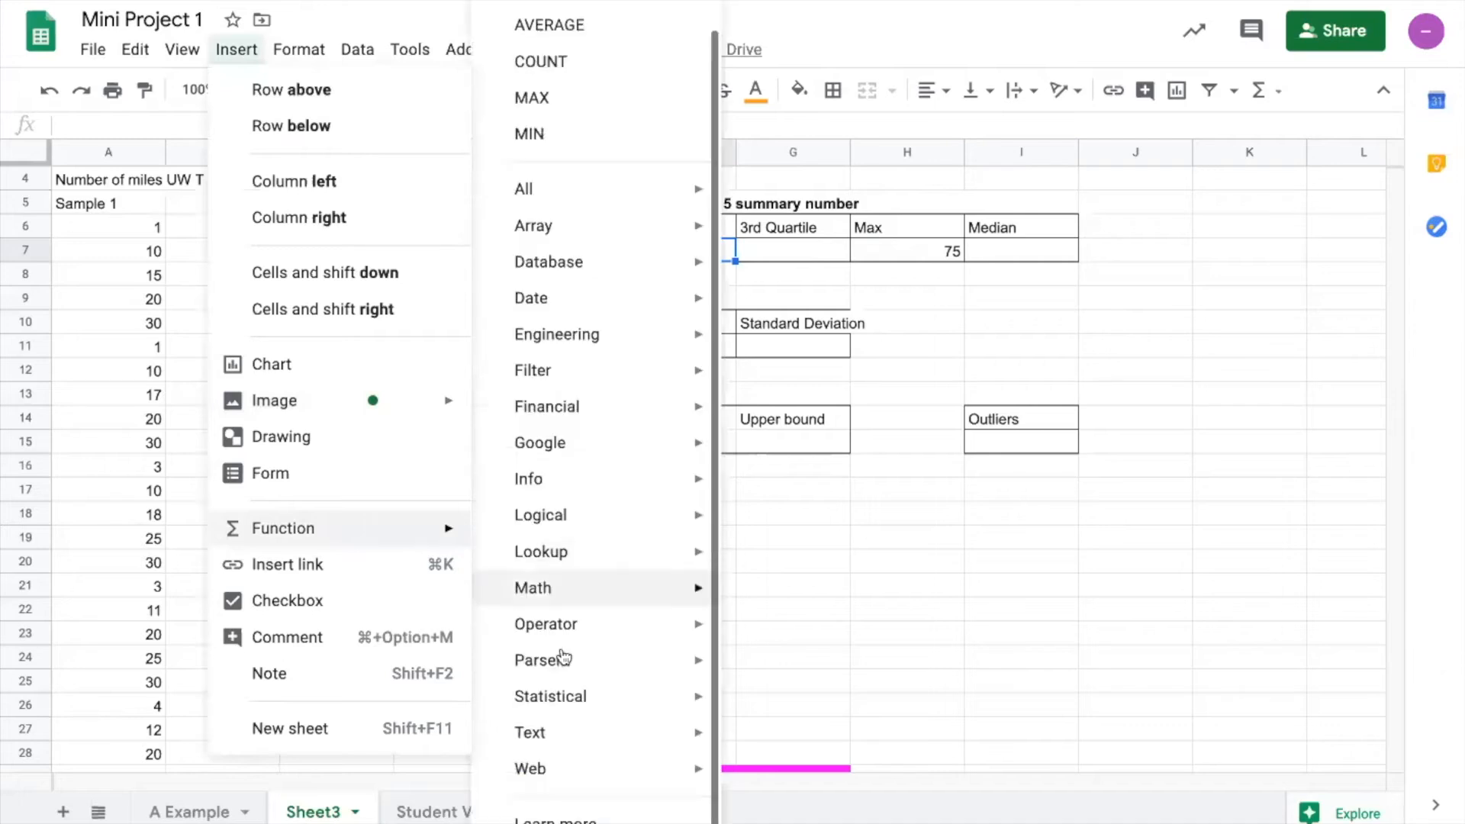
{"action": "mouse_move", "coordinate": [592, 697]}
{"action": "scroll", "coordinate": [788, 687], "scroll_direction": "down", "scroll_amount": 5}
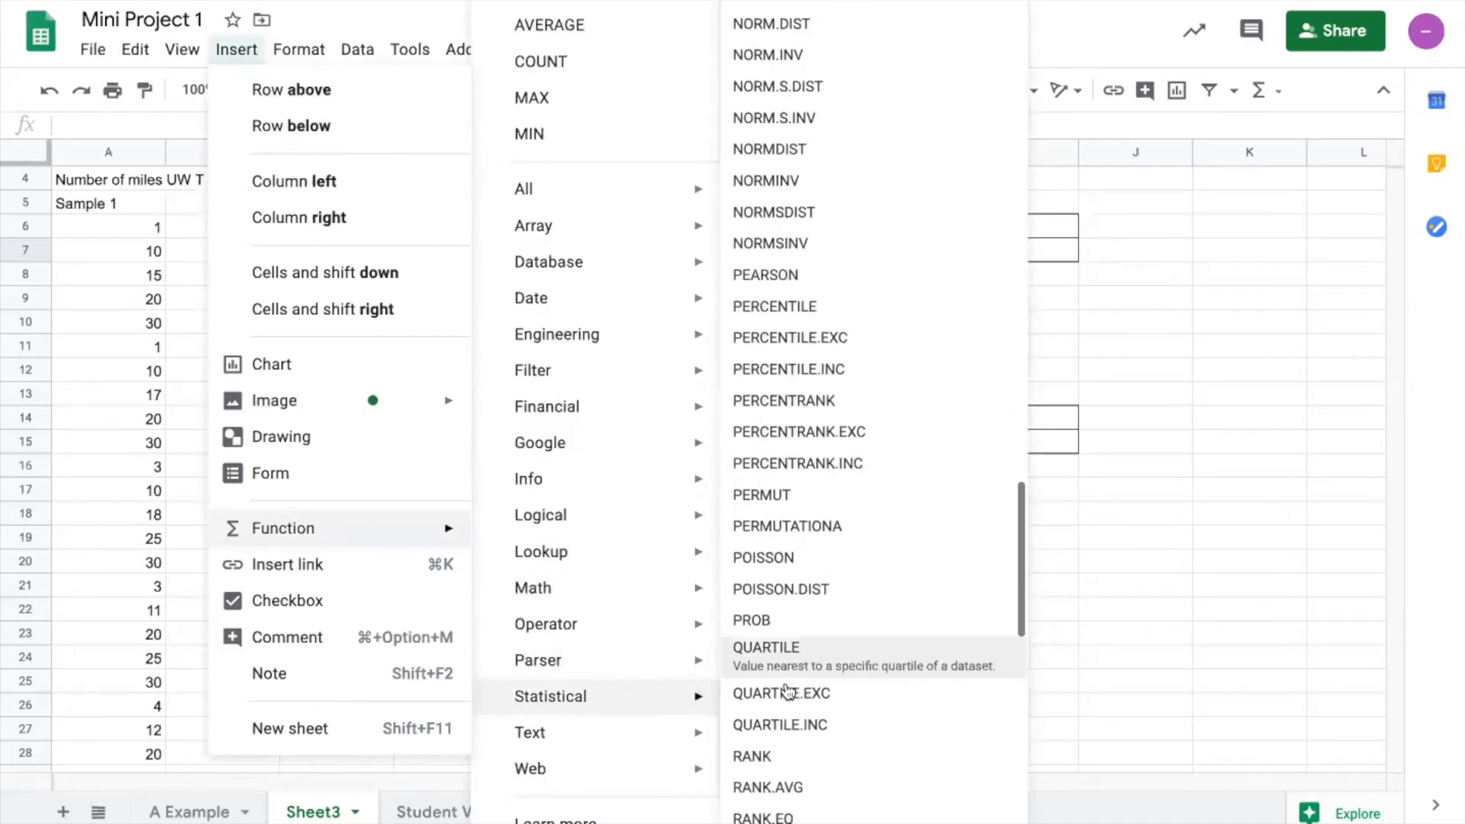
{"action": "scroll", "coordinate": [788, 690], "scroll_direction": "down", "scroll_amount": 1}
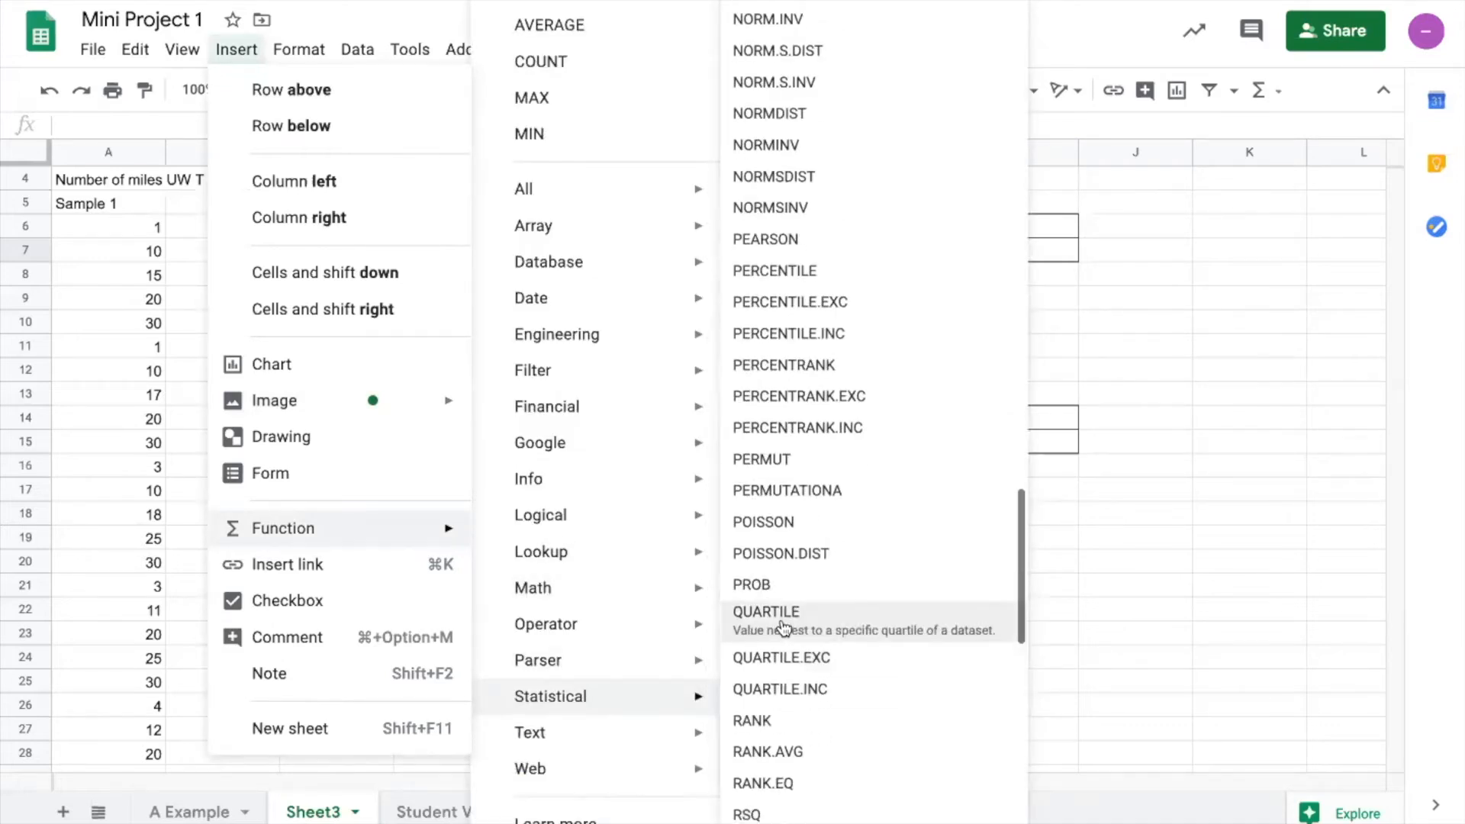
{"action": "left_click", "coordinate": [776, 613]}
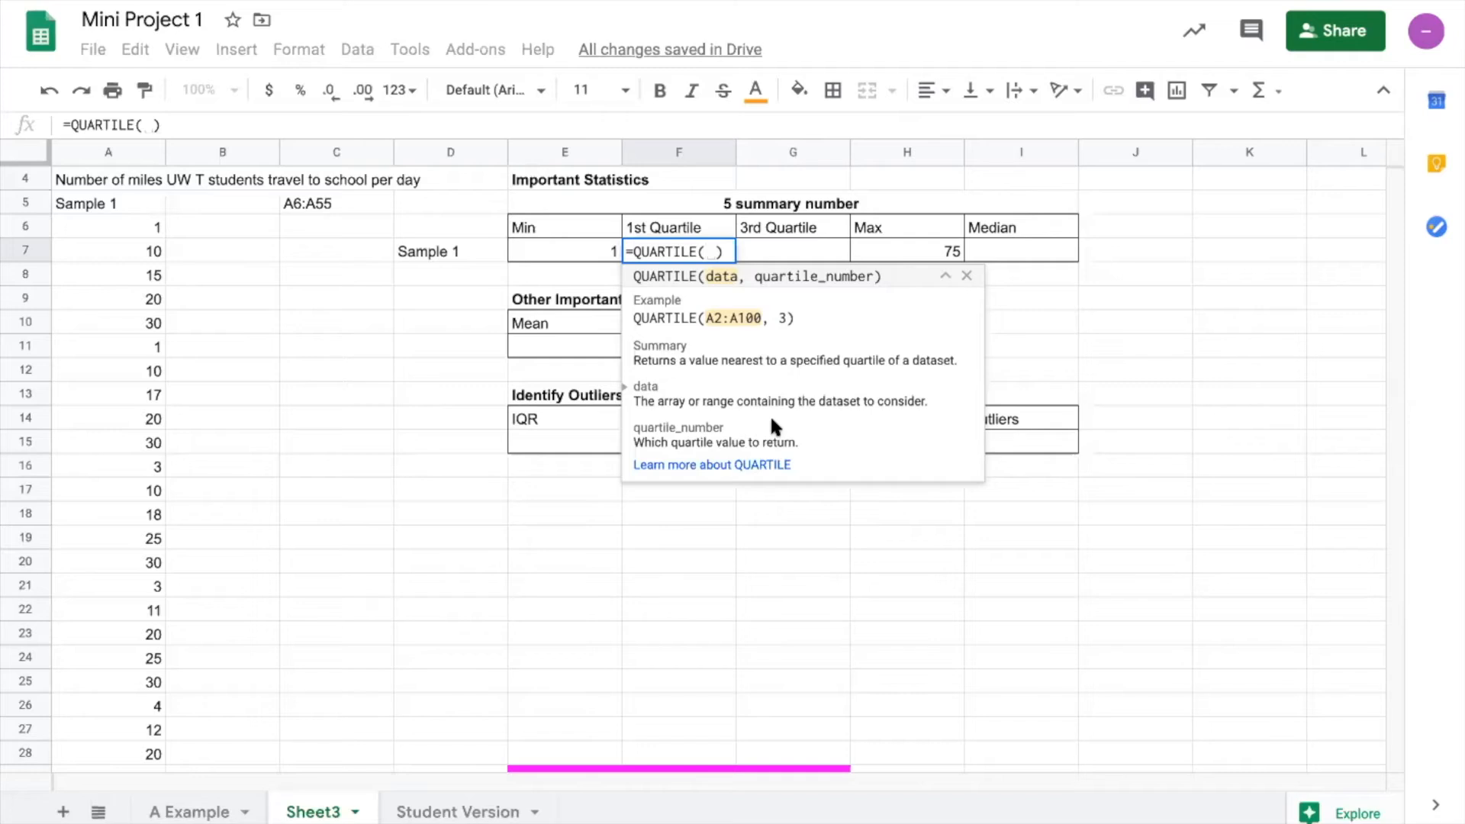
Step: Complete the 1st Quartile formula in F7 with data range A6:A55 and quartile number 1, and commit it
{"action": "type", "text": "A6"}
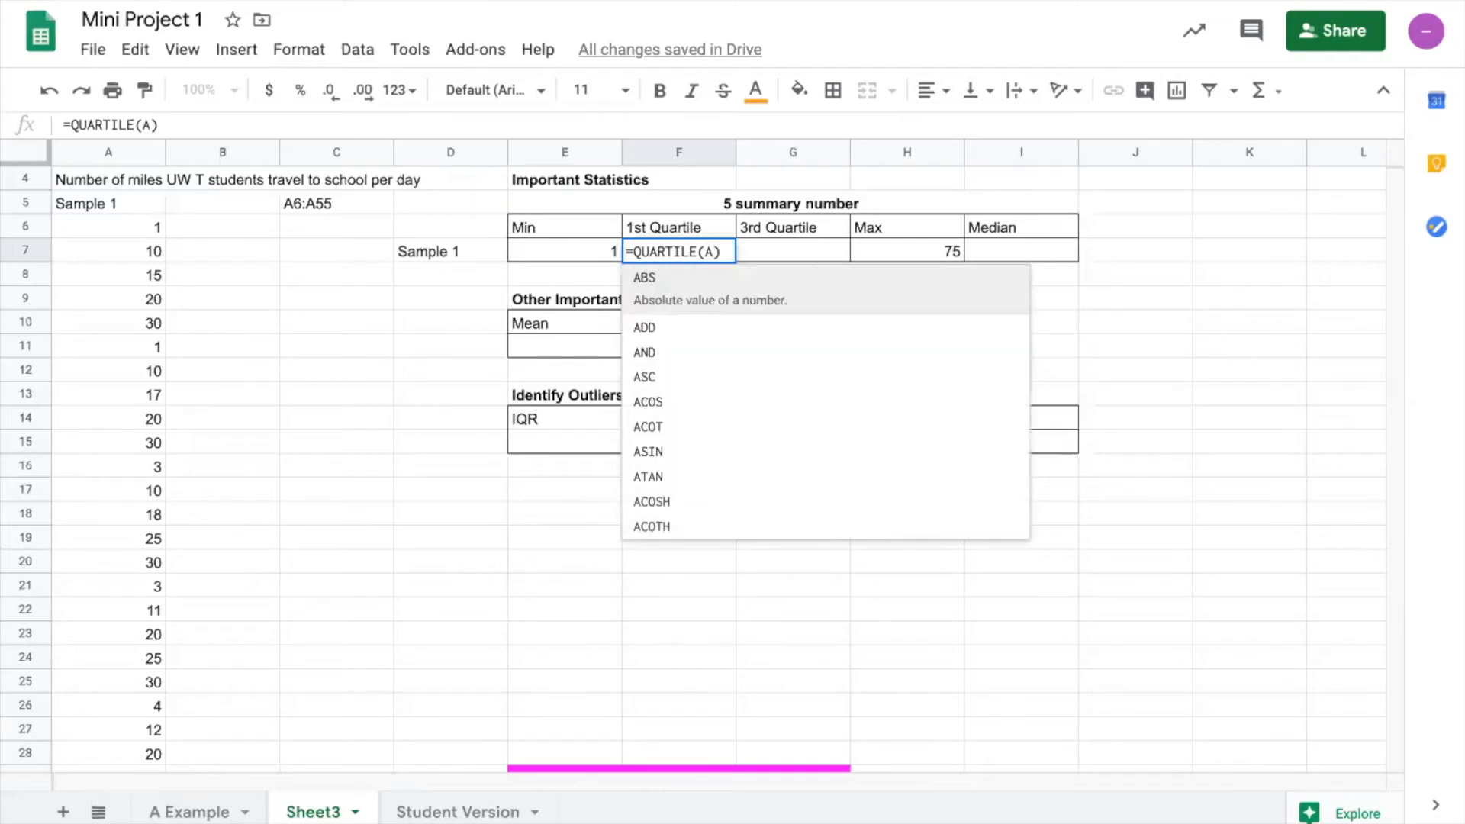
{"action": "type", "text": ":A55,1"}
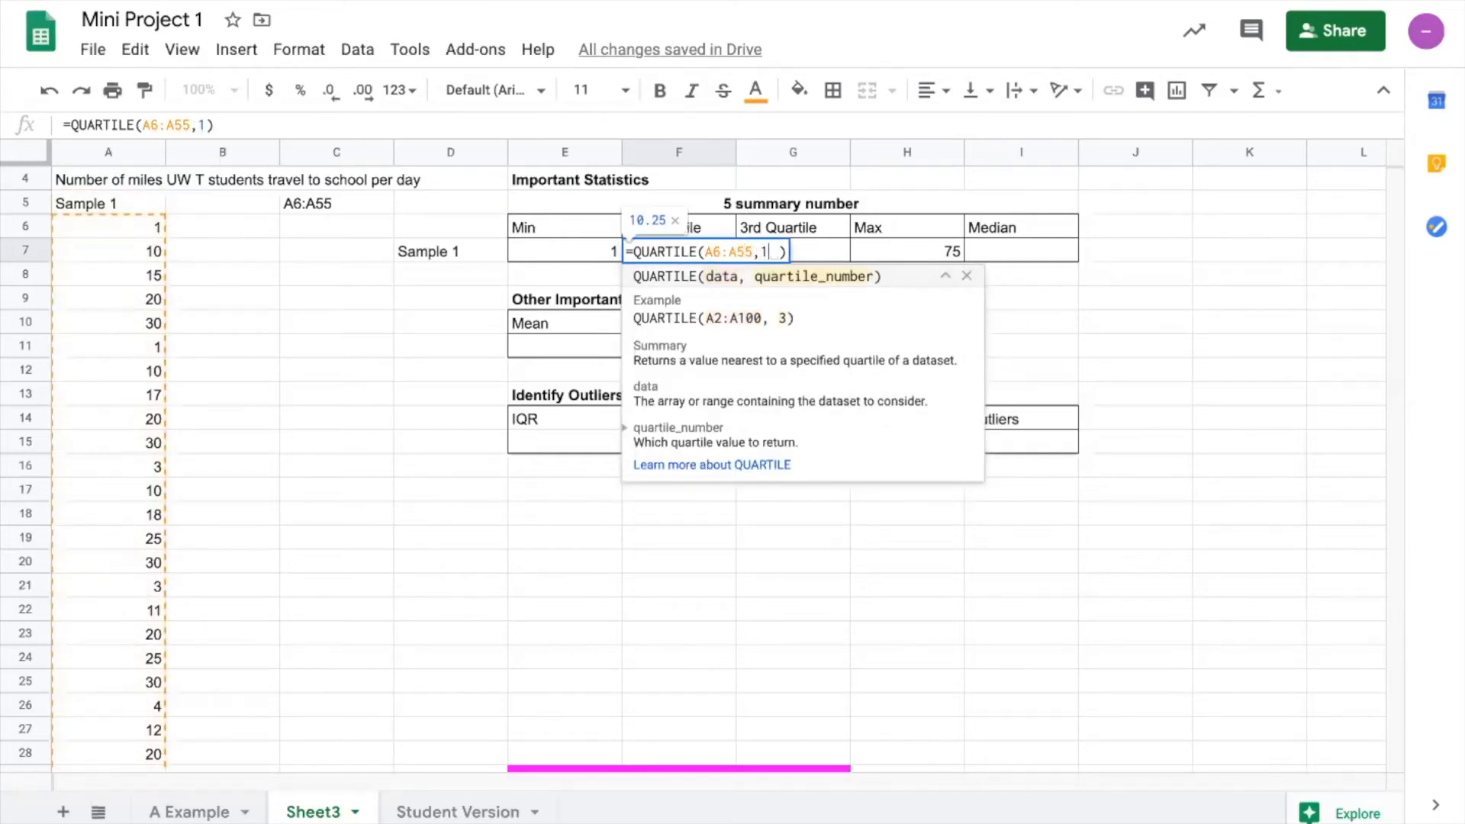
{"action": "key", "text": "Return"}
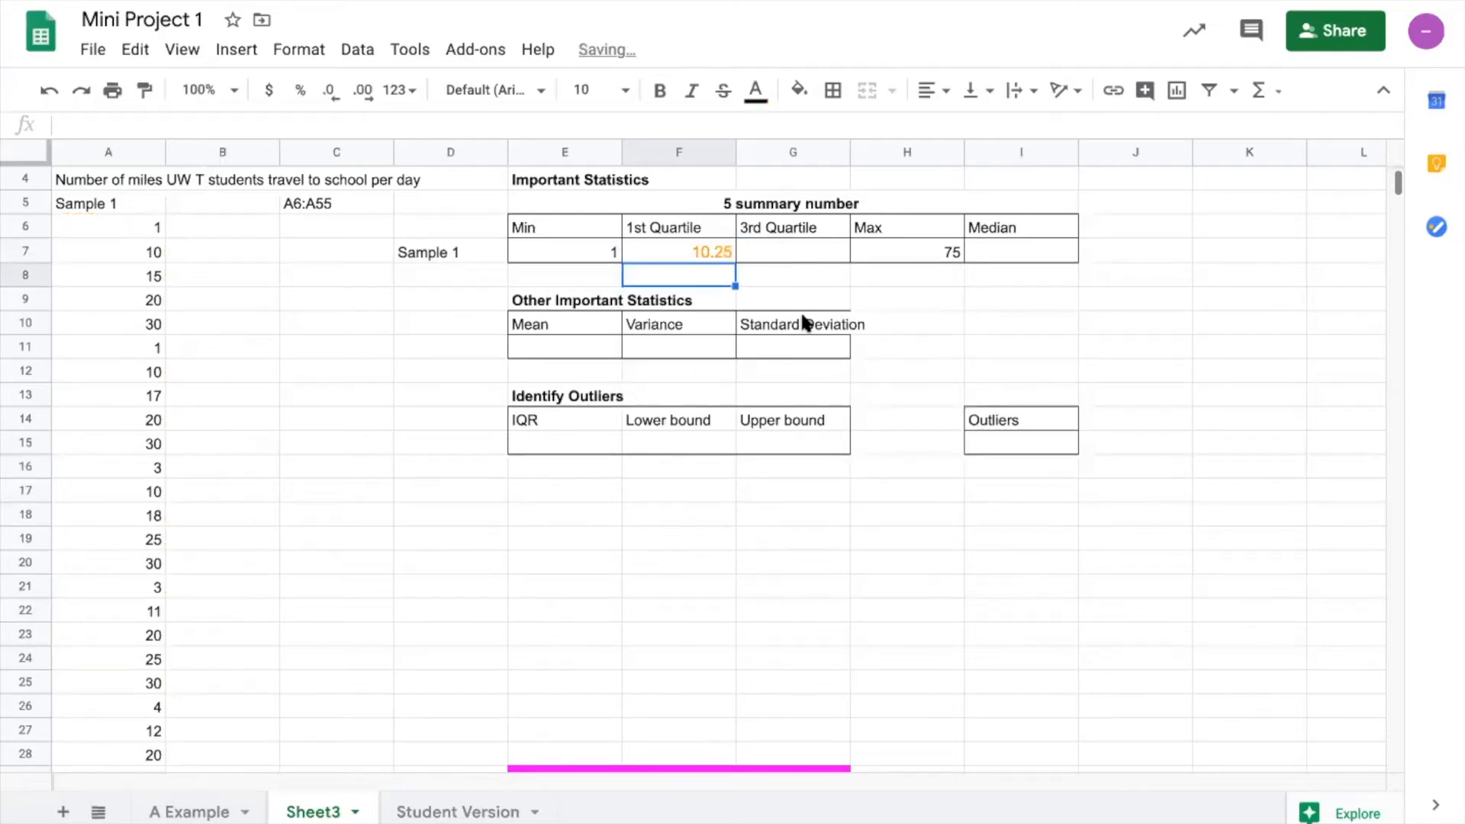
Step: Calculate Sample 1's 3rd Quartile in G7 with the statistical QUARTILE function, using range A6:A55 and quartile number 3
{"action": "left_click", "coordinate": [753, 245]}
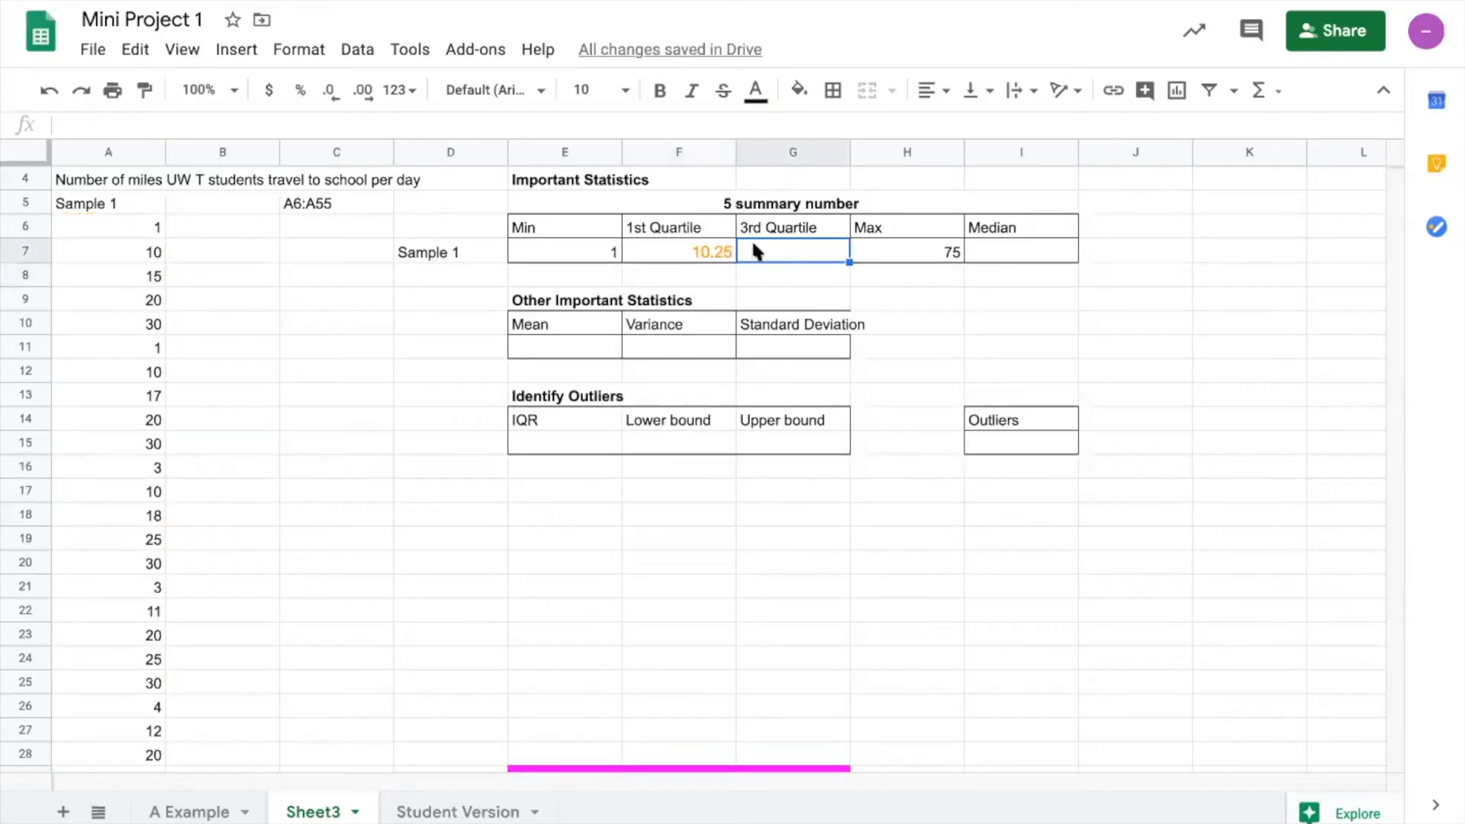
{"action": "left_click", "coordinate": [250, 58]}
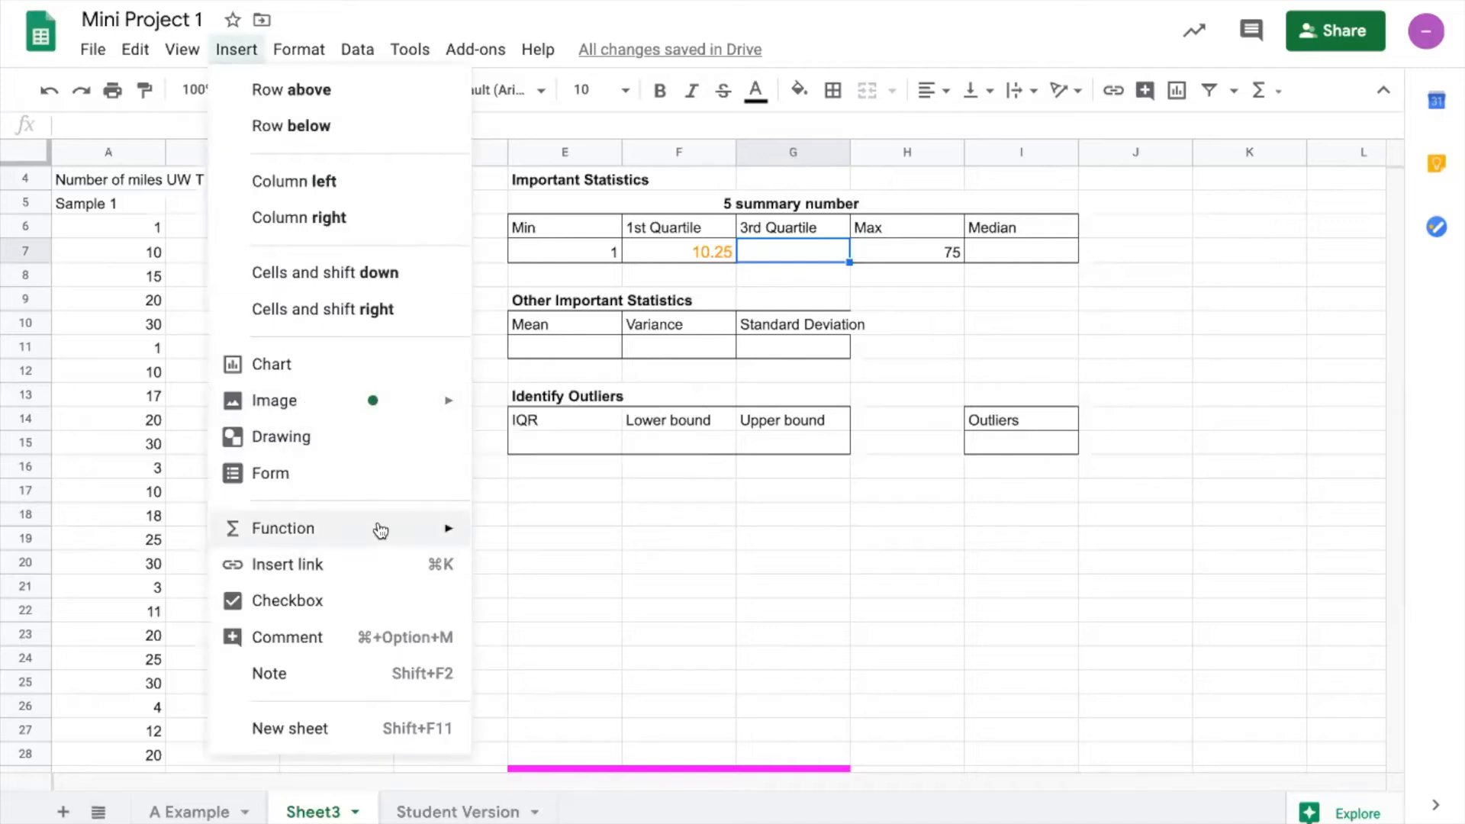
{"action": "mouse_move", "coordinate": [376, 528]}
{"action": "mouse_move", "coordinate": [676, 697]}
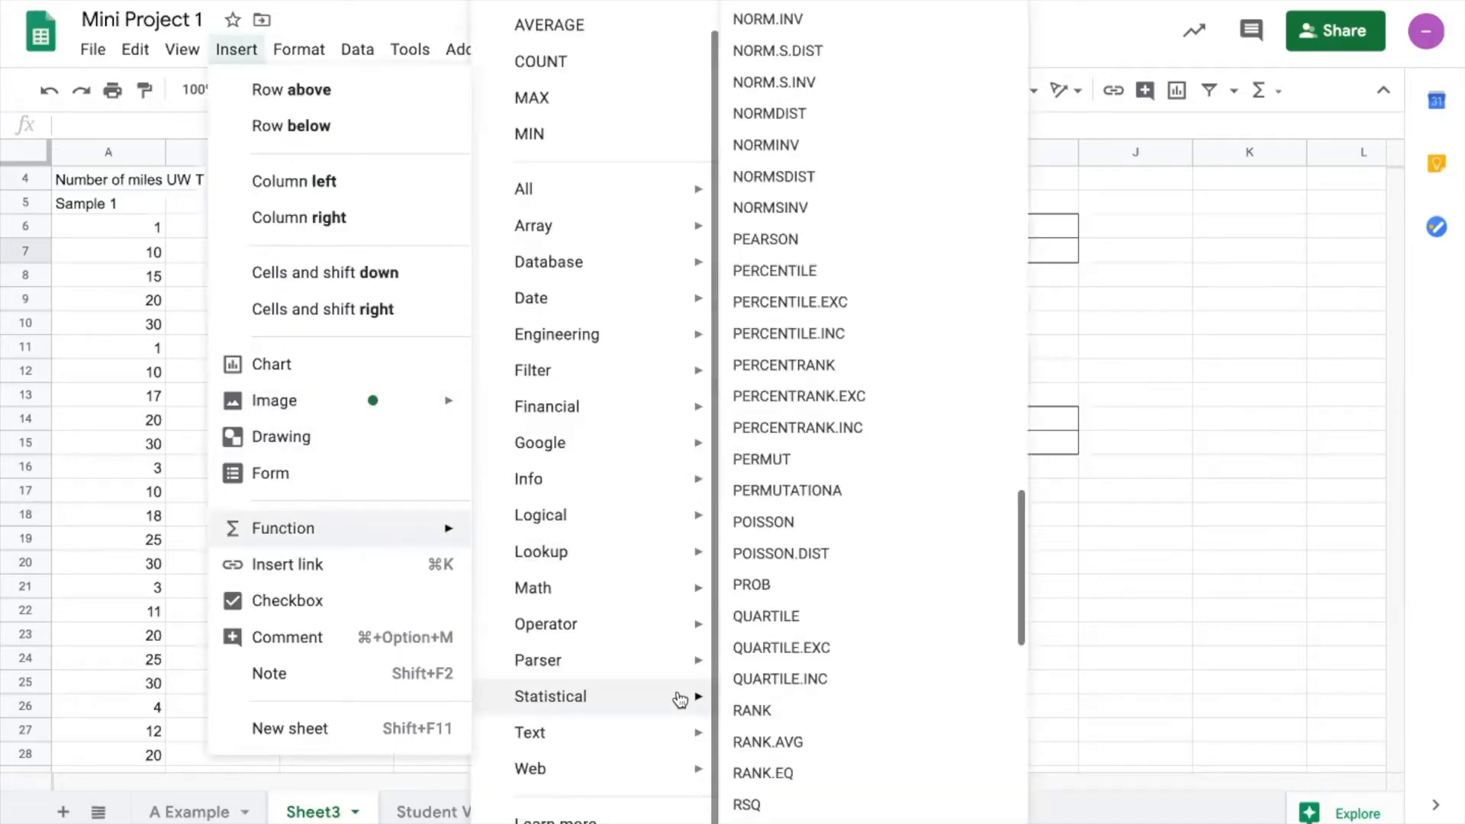
{"action": "left_click", "coordinate": [763, 614]}
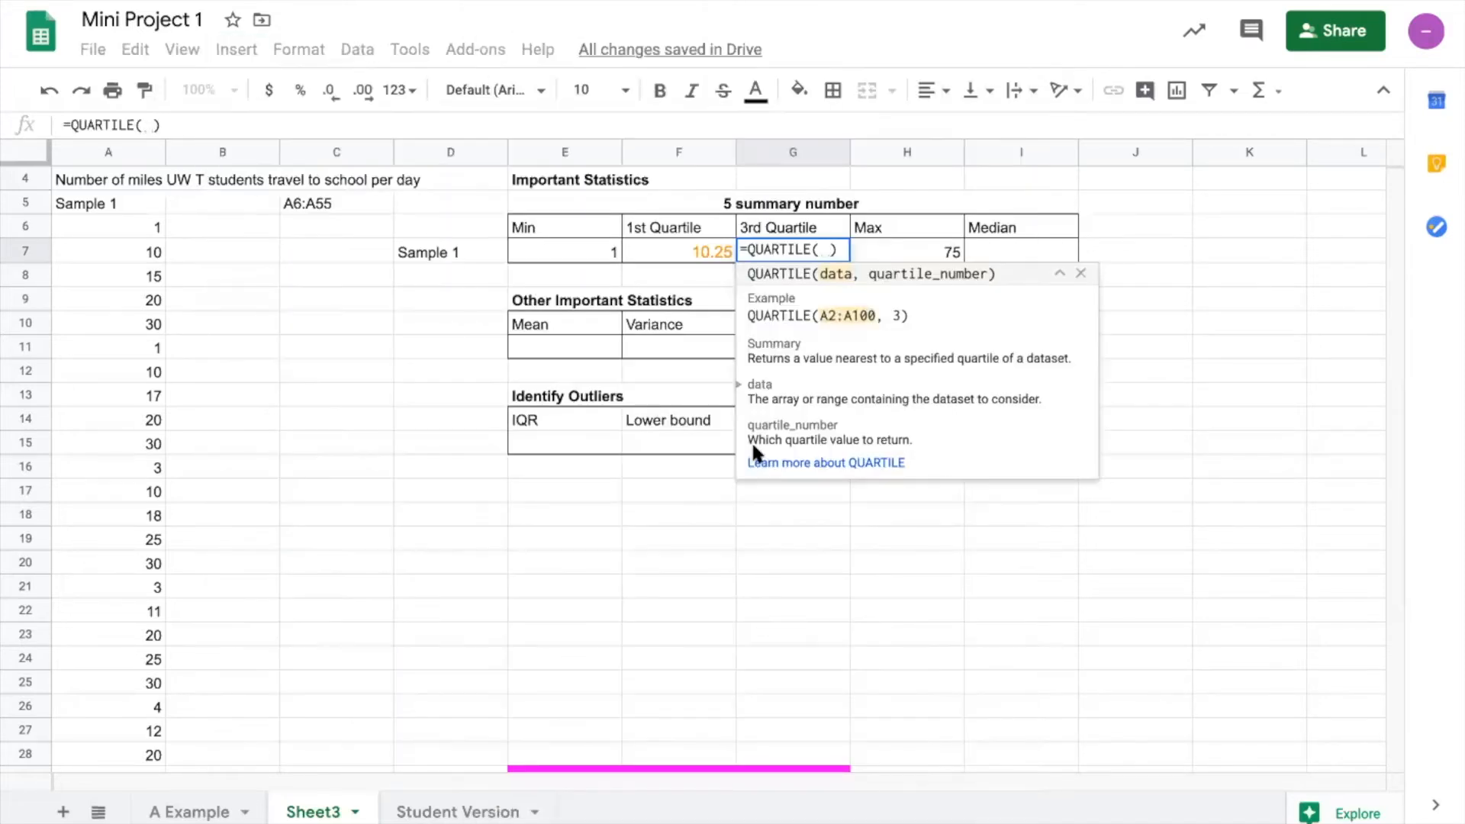
{"action": "type", "text": "A6"}
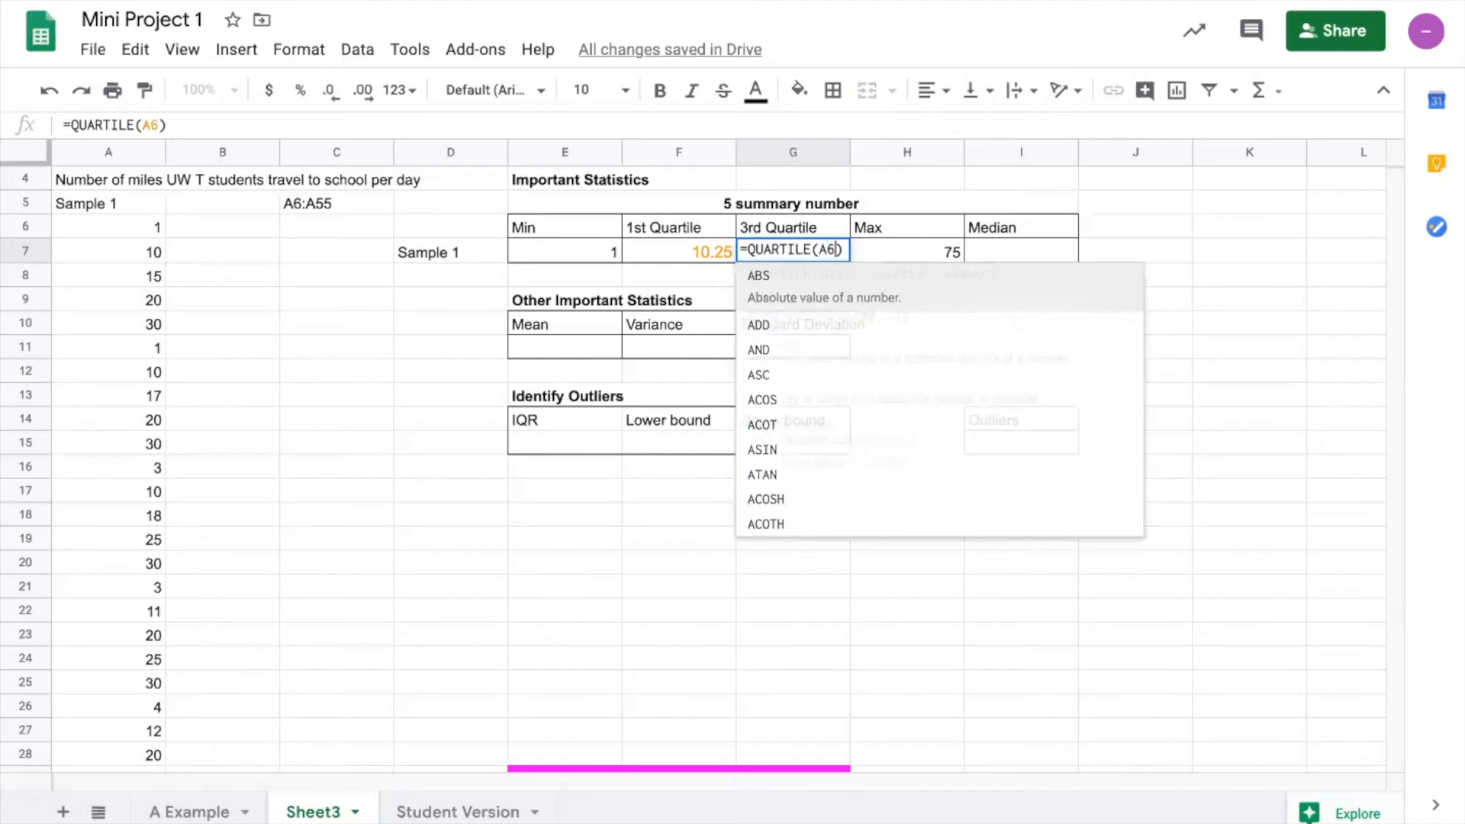
{"action": "type", "text": ":A55"}
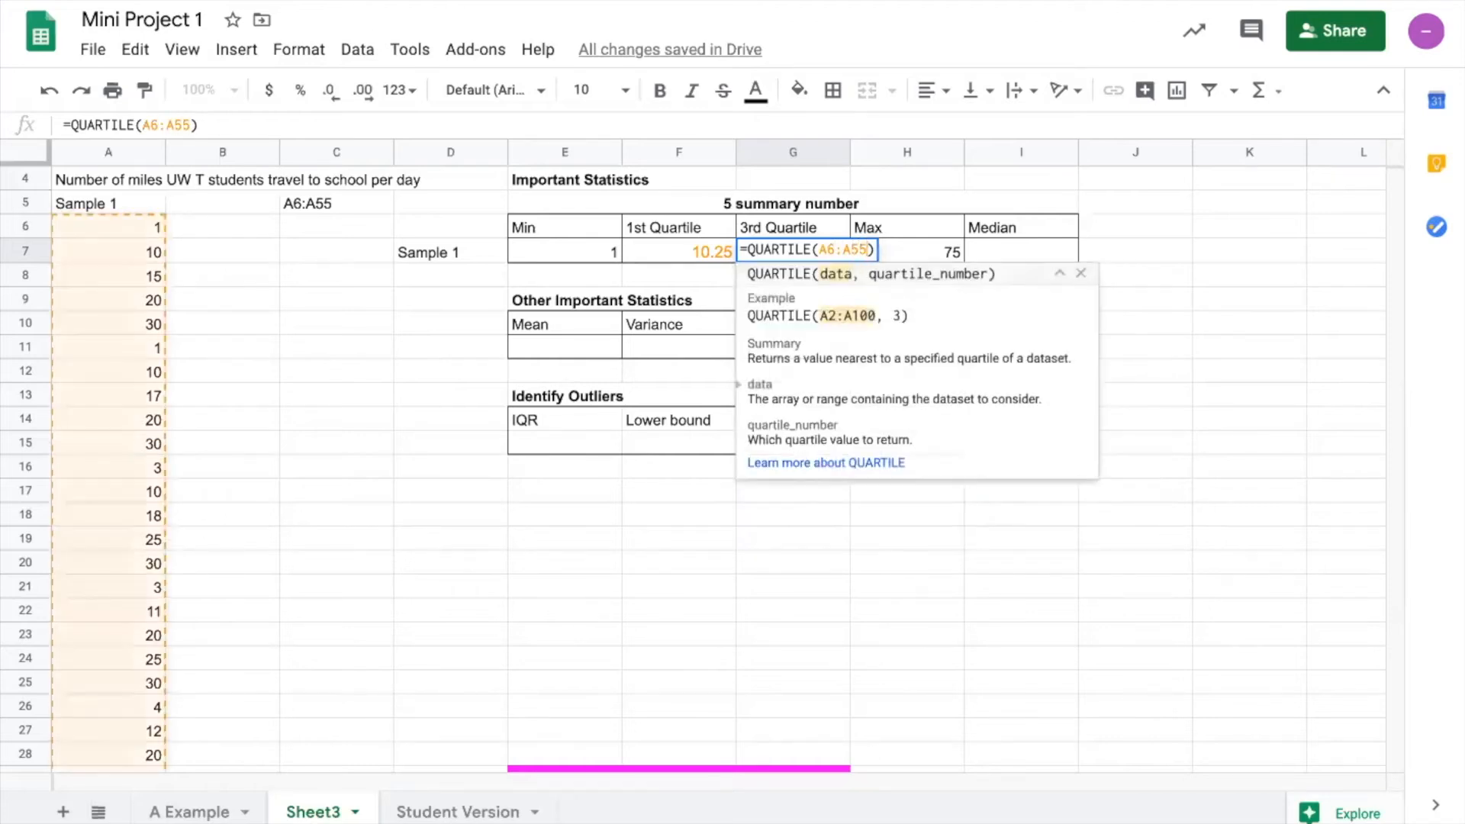
{"action": "type", "text": ",3"}
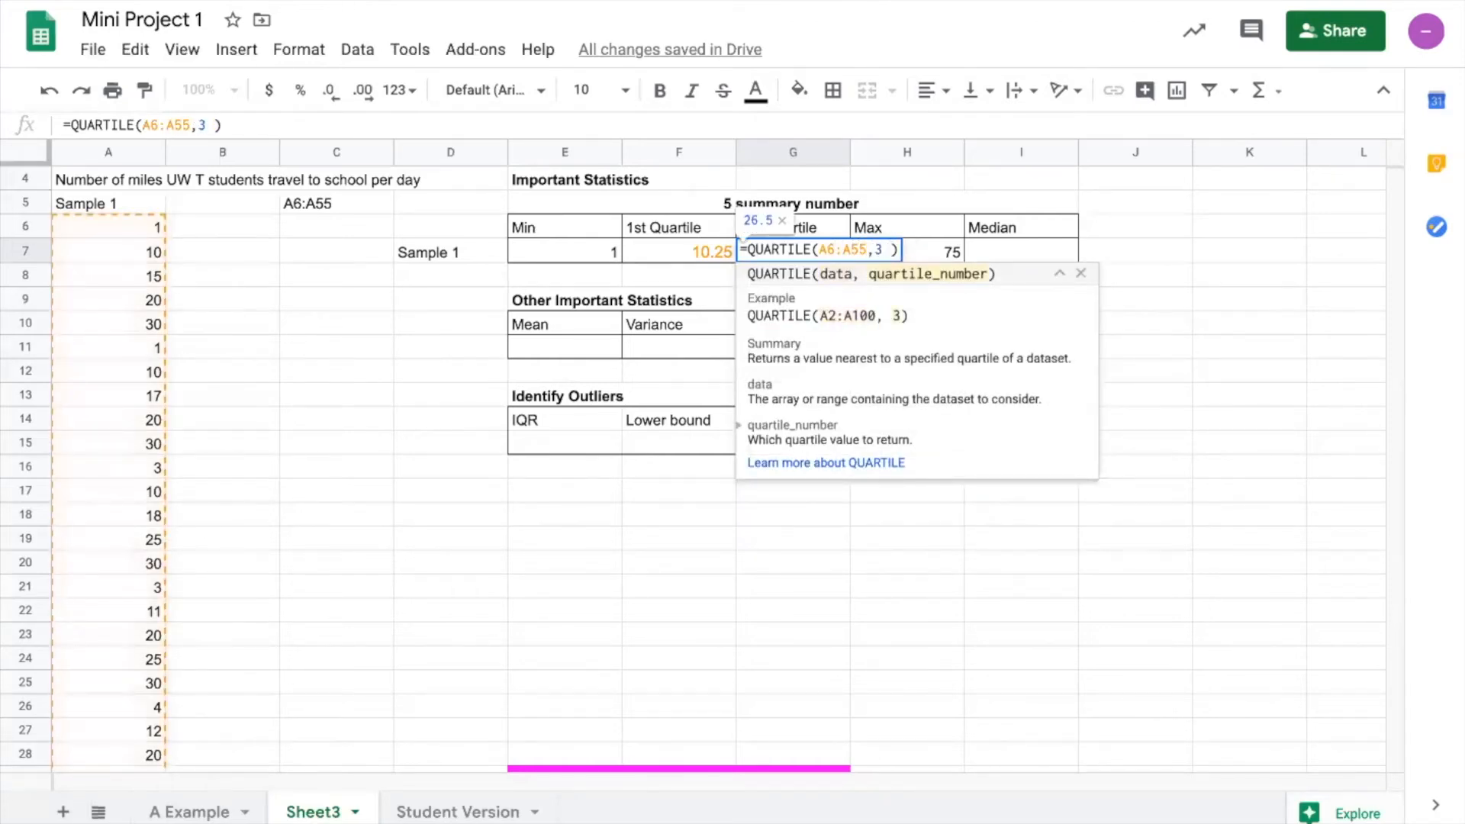
{"action": "key", "text": "Return"}
Step: Calculate Sample 1's Median in I7 with the statistical QUARTILE function, using range A6:A55 and quartile number 2
{"action": "left_click", "coordinate": [996, 245]}
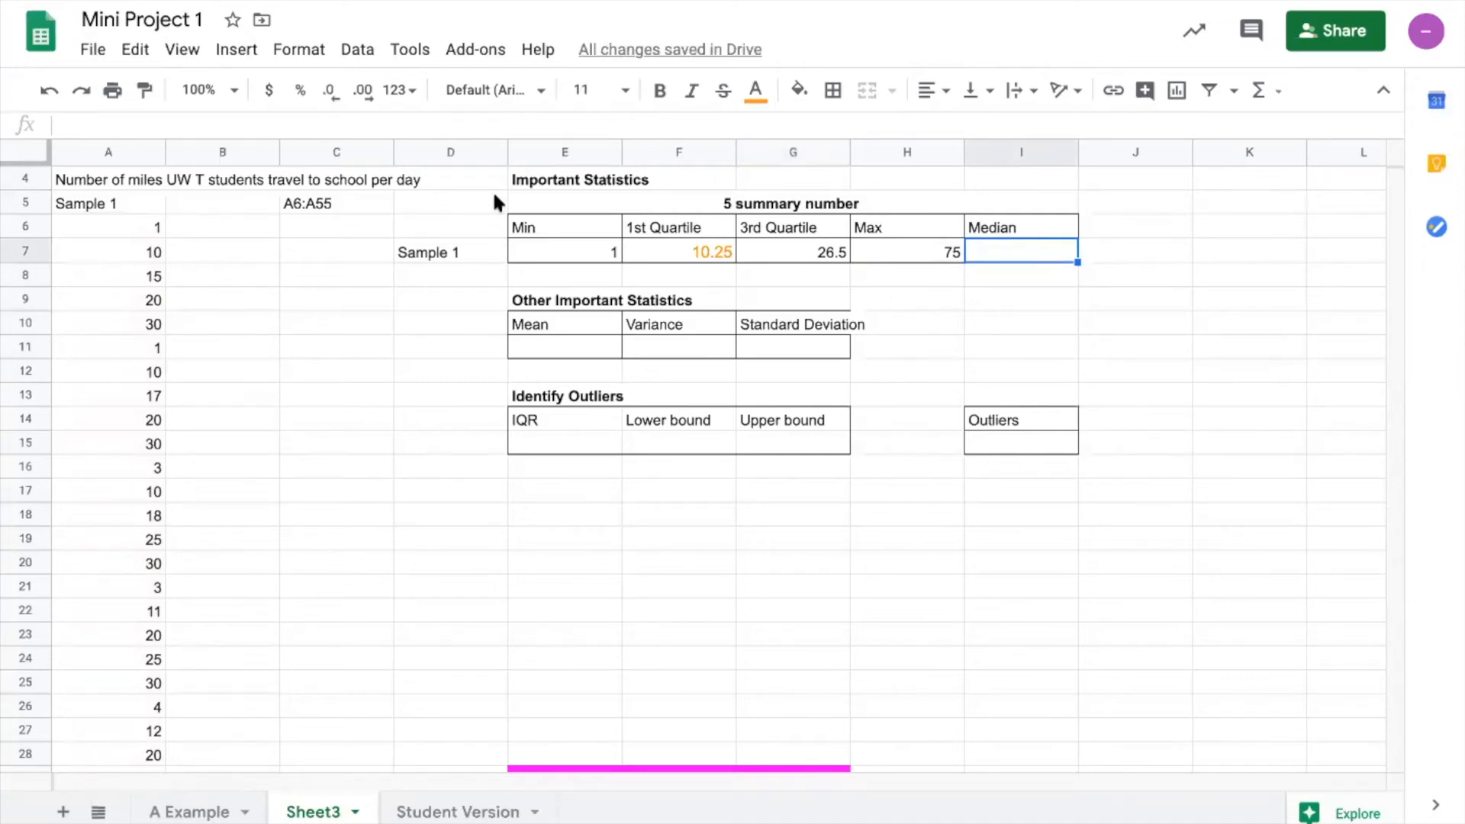
{"action": "left_click", "coordinate": [233, 50]}
{"action": "mouse_move", "coordinate": [396, 529]}
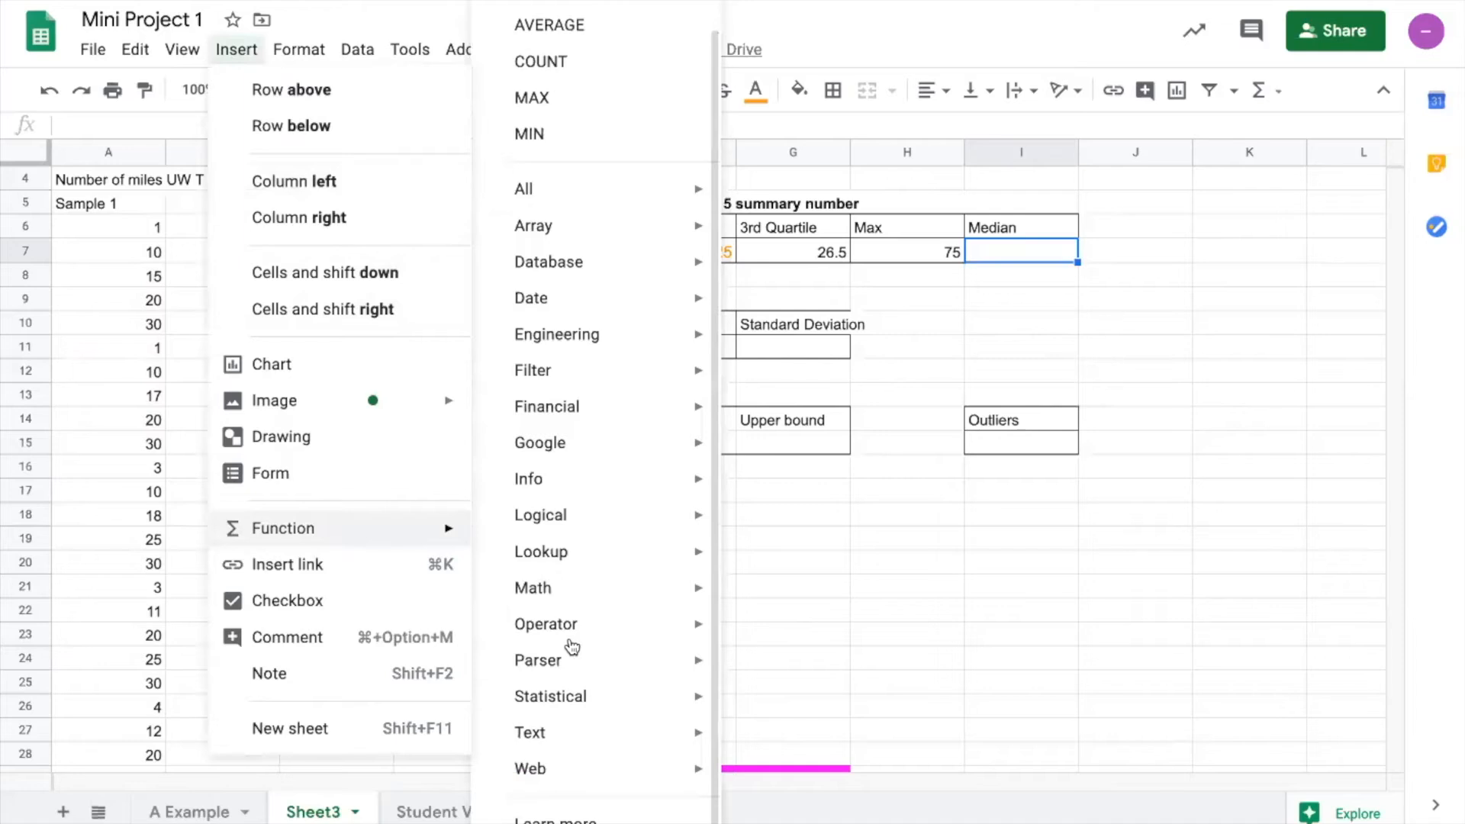
{"action": "mouse_move", "coordinate": [637, 698]}
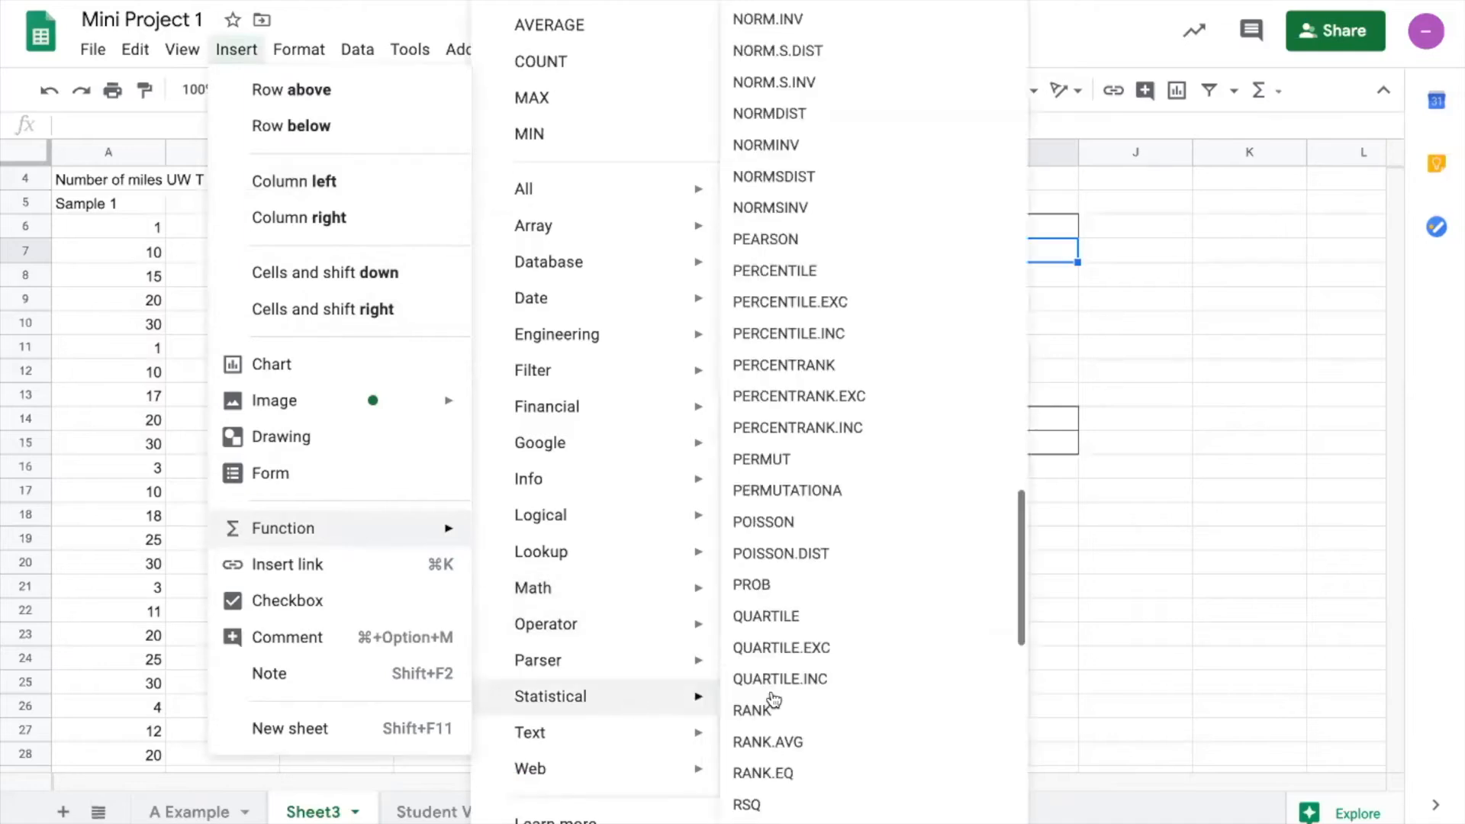
{"action": "left_click", "coordinate": [782, 621]}
{"action": "type", "text": "A6"}
{"action": "key", "text": "BackSpace"}
{"action": "type", "text": "6:A55,2"}
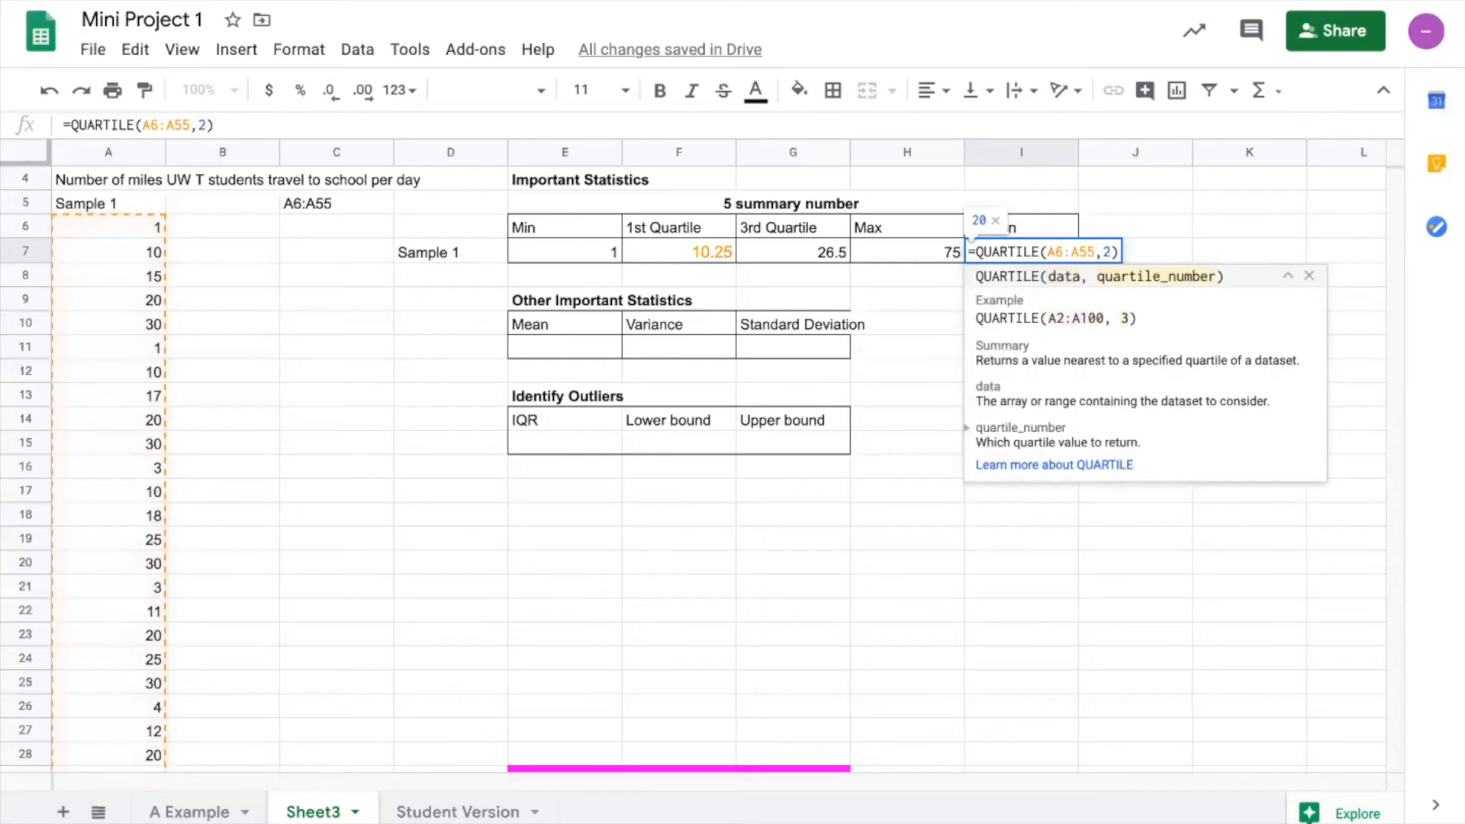
{"action": "key", "text": "Return"}
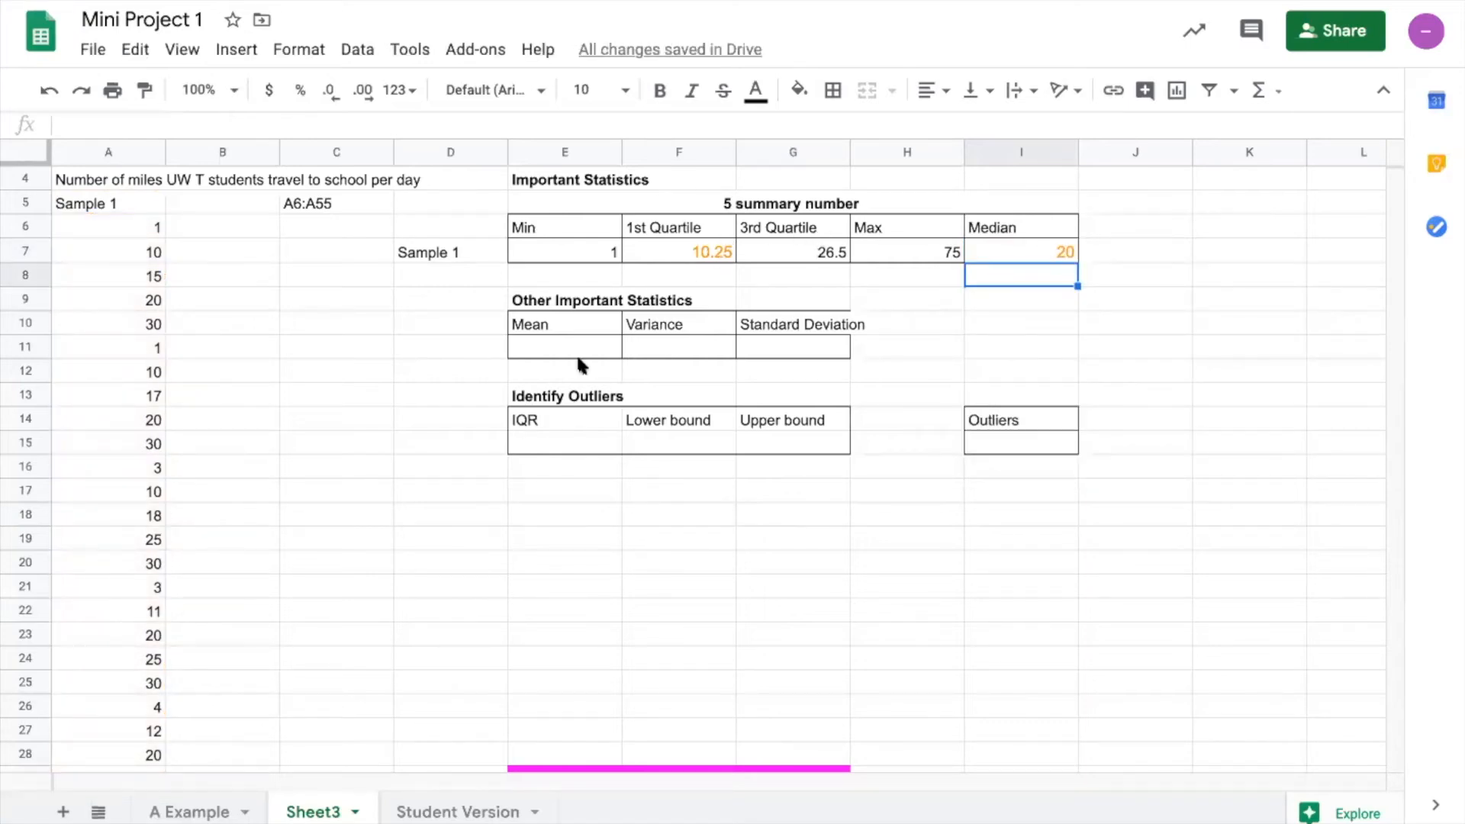
Step: Insert the statistical AVERAGE function in the Mean cell, E11
{"action": "left_click", "coordinate": [551, 338]}
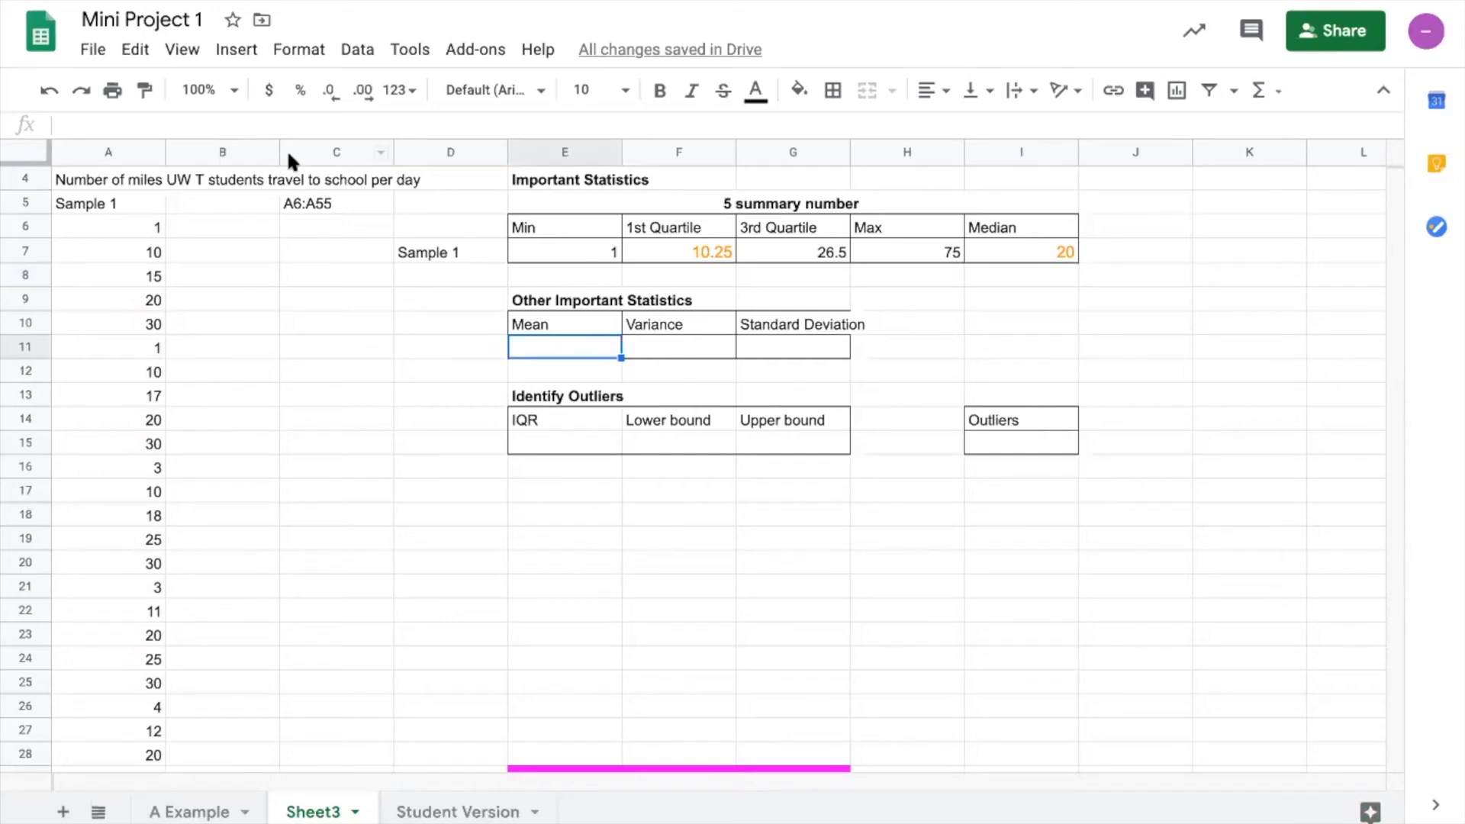
{"action": "left_click", "coordinate": [232, 53]}
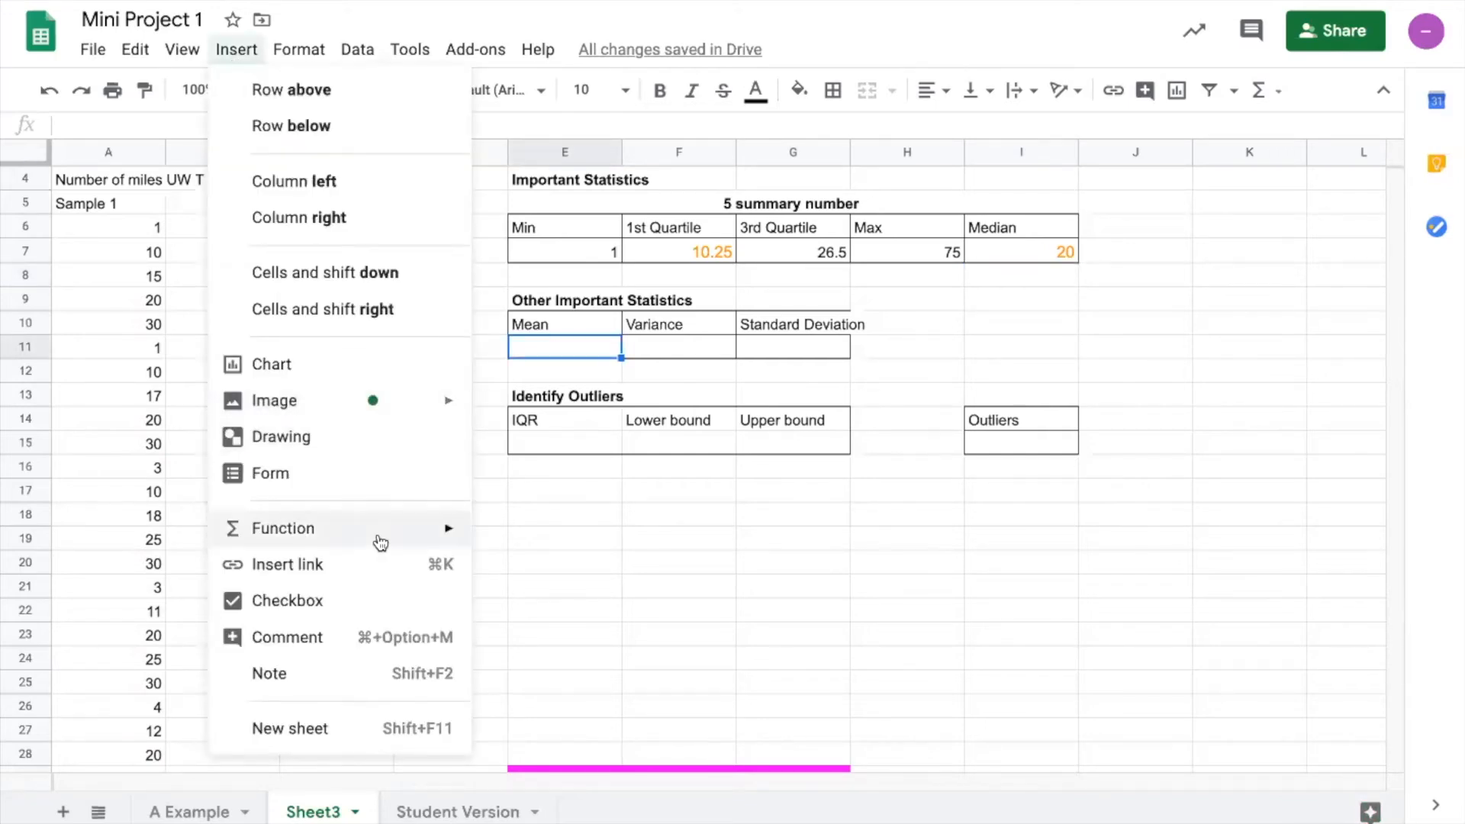
{"action": "mouse_move", "coordinate": [380, 534]}
{"action": "mouse_move", "coordinate": [618, 697]}
{"action": "scroll", "coordinate": [794, 526], "scroll_direction": "down", "scroll_amount": 20}
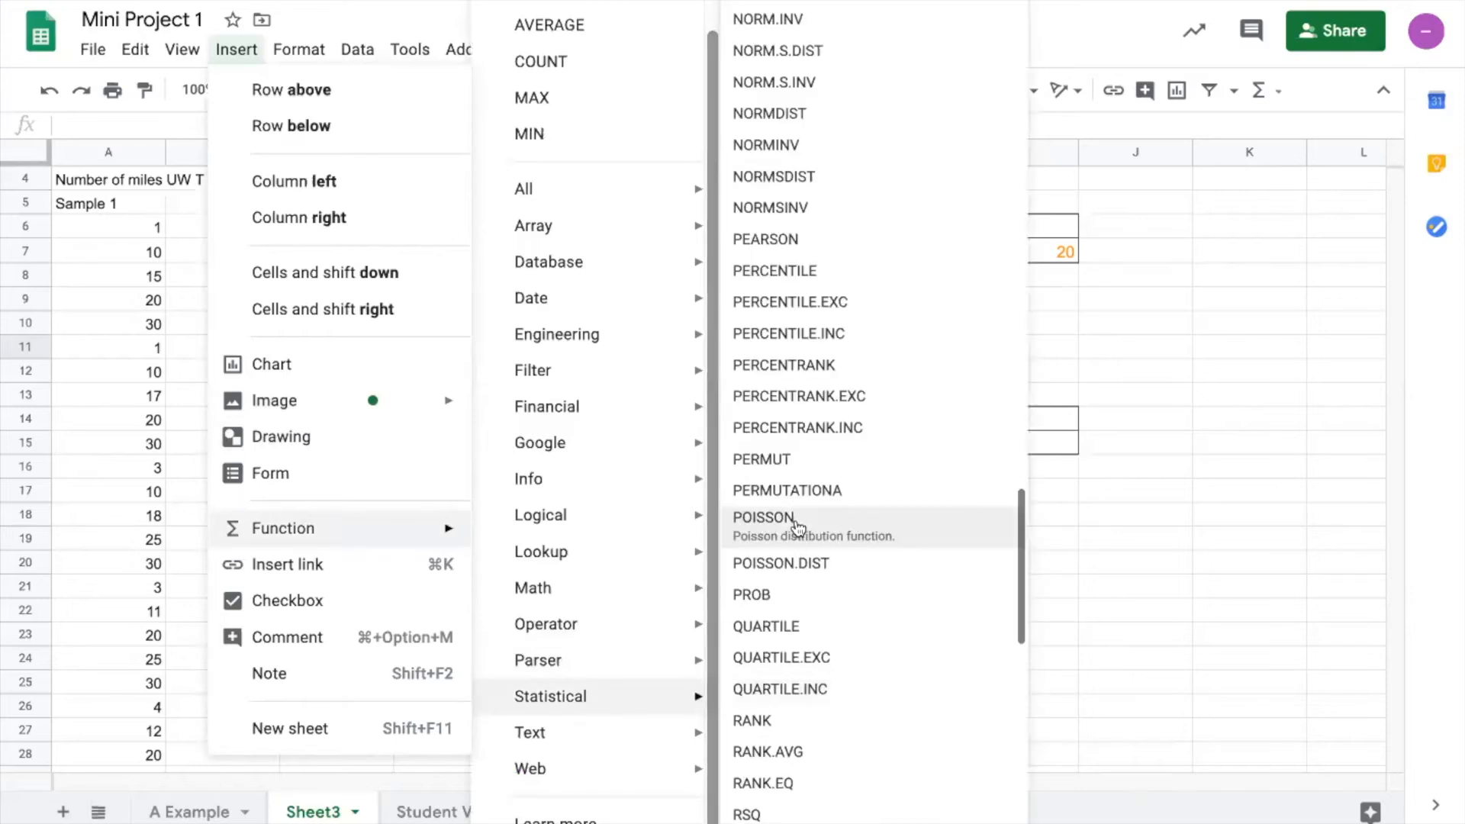
{"action": "scroll", "coordinate": [797, 526], "scroll_direction": "up", "scroll_amount": 5}
{"action": "scroll", "coordinate": [797, 526], "scroll_direction": "up", "scroll_amount": 20}
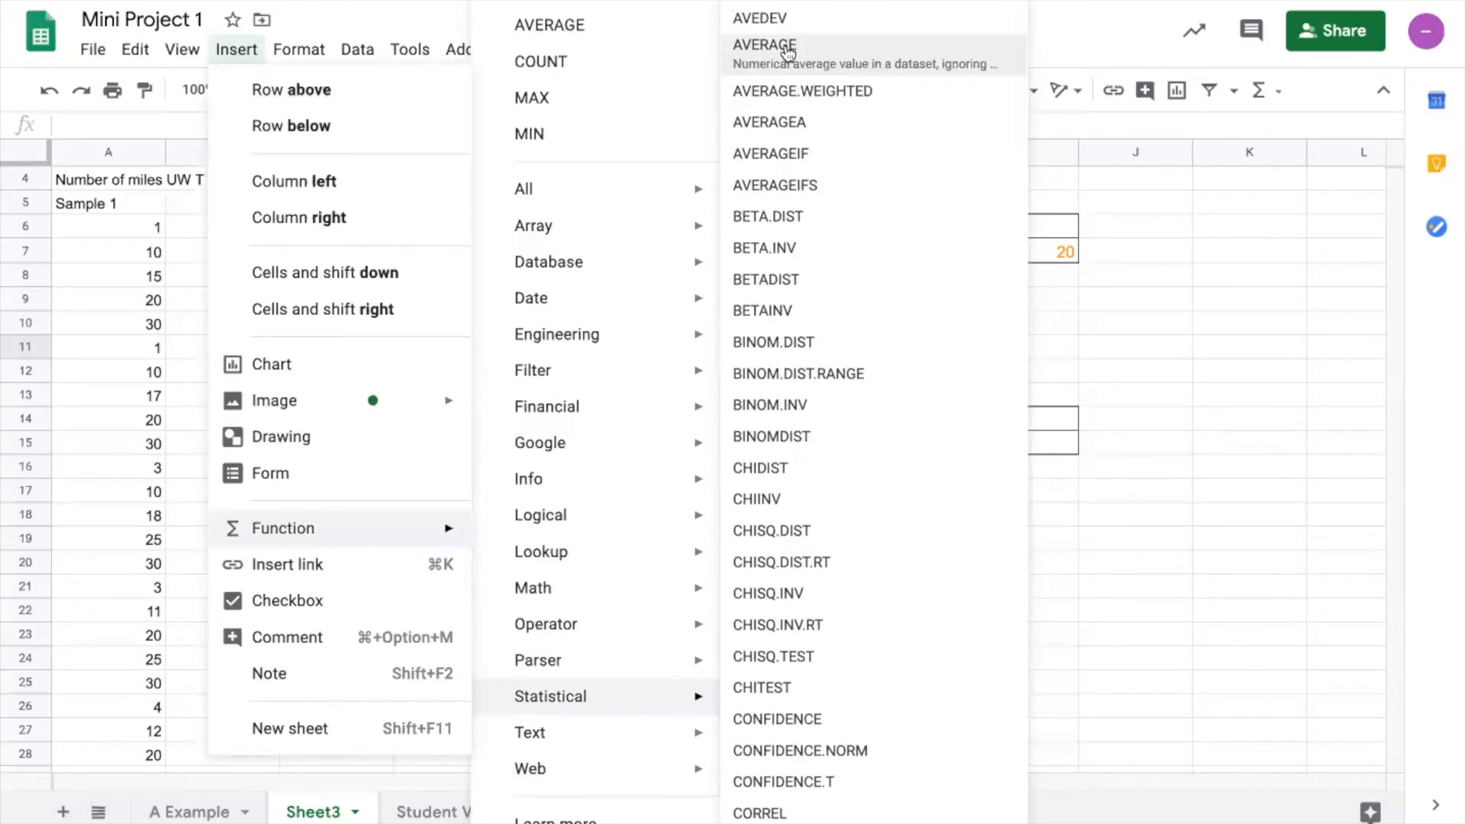
{"action": "left_click", "coordinate": [786, 47]}
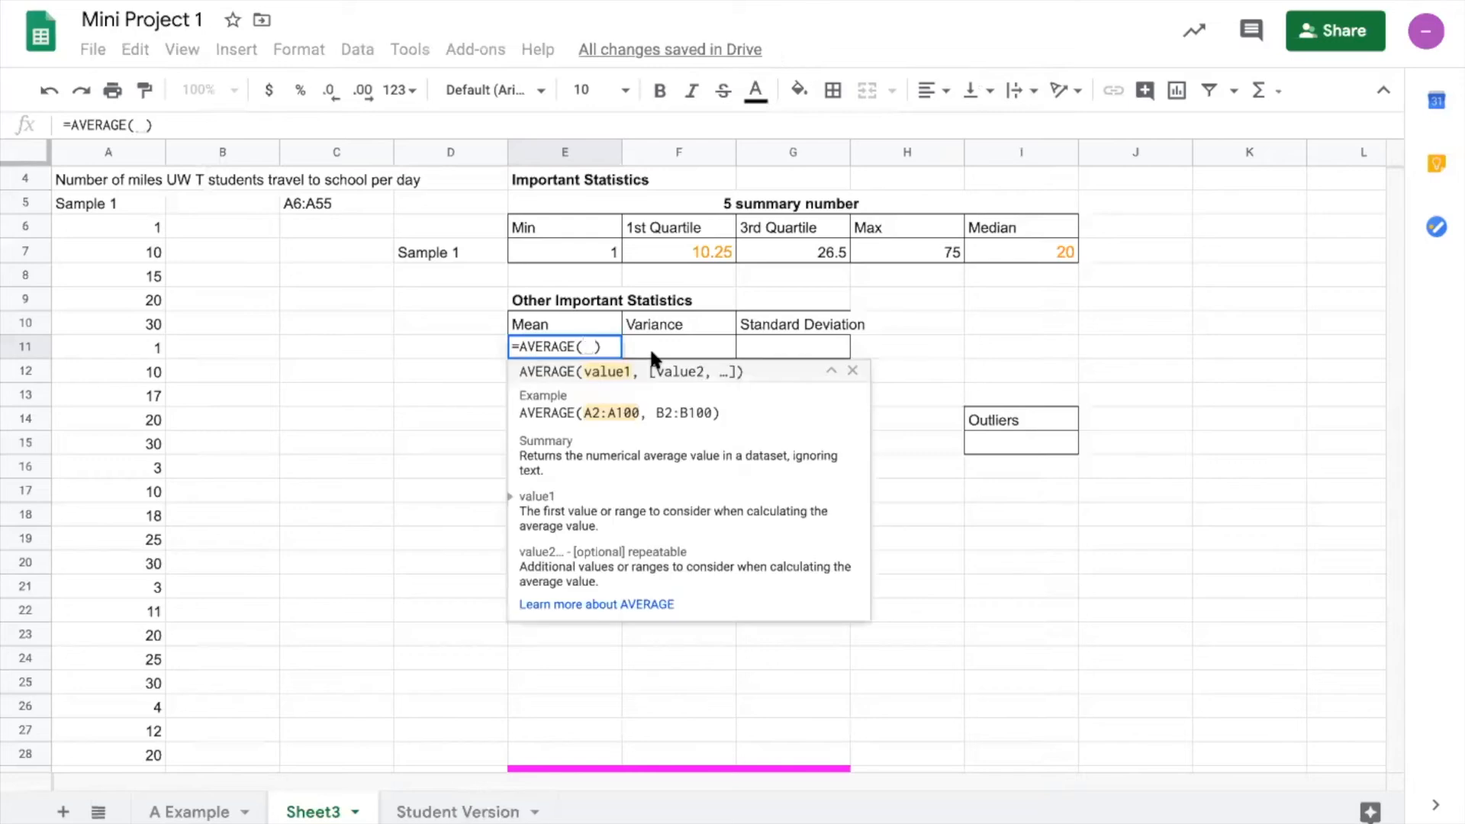
Step: Set the AVERAGE function's range to A6:A55 and commit the formula
{"action": "type", "text": "A5"}
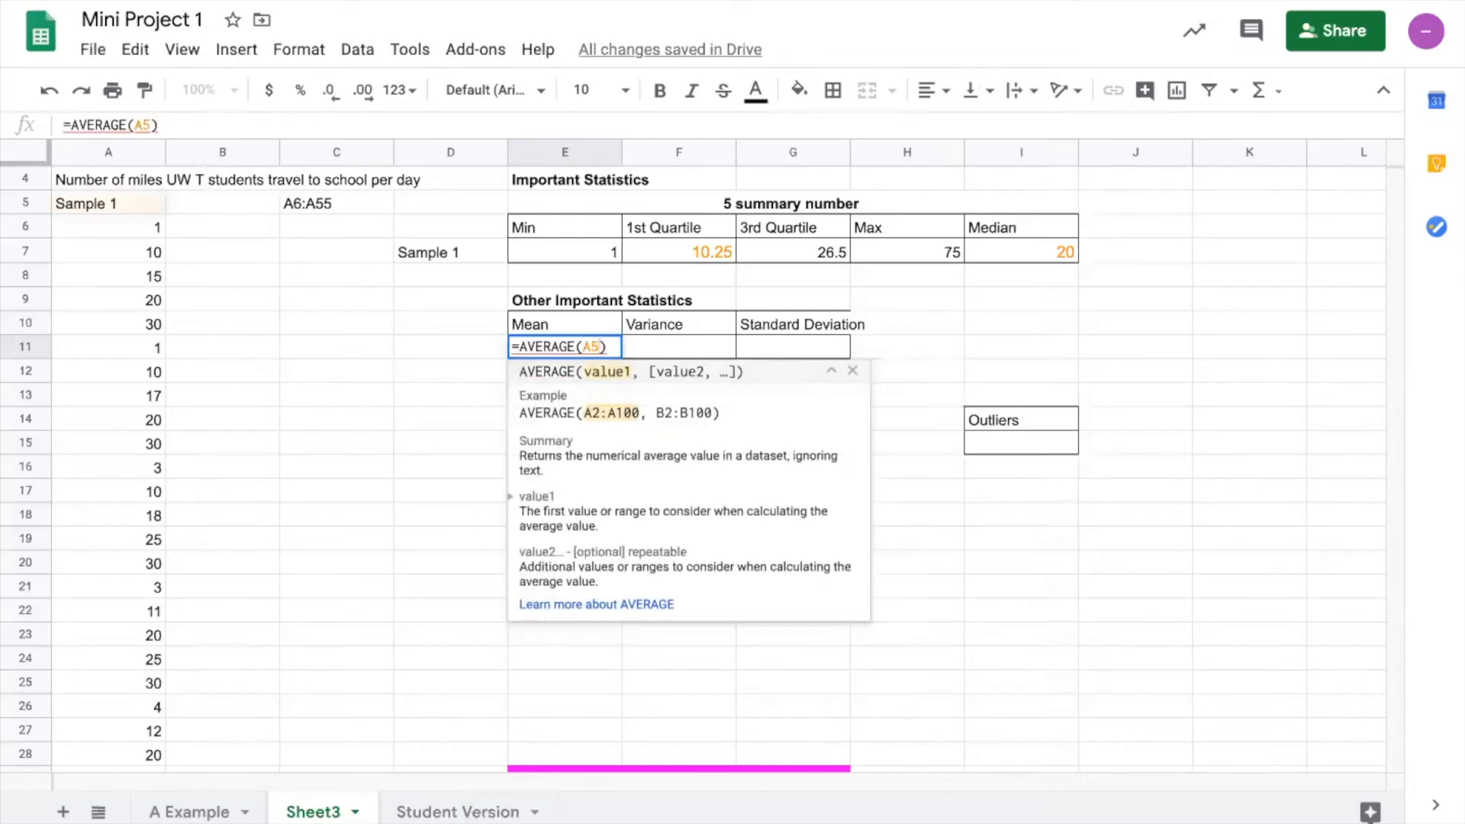
{"action": "key", "text": "BackSpace"}
{"action": "type", "text": "6:"}
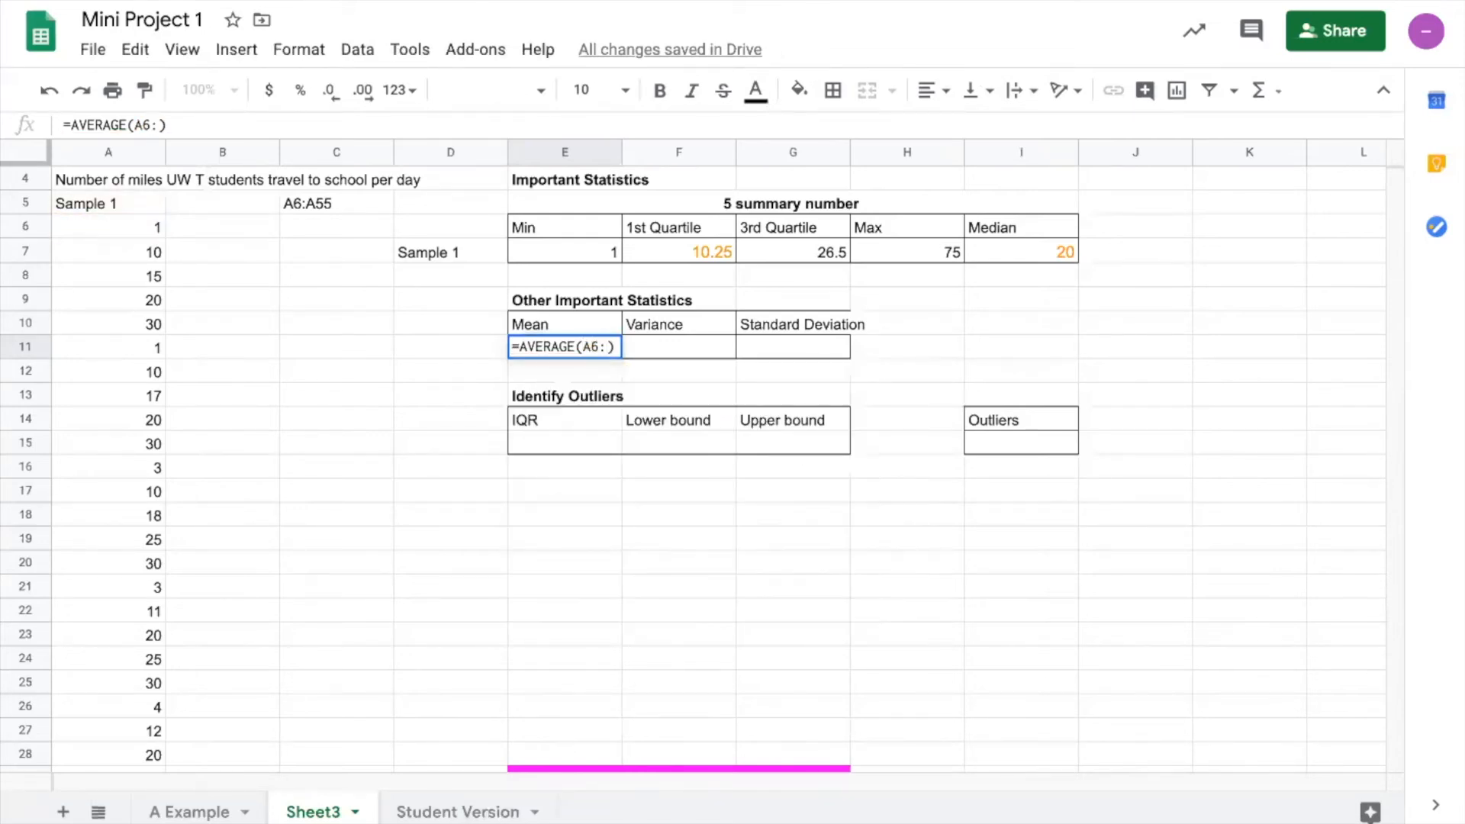
{"action": "type", "text": "A55"}
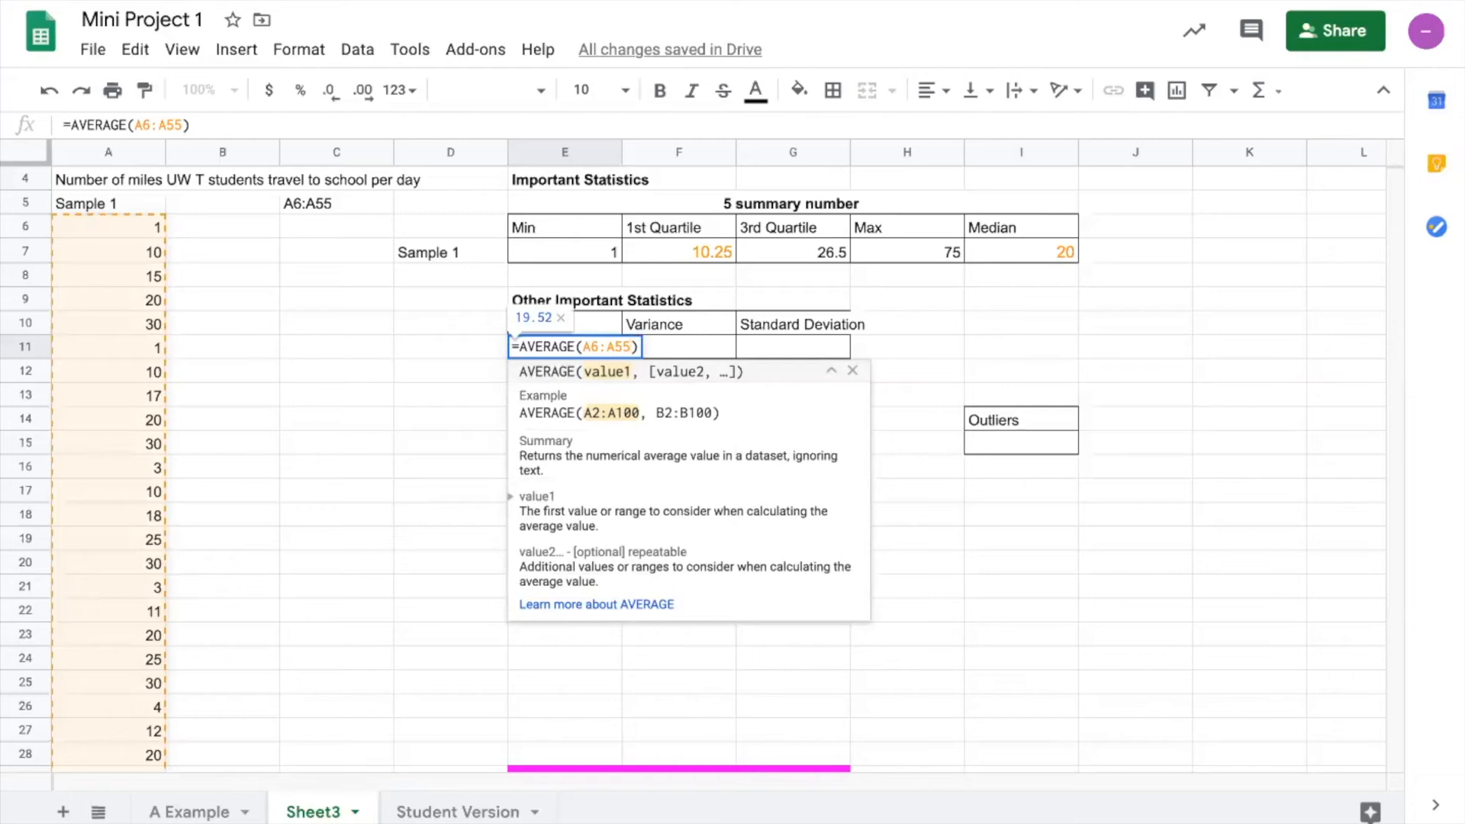
{"action": "key", "text": "Return"}
Step: Calculate the Variance in F11 with the statistical VAR function over the range A6:A55
{"action": "left_click", "coordinate": [665, 347]}
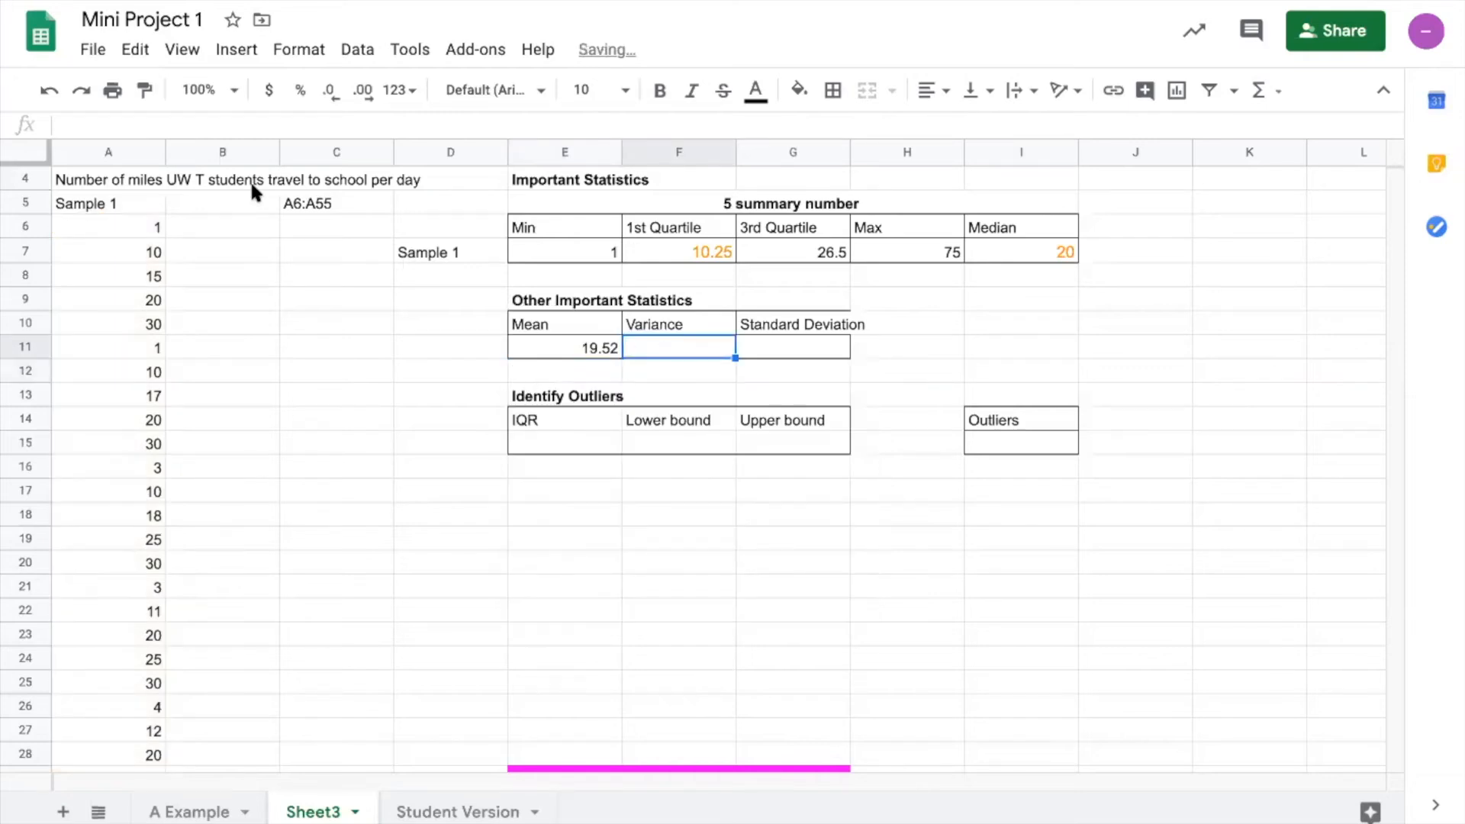
{"action": "left_click", "coordinate": [236, 49]}
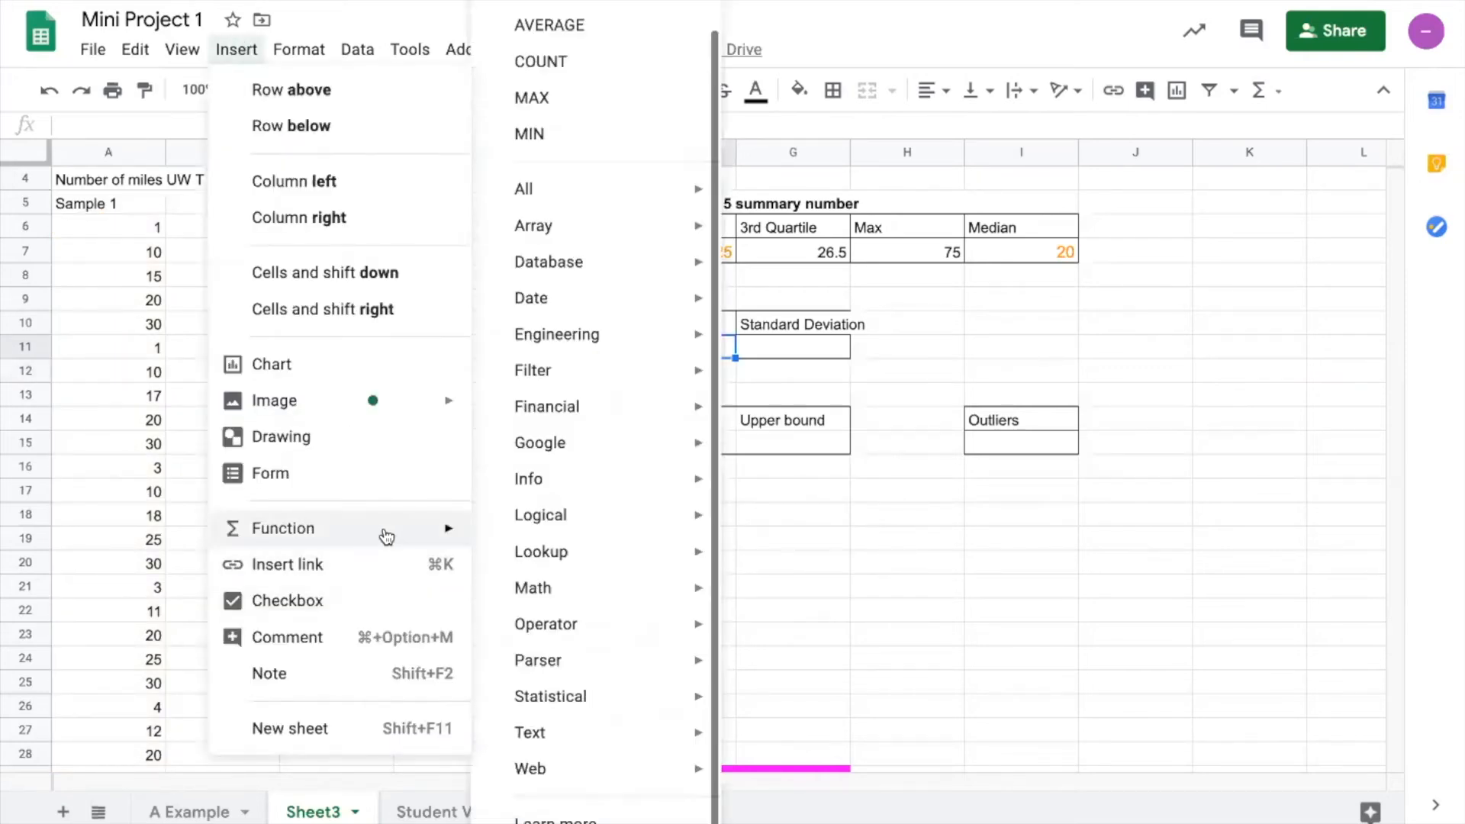
{"action": "scroll", "coordinate": [788, 672], "scroll_direction": "down", "scroll_amount": 5}
{"action": "scroll", "coordinate": [788, 672], "scroll_direction": "down", "scroll_amount": 10}
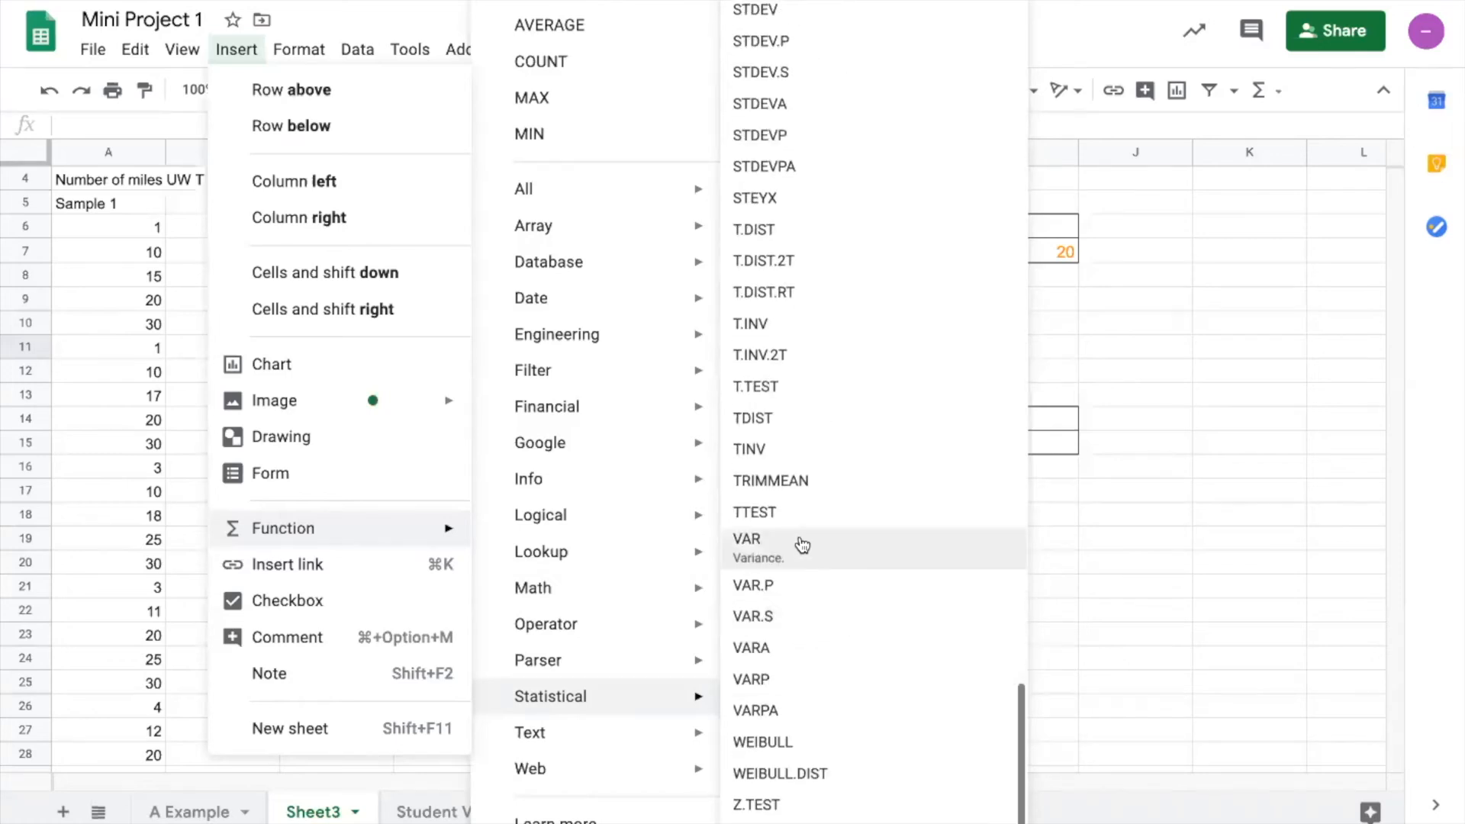
{"action": "left_click", "coordinate": [757, 544]}
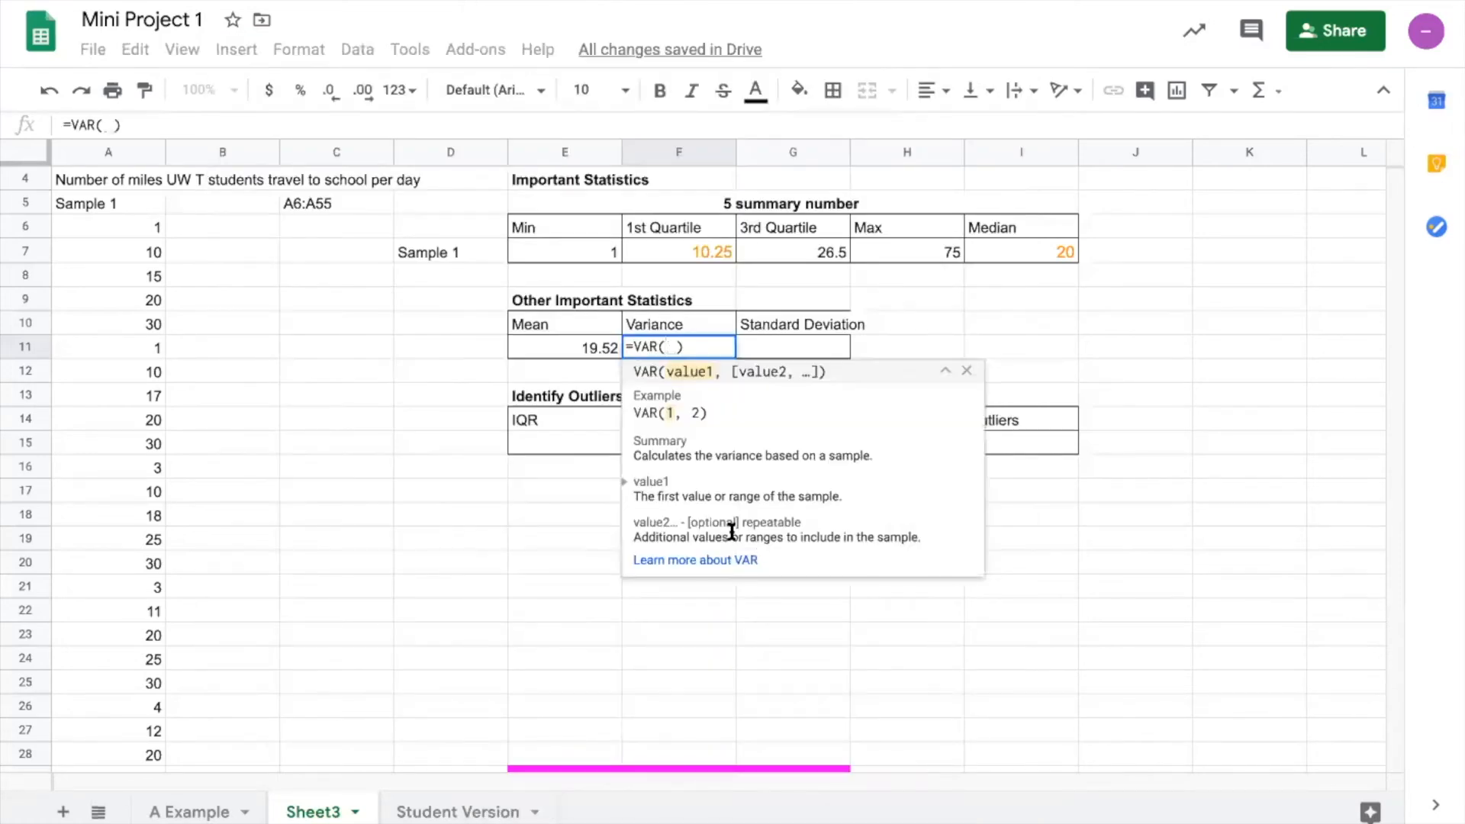
{"action": "type", "text": "A5"}
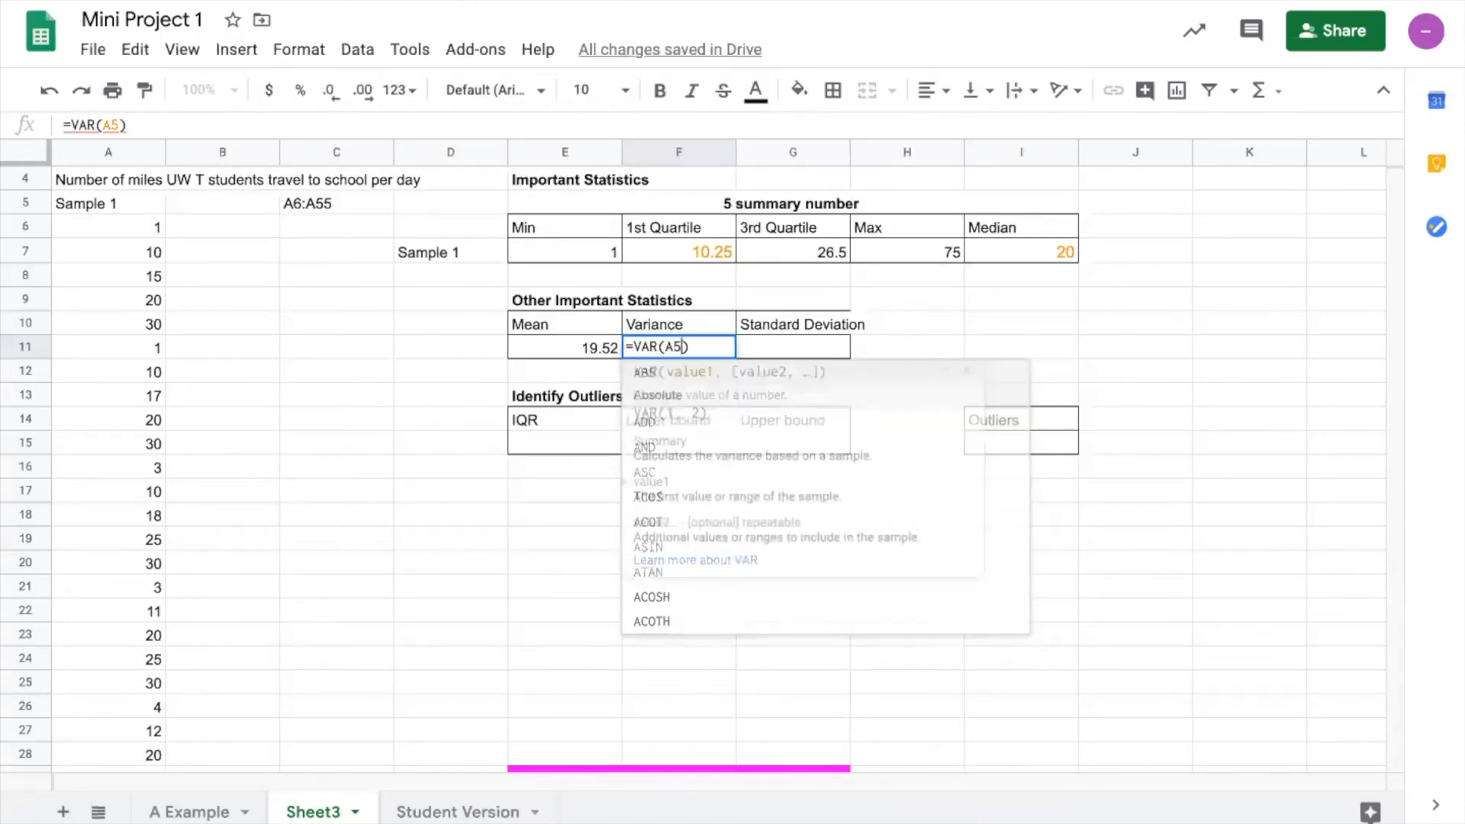
{"action": "key", "text": "BackSpace"}
{"action": "type", "text": "6:A55"}
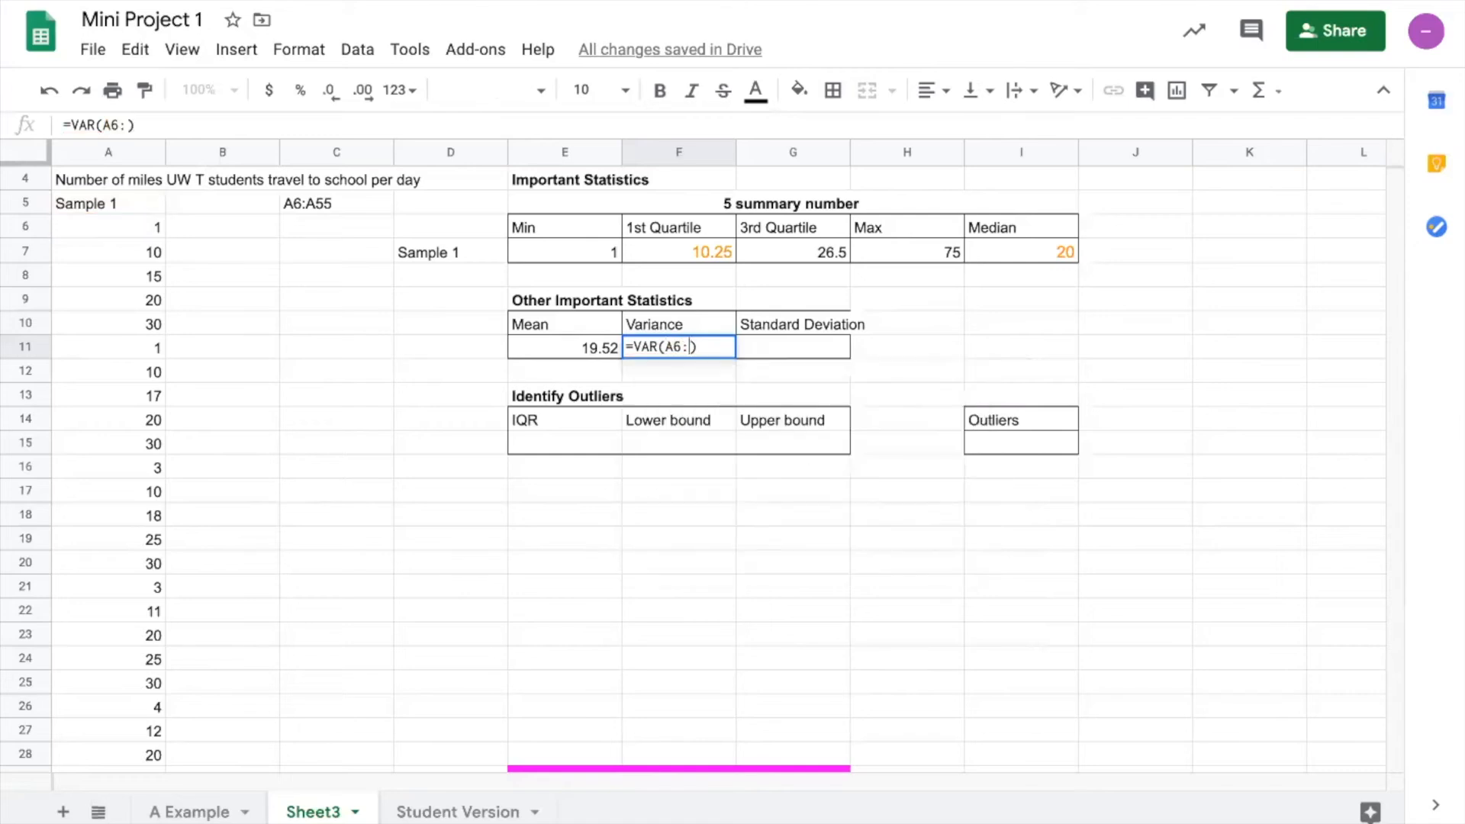
{"action": "key", "text": "Return"}
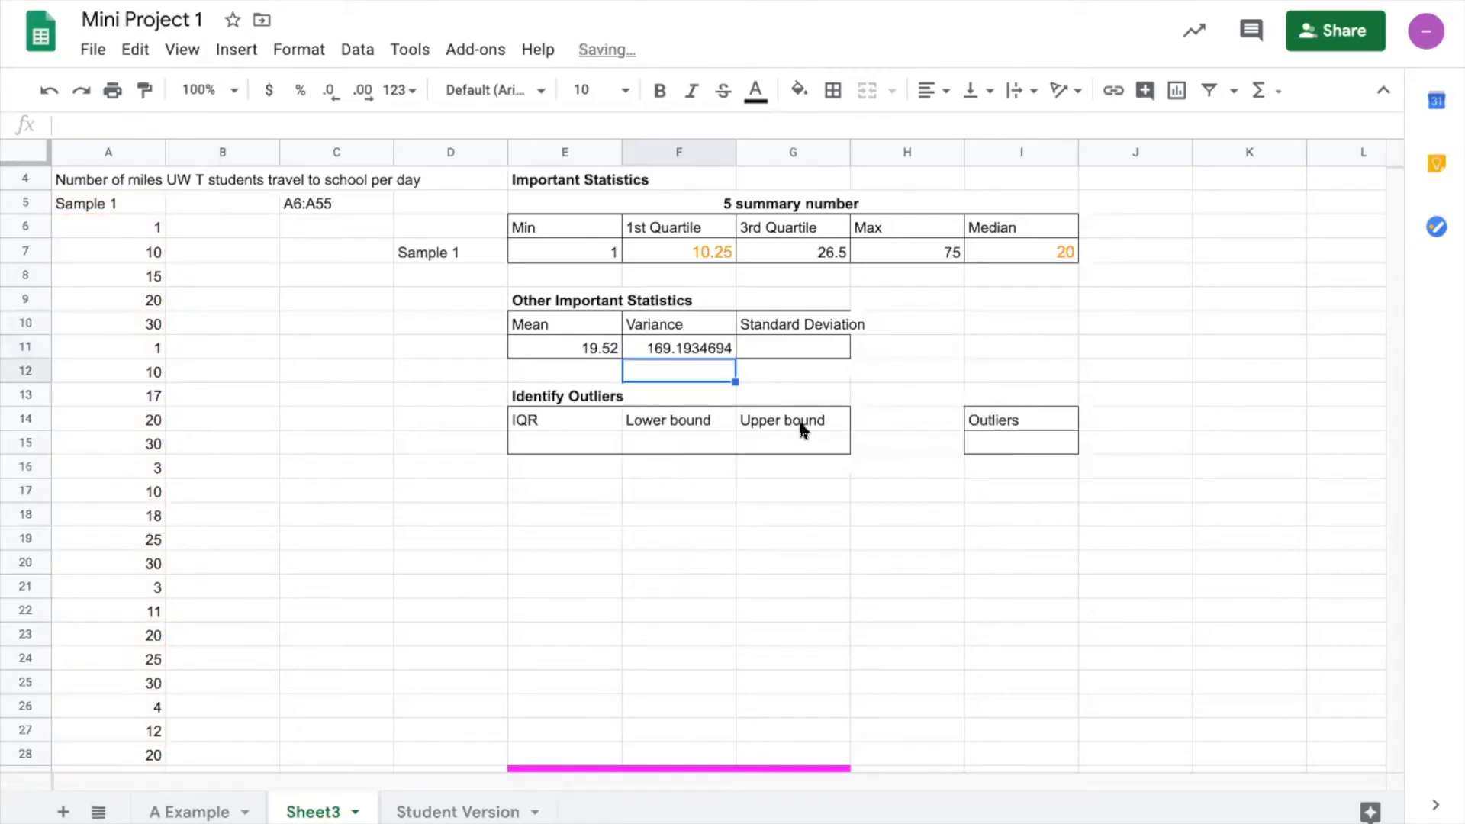
Step: Calculate the Standard Deviation in G11 with the statistical STDEV function over the range A6:A55
{"action": "left_click", "coordinate": [756, 349]}
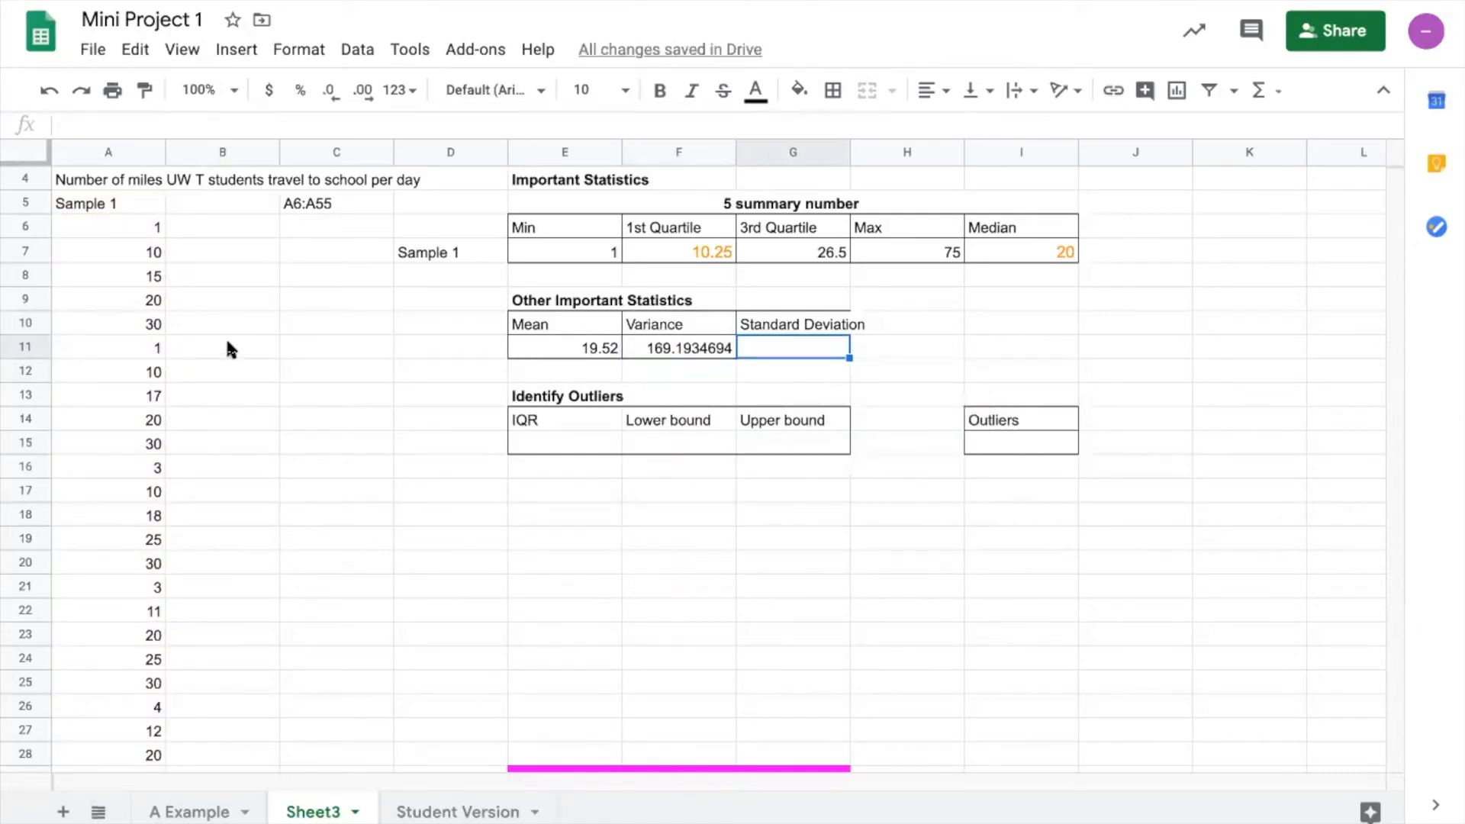
{"action": "left_click", "coordinate": [232, 52]}
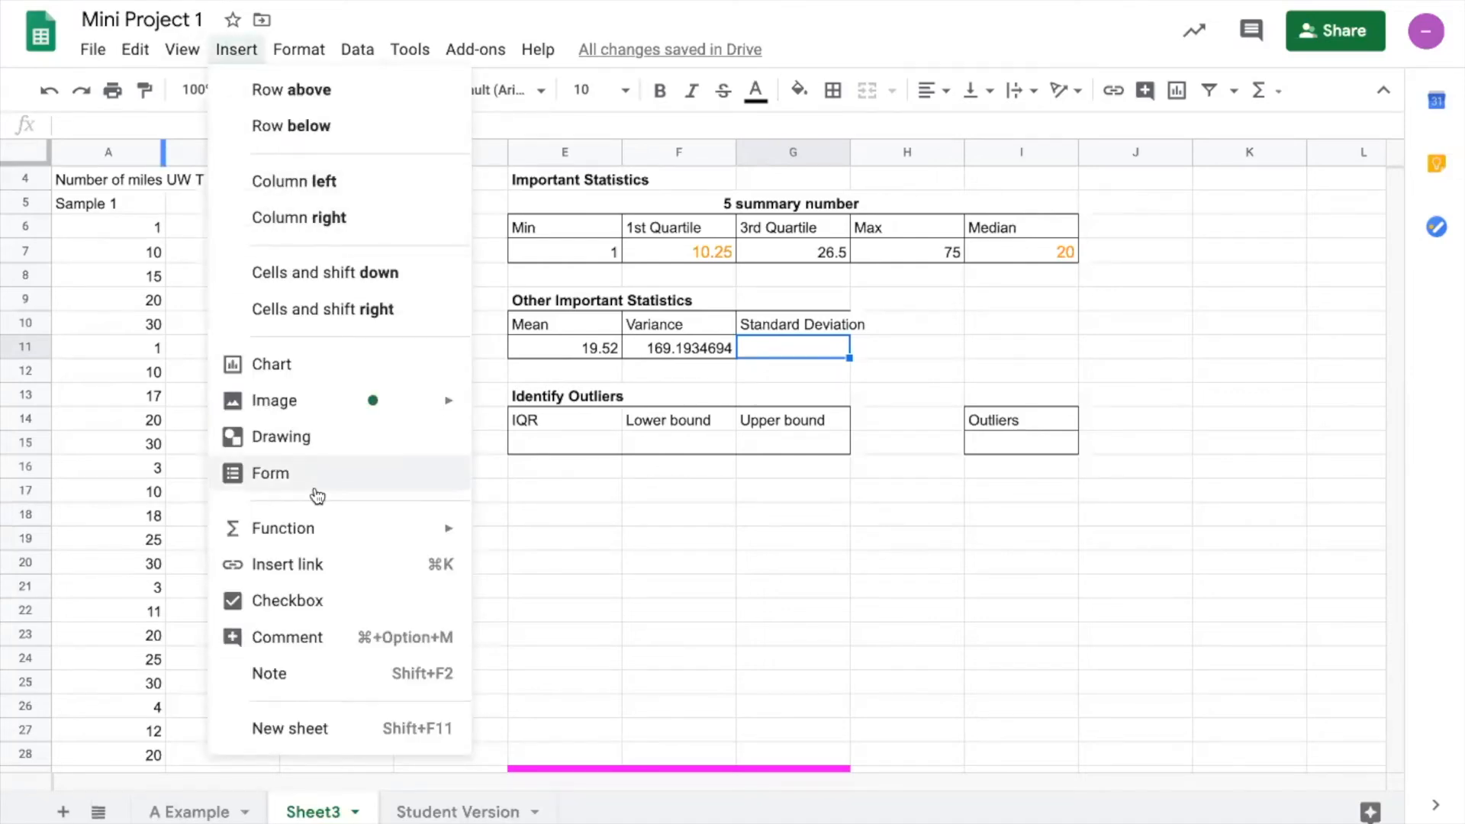
{"action": "mouse_move", "coordinate": [393, 526]}
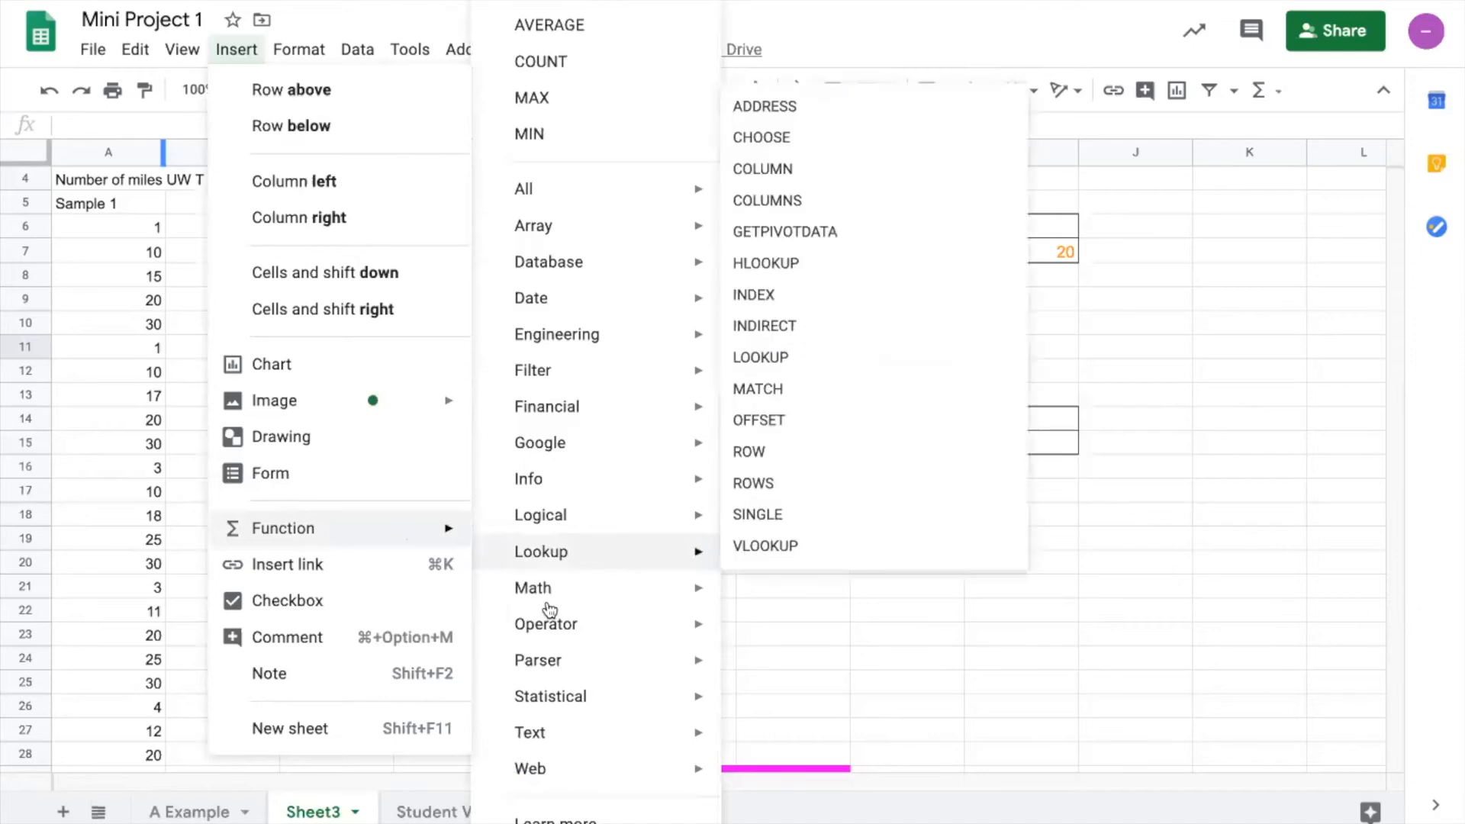
{"action": "mouse_move", "coordinate": [605, 696]}
{"action": "scroll", "coordinate": [811, 670], "scroll_direction": "down", "scroll_amount": 20}
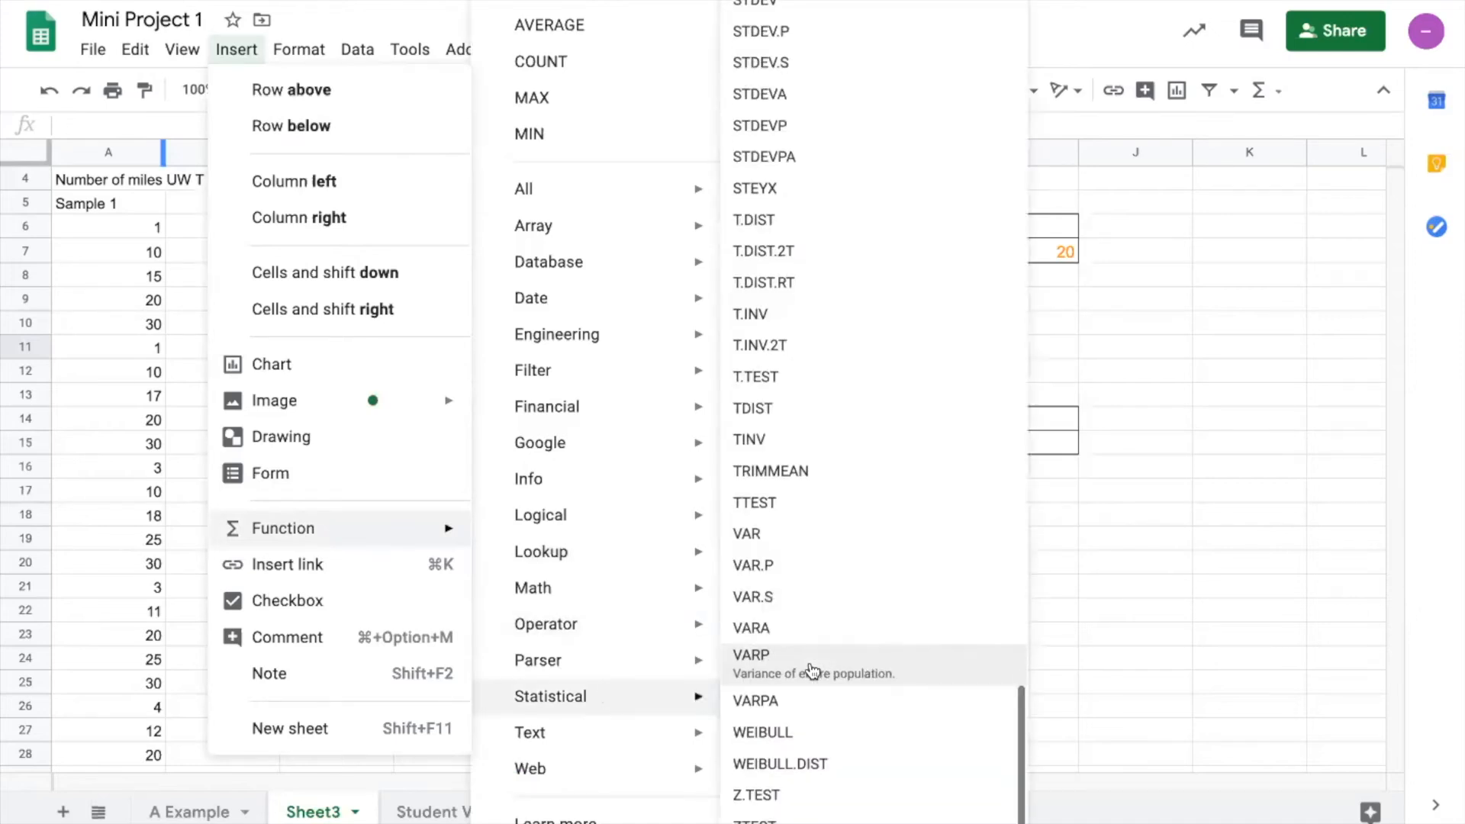
{"action": "scroll", "coordinate": [814, 610], "scroll_direction": "up", "scroll_amount": 3}
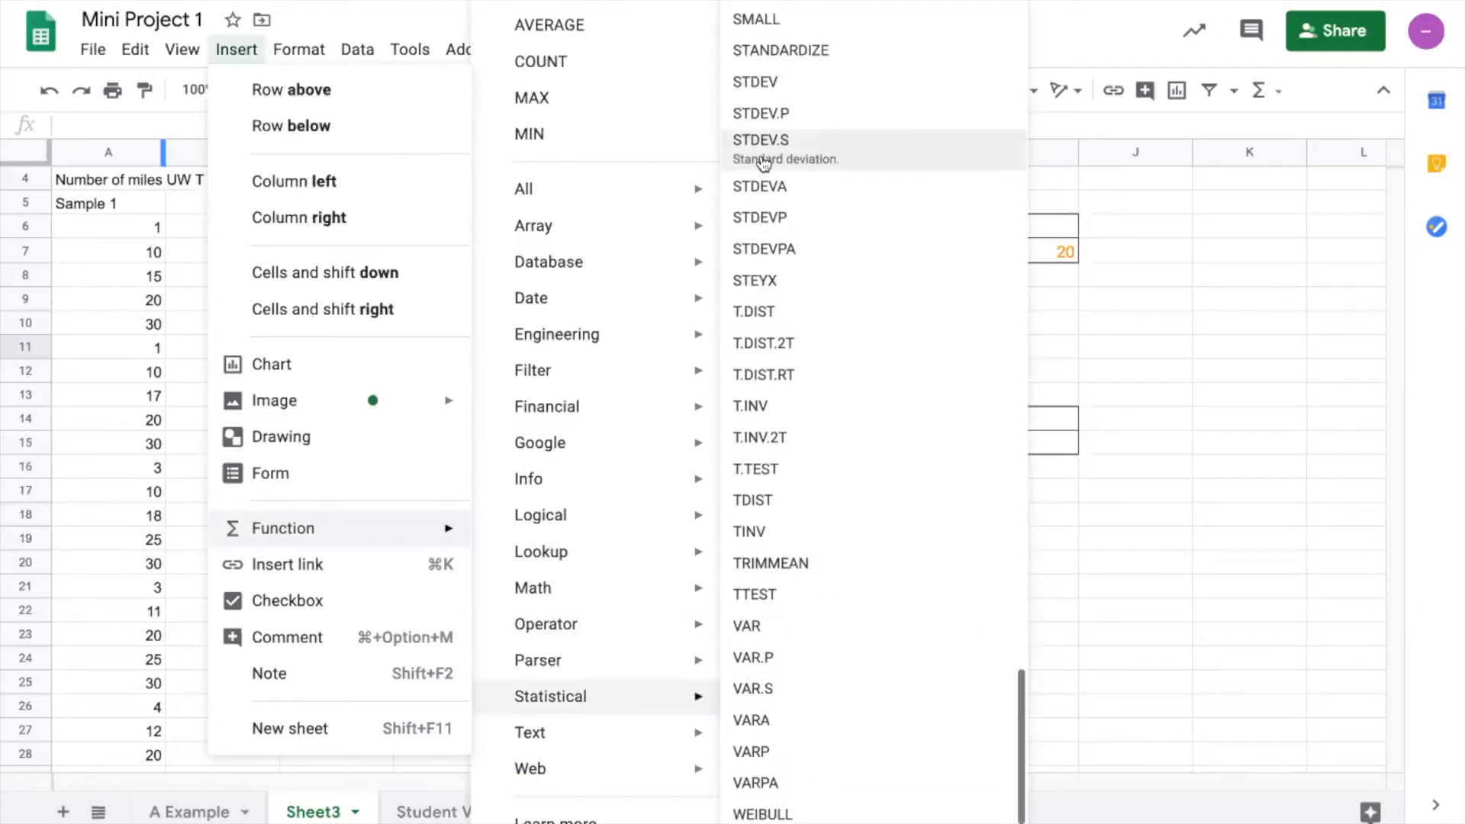
{"action": "left_click", "coordinate": [758, 98]}
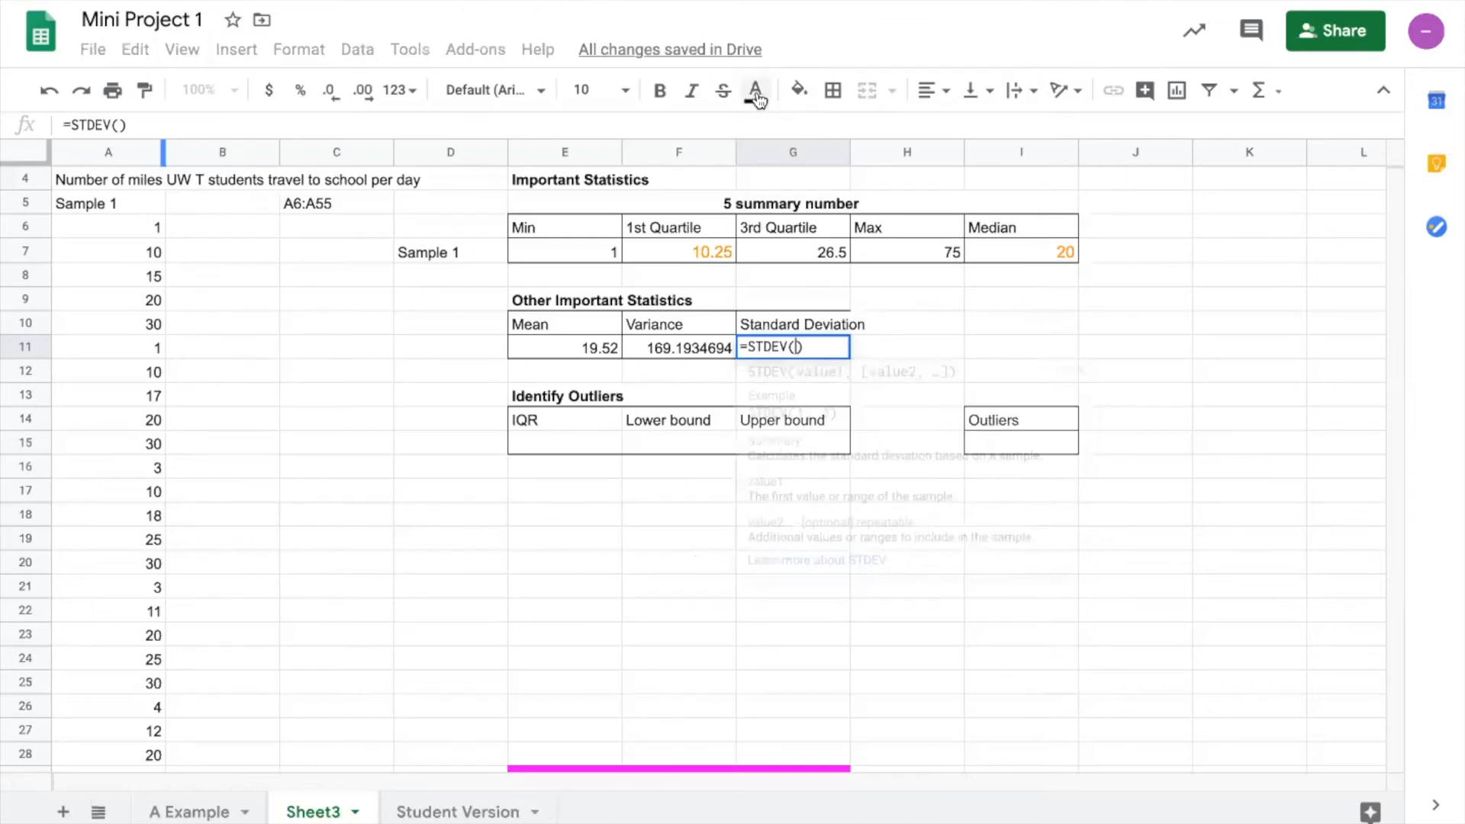
{"action": "type", "text": "A6"}
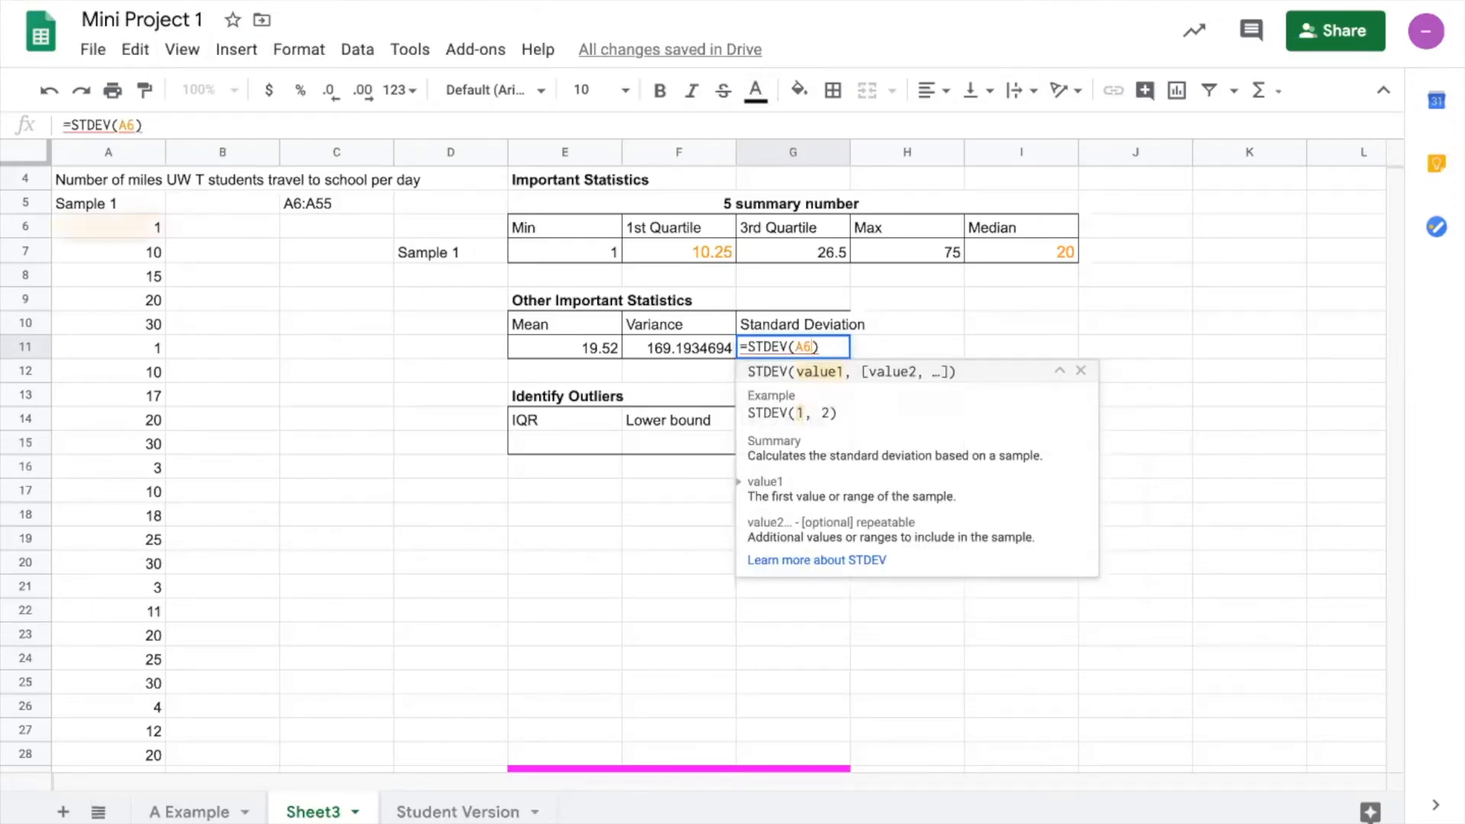
{"action": "type", "text": ":A55"}
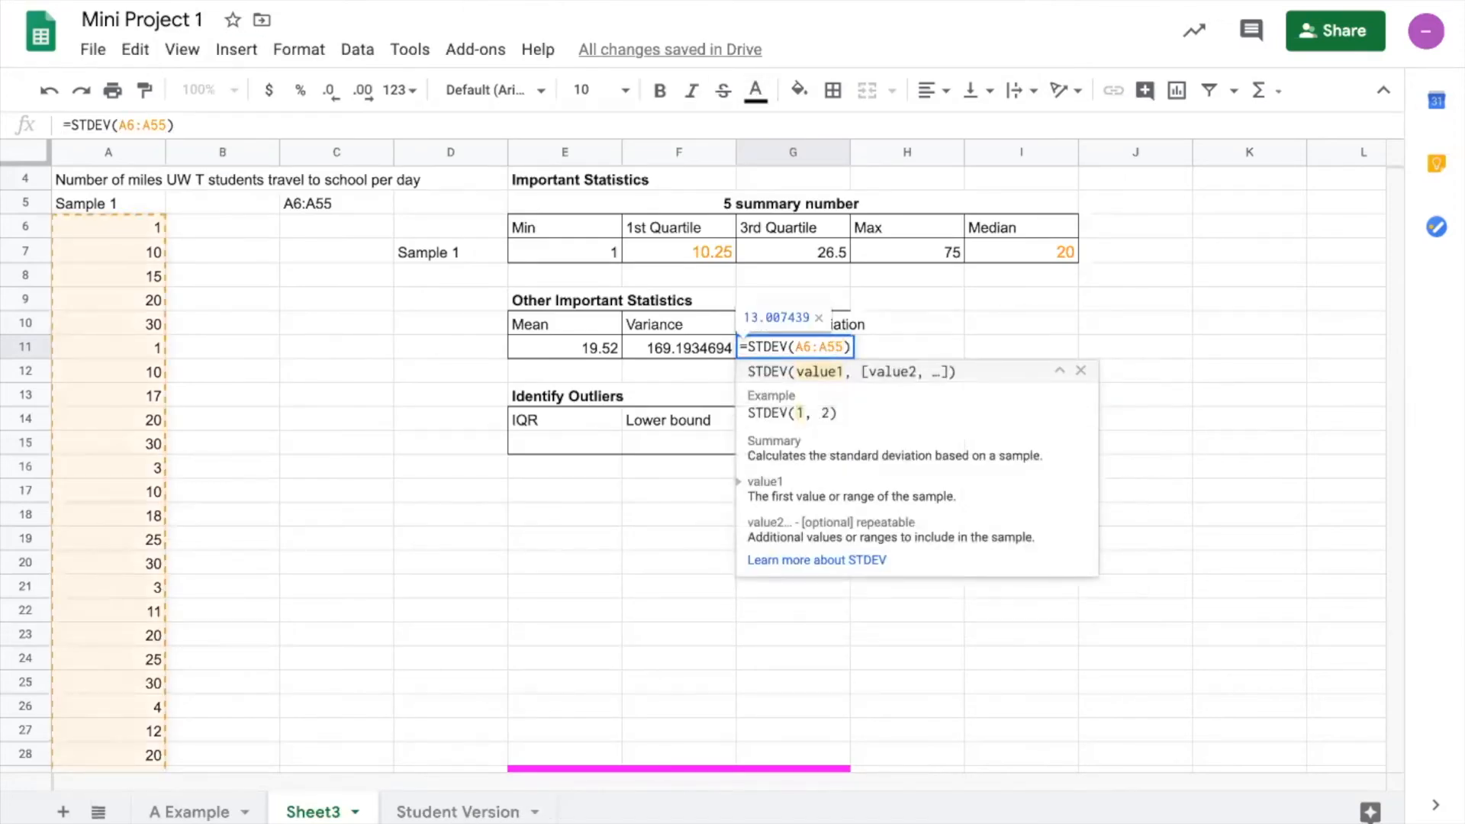
{"action": "key", "text": "Return"}
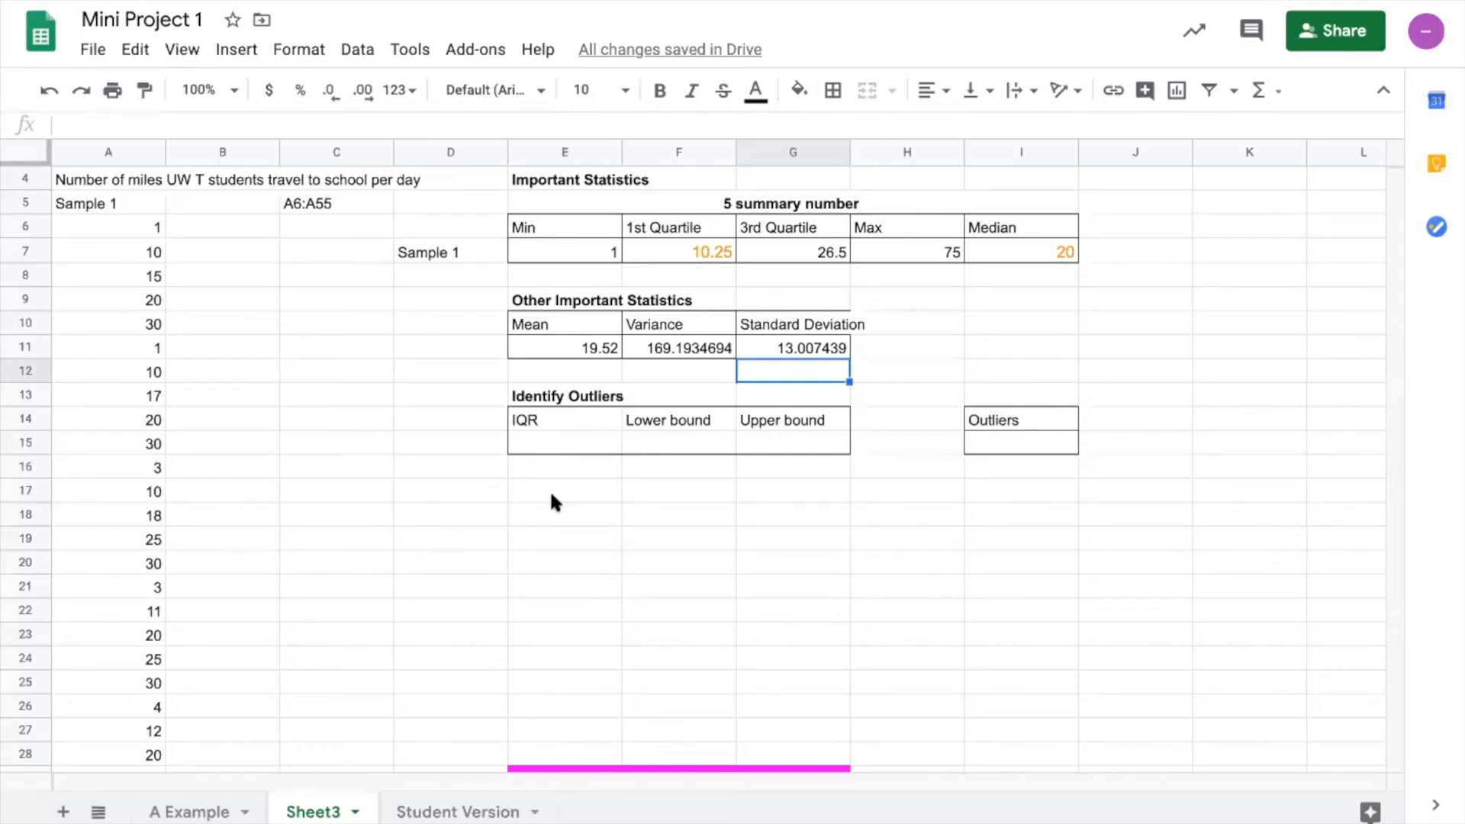
Step: Calculate the IQR in E15 by subtracting the 1st Quartile from the 3rd Quartile with the formula =G7-F7
{"action": "left_click", "coordinate": [532, 432]}
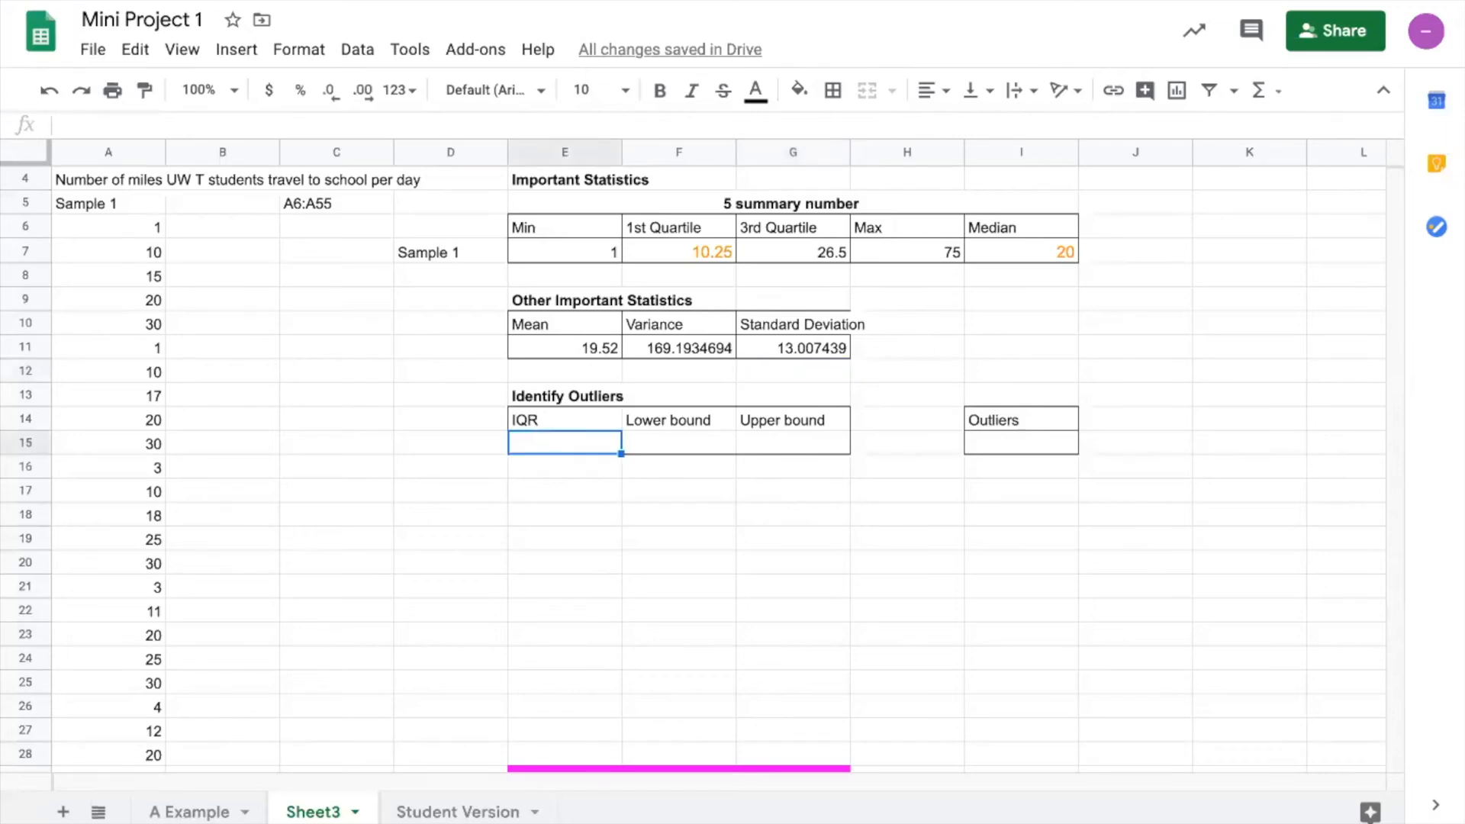
{"action": "type", "text": "="}
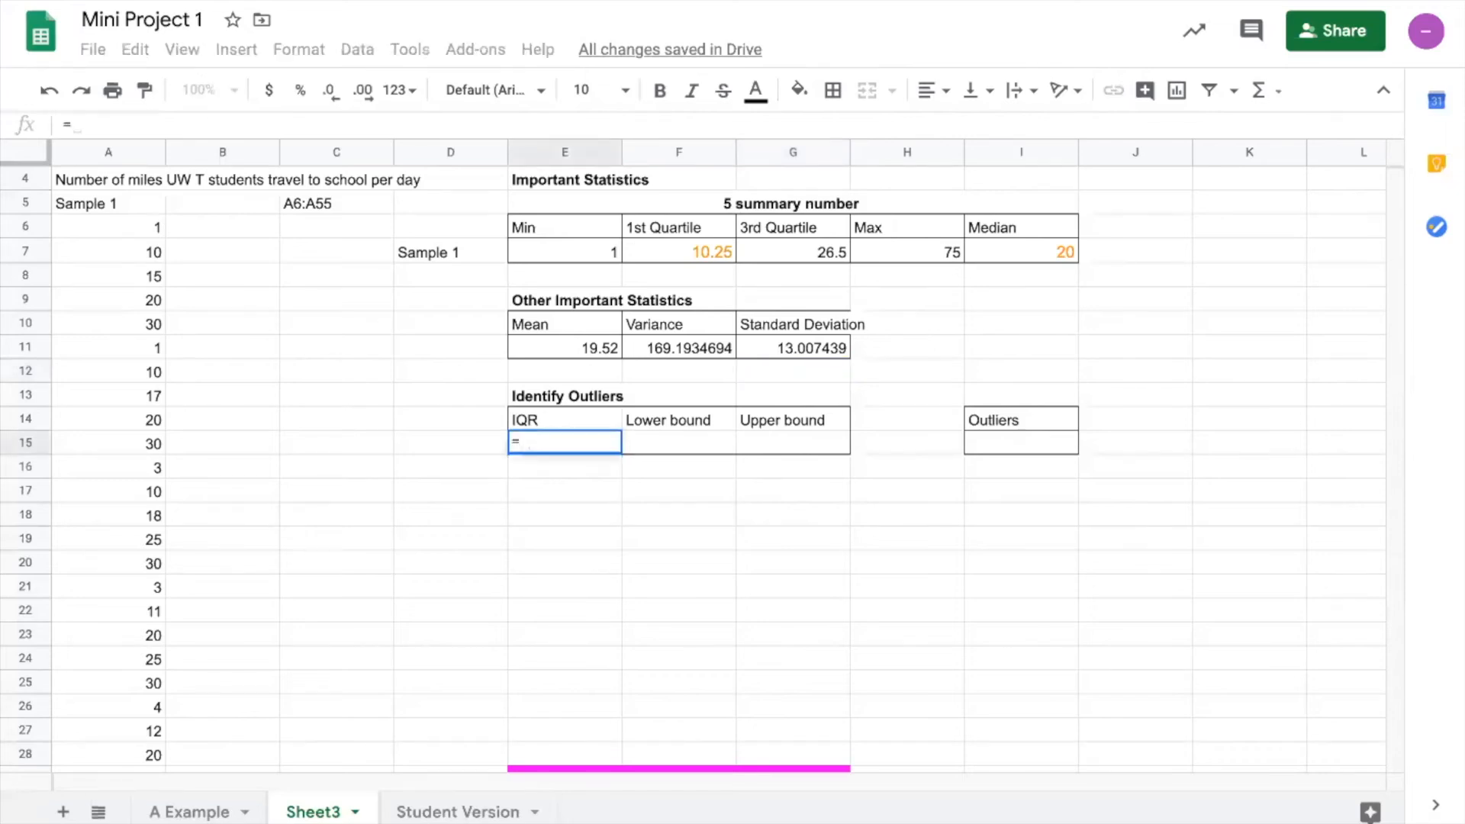
{"action": "left_click", "coordinate": [769, 248]}
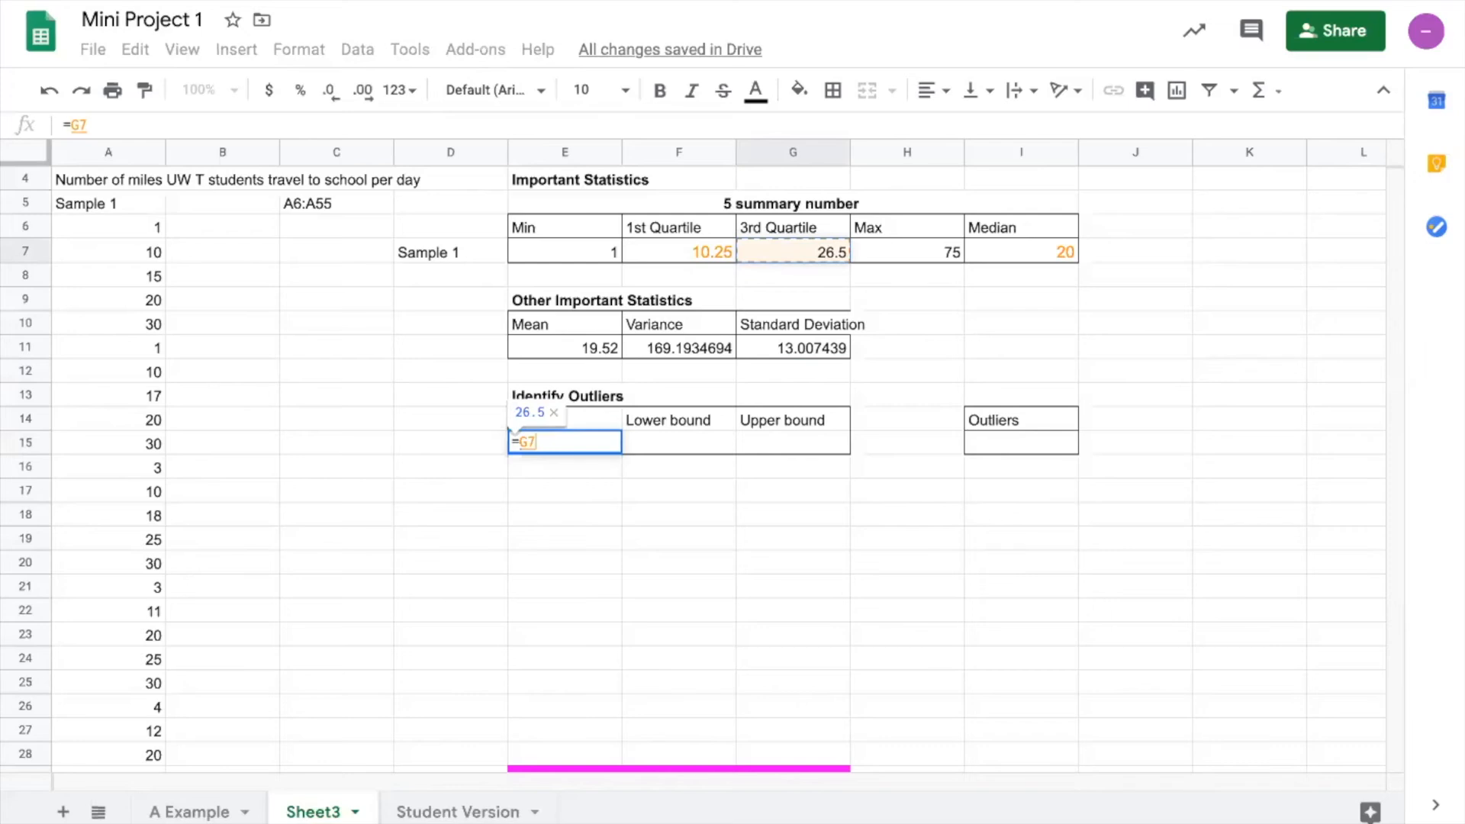
{"action": "type", "text": "-"}
{"action": "left_click", "coordinate": [690, 241]}
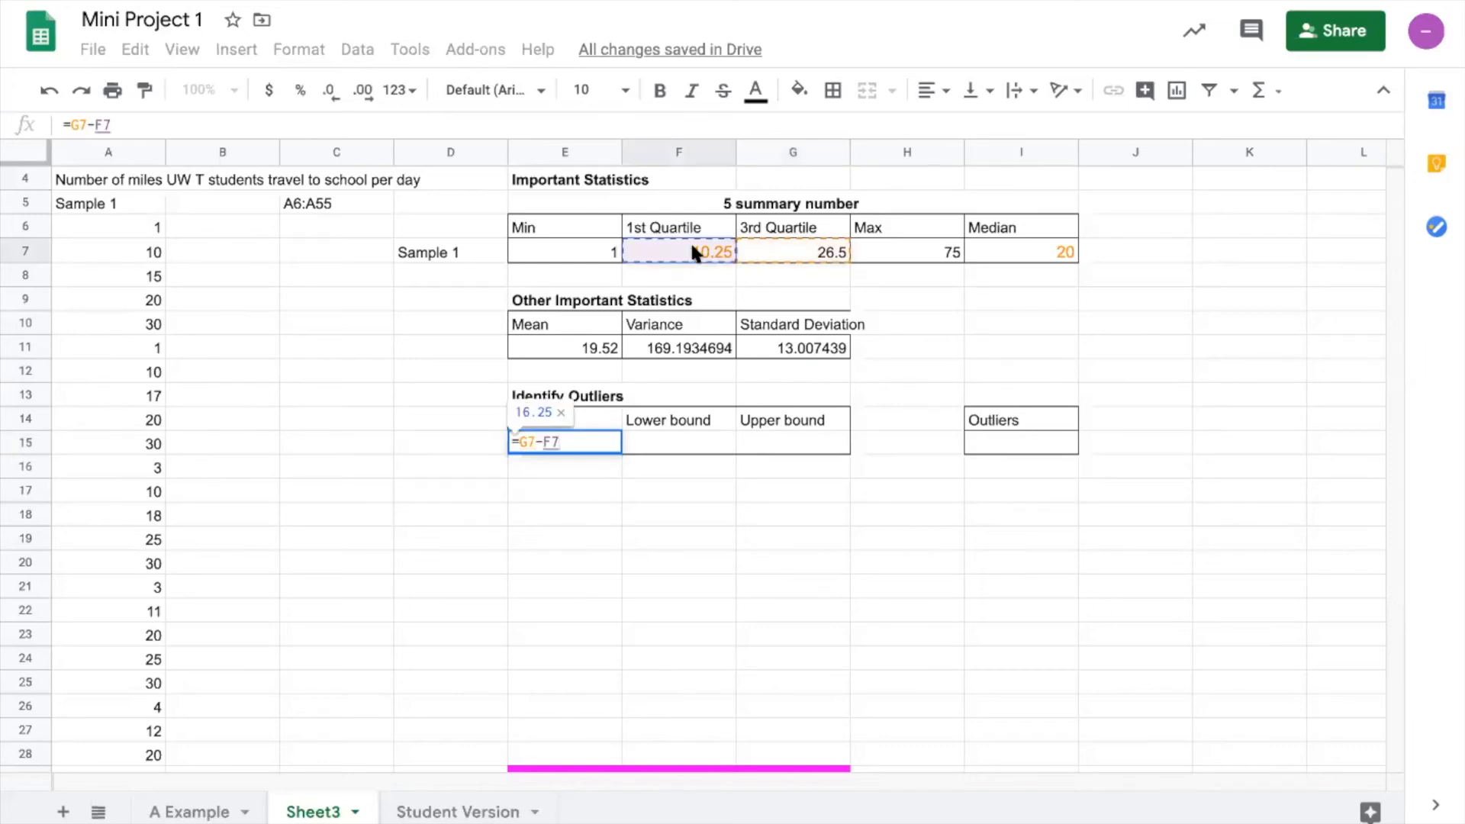
{"action": "key", "text": "Return"}
Step: Calculate the outlier Lower bound in F15 with the formula =F7-1.5*E15
{"action": "left_click", "coordinate": [664, 441]}
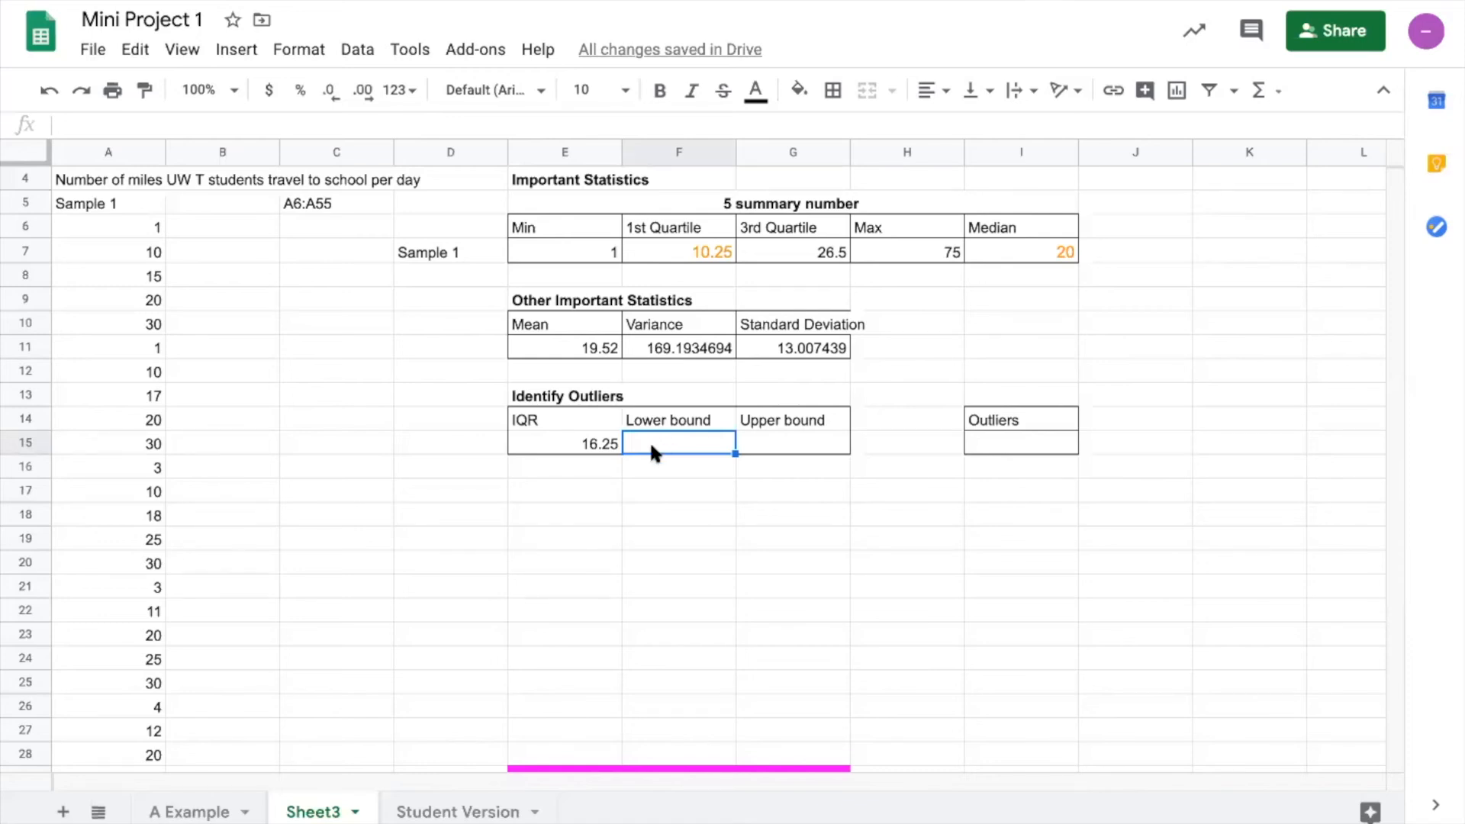
{"action": "type", "text": "="}
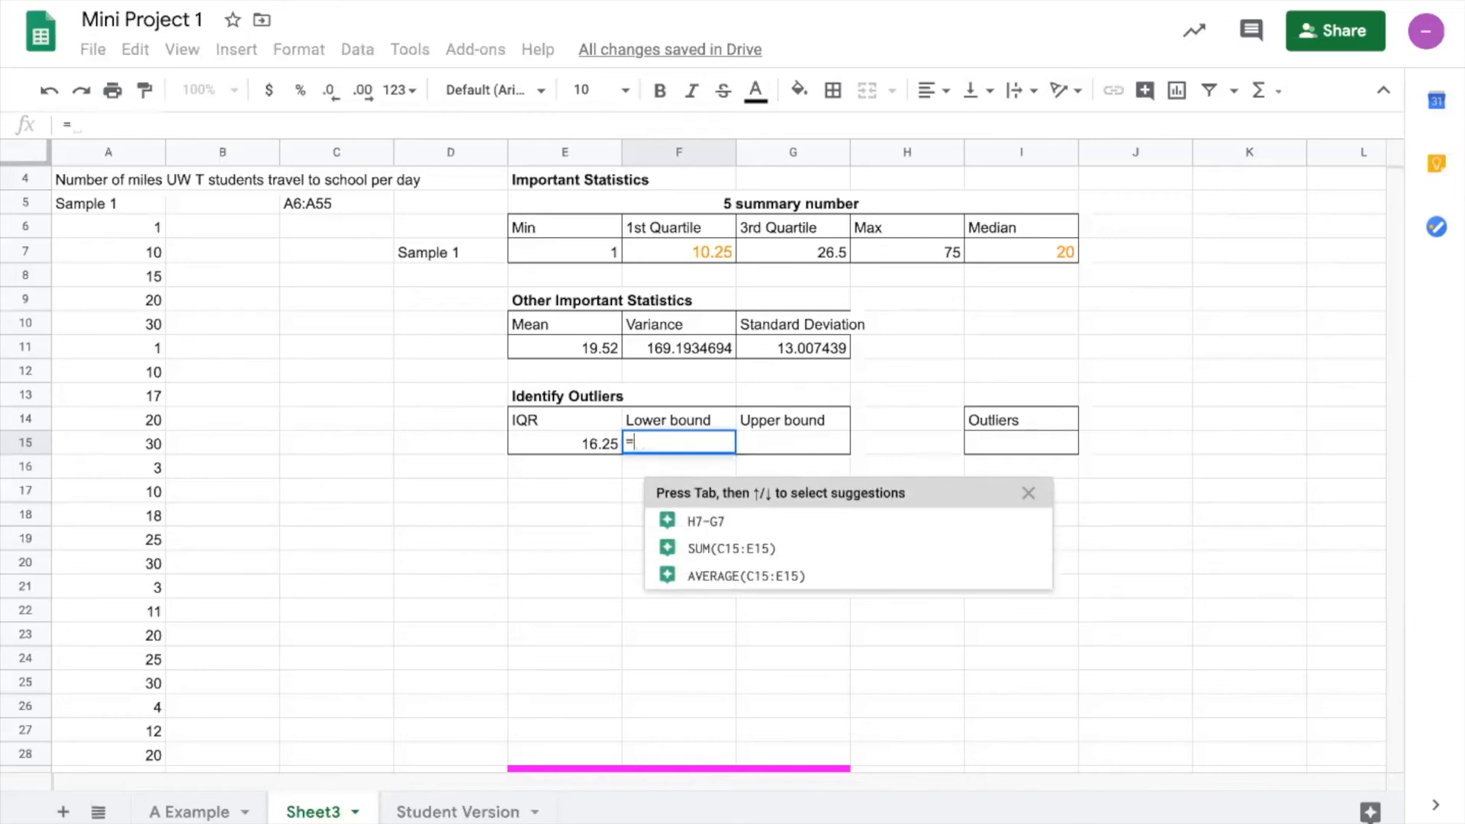
{"action": "left_click", "coordinate": [658, 257]}
{"action": "type", "text": "-"}
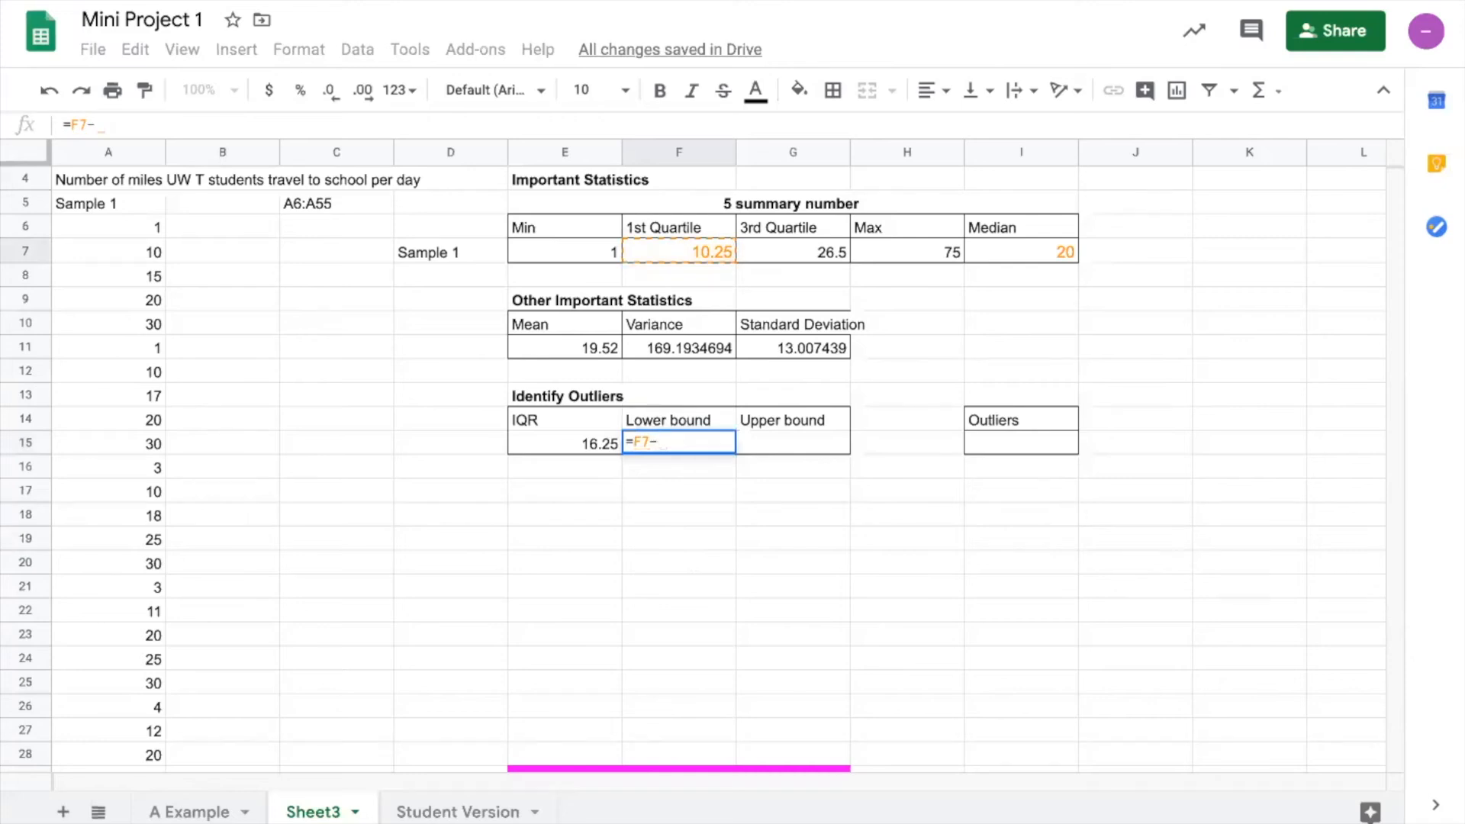
{"action": "type", "text": "1.5"}
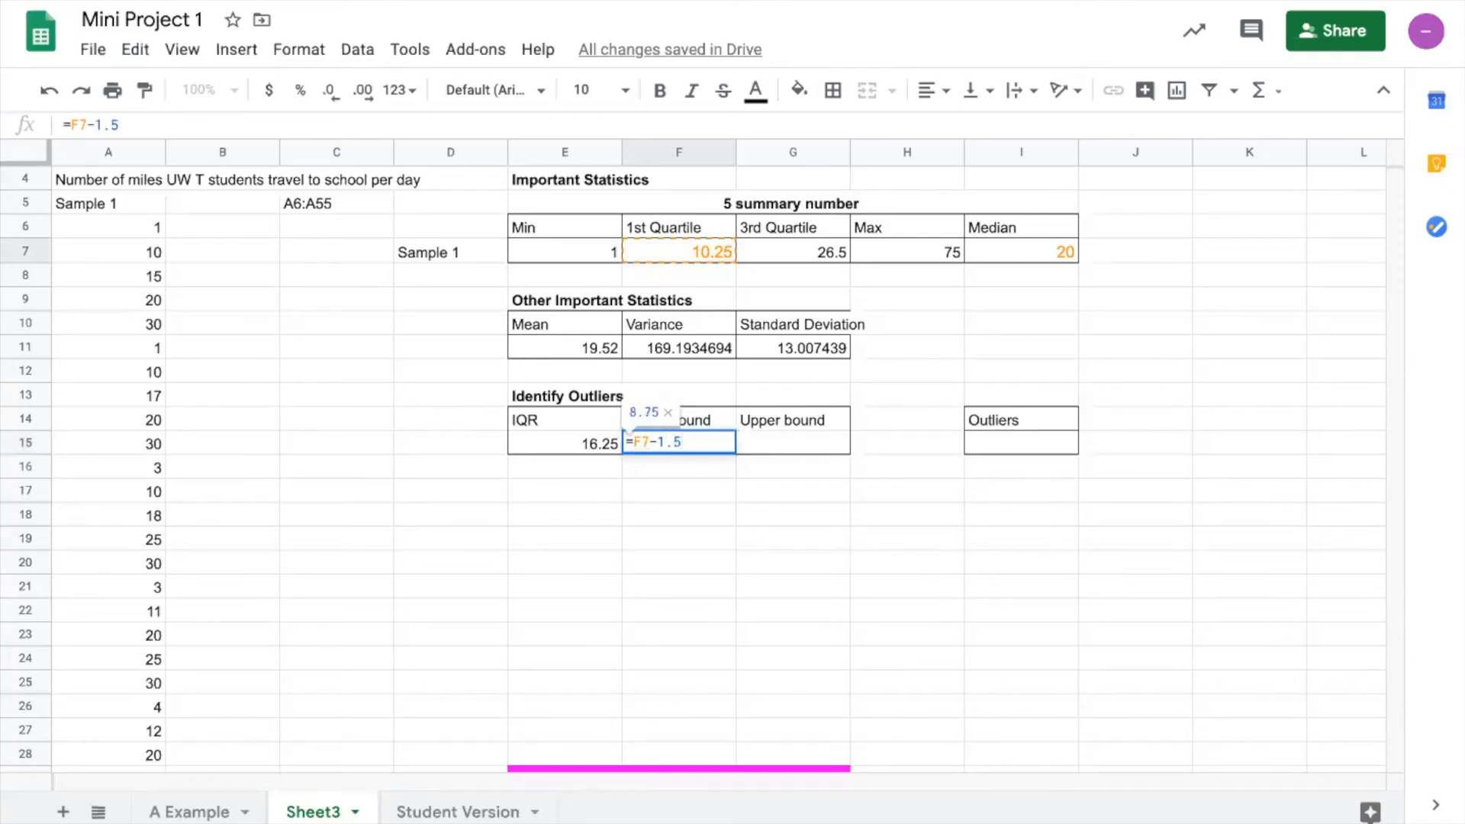
{"action": "type", "text": "*"}
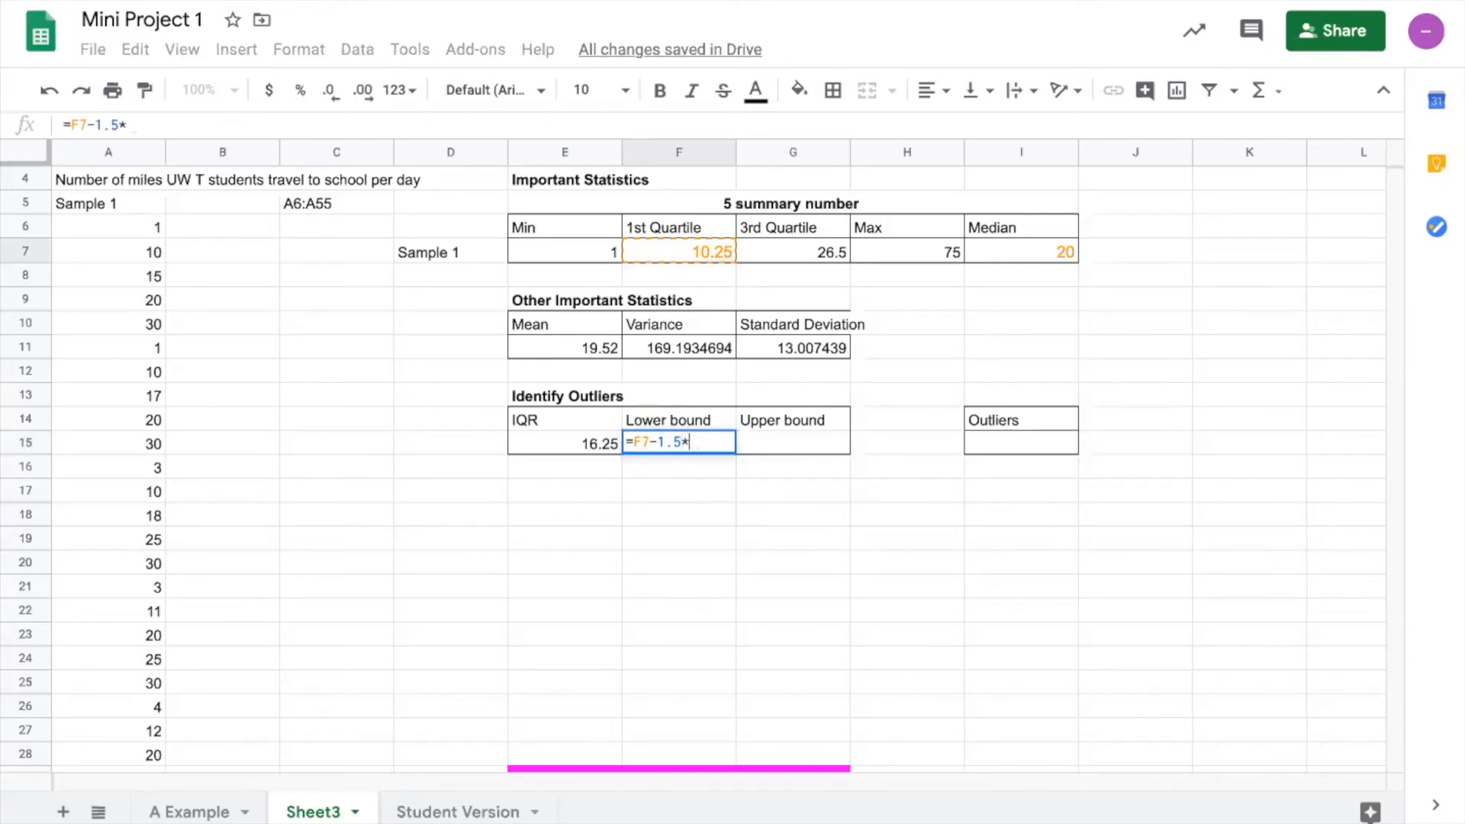
{"action": "left_click", "coordinate": [537, 438]}
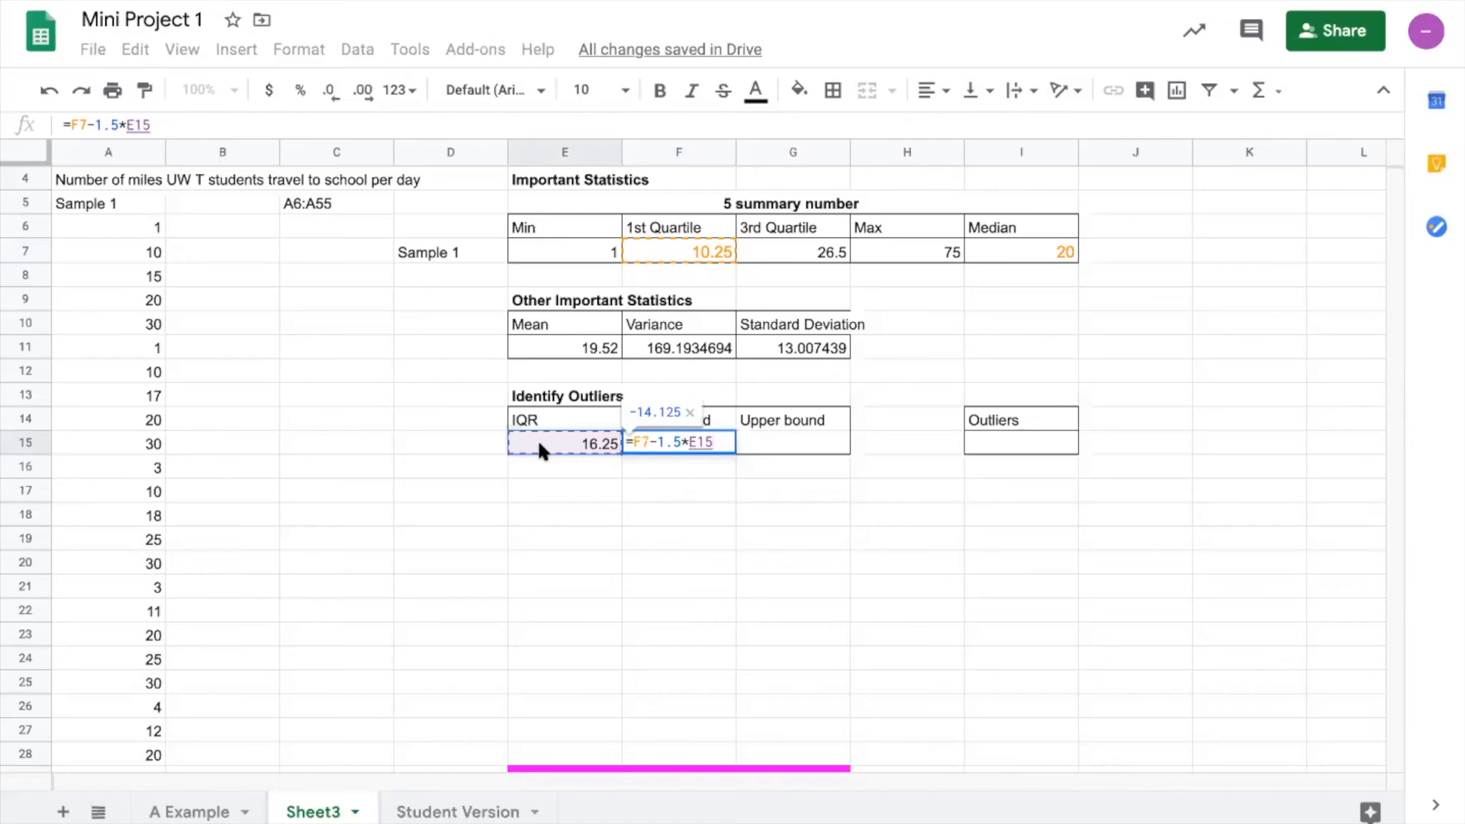
{"action": "key", "text": "Return"}
Step: Calculate the outlier Upper bound in G15 with the formula =G7+1.5*E15
{"action": "left_click", "coordinate": [755, 430]}
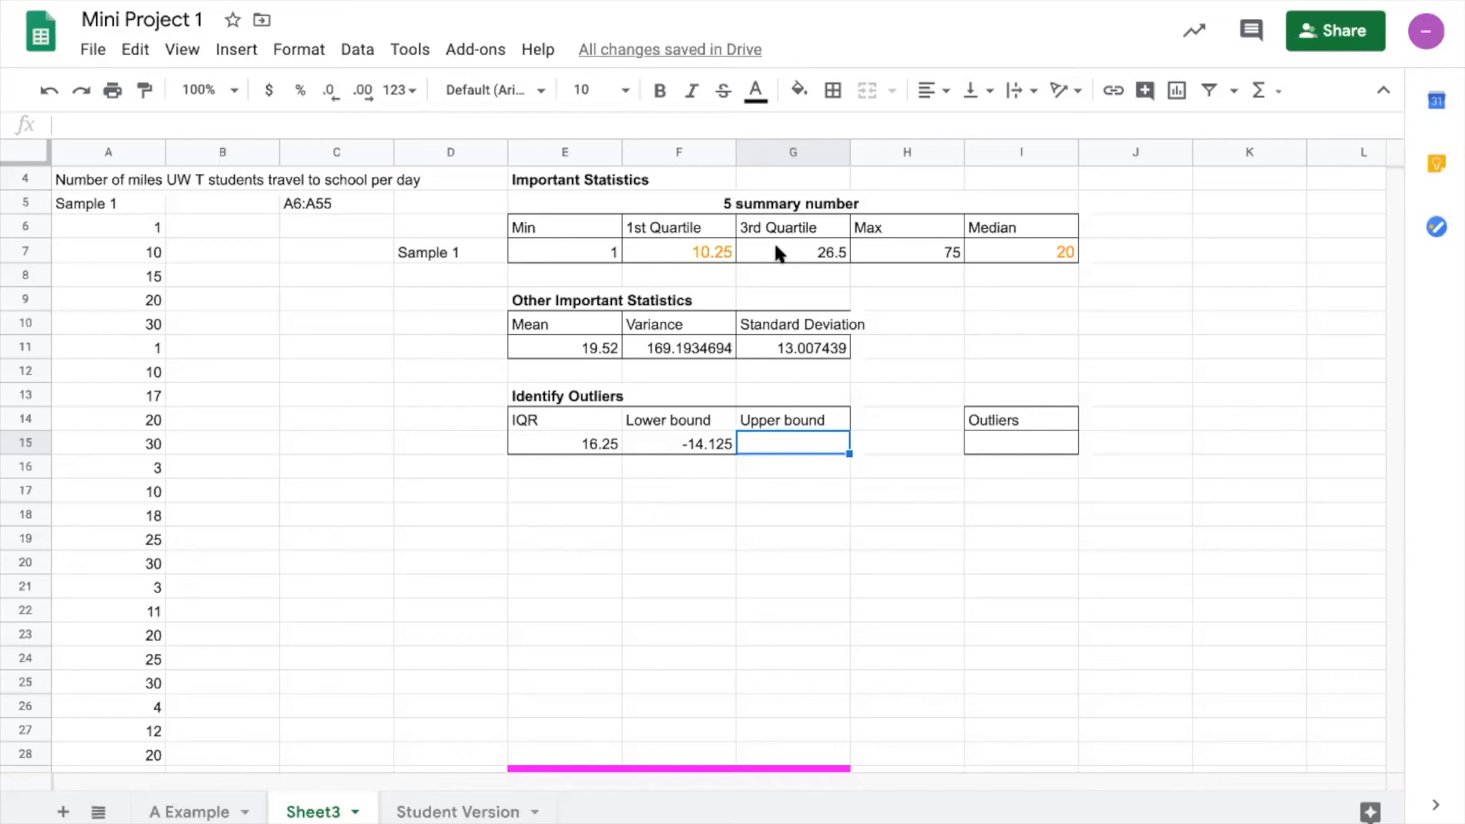
{"action": "left_click", "coordinate": [773, 244]}
{"action": "left_click", "coordinate": [762, 442]}
{"action": "type", "text": "="}
{"action": "left_click", "coordinate": [770, 253]}
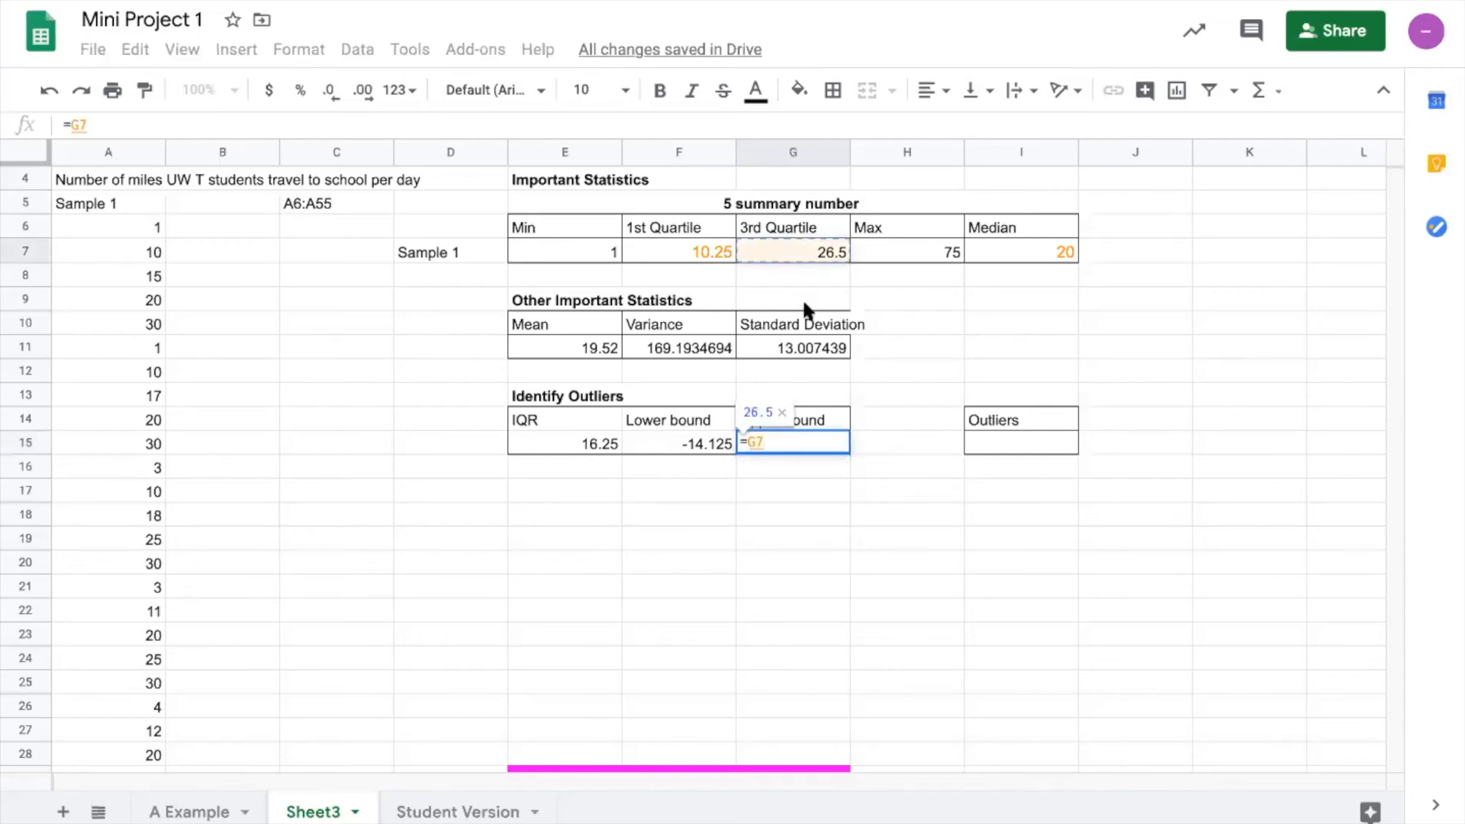
{"action": "type", "text": "+1"}
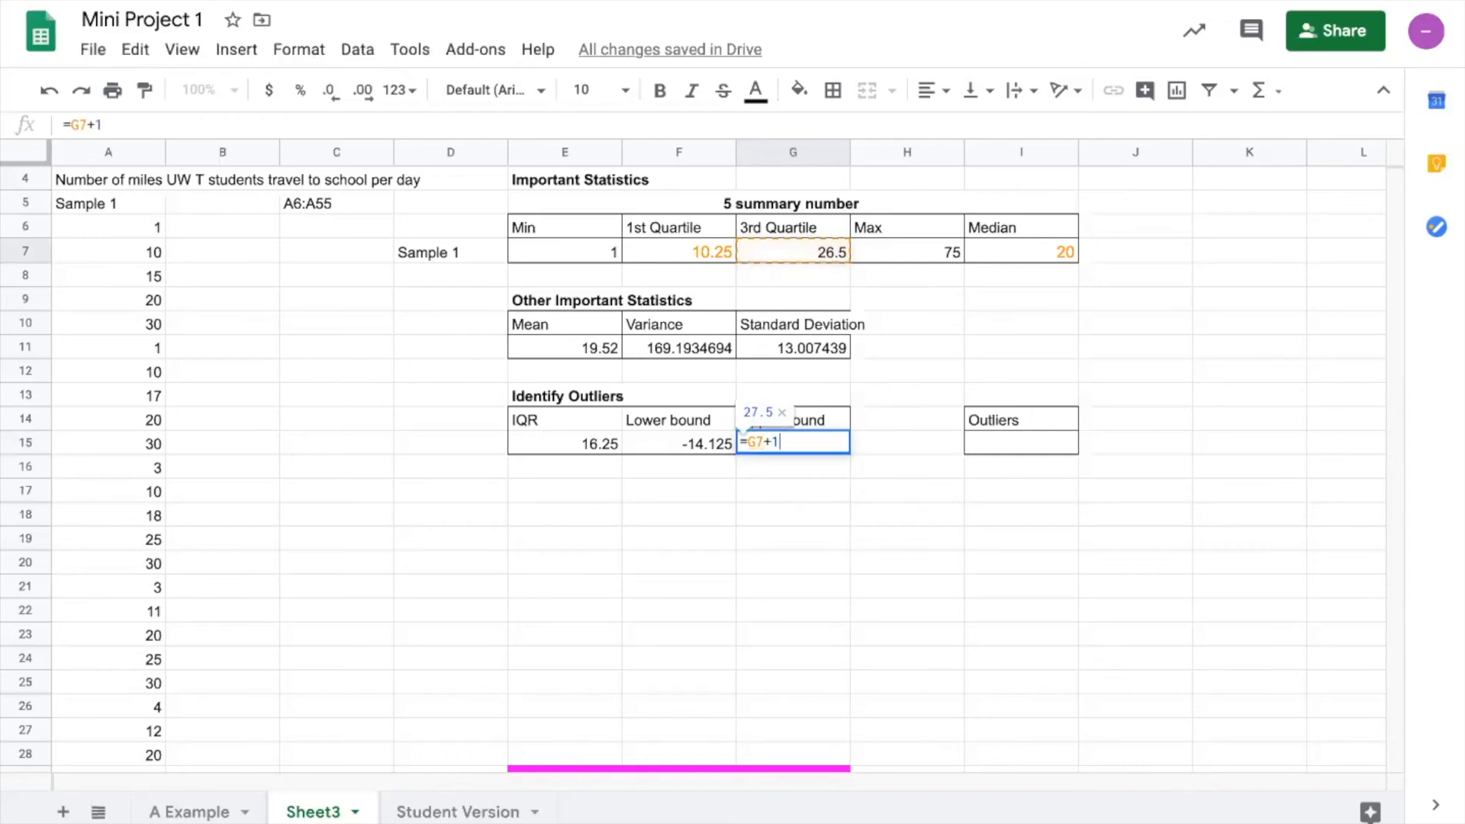
{"action": "type", "text": ".5*"}
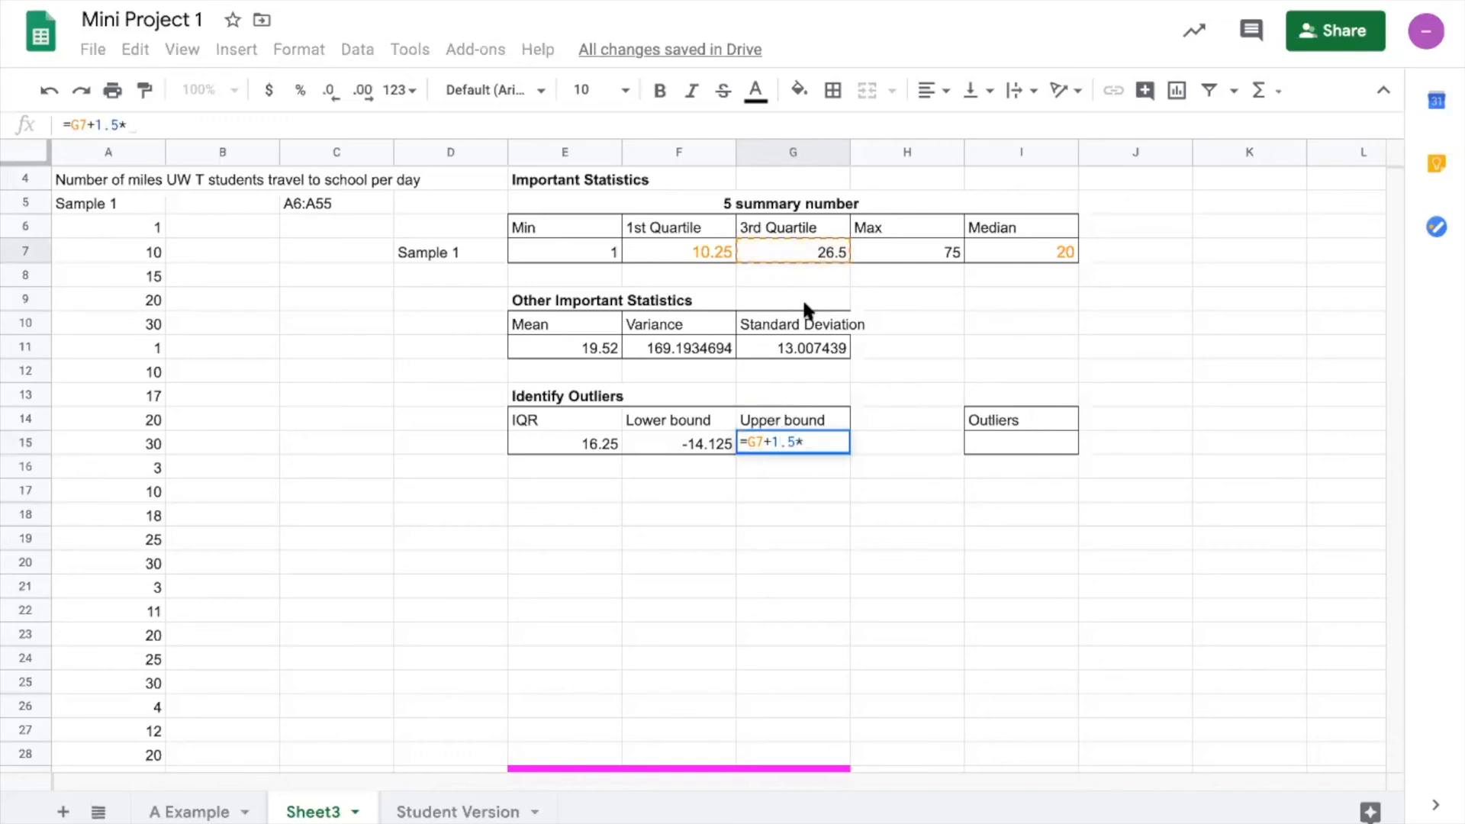
{"action": "left_click", "coordinate": [578, 444]}
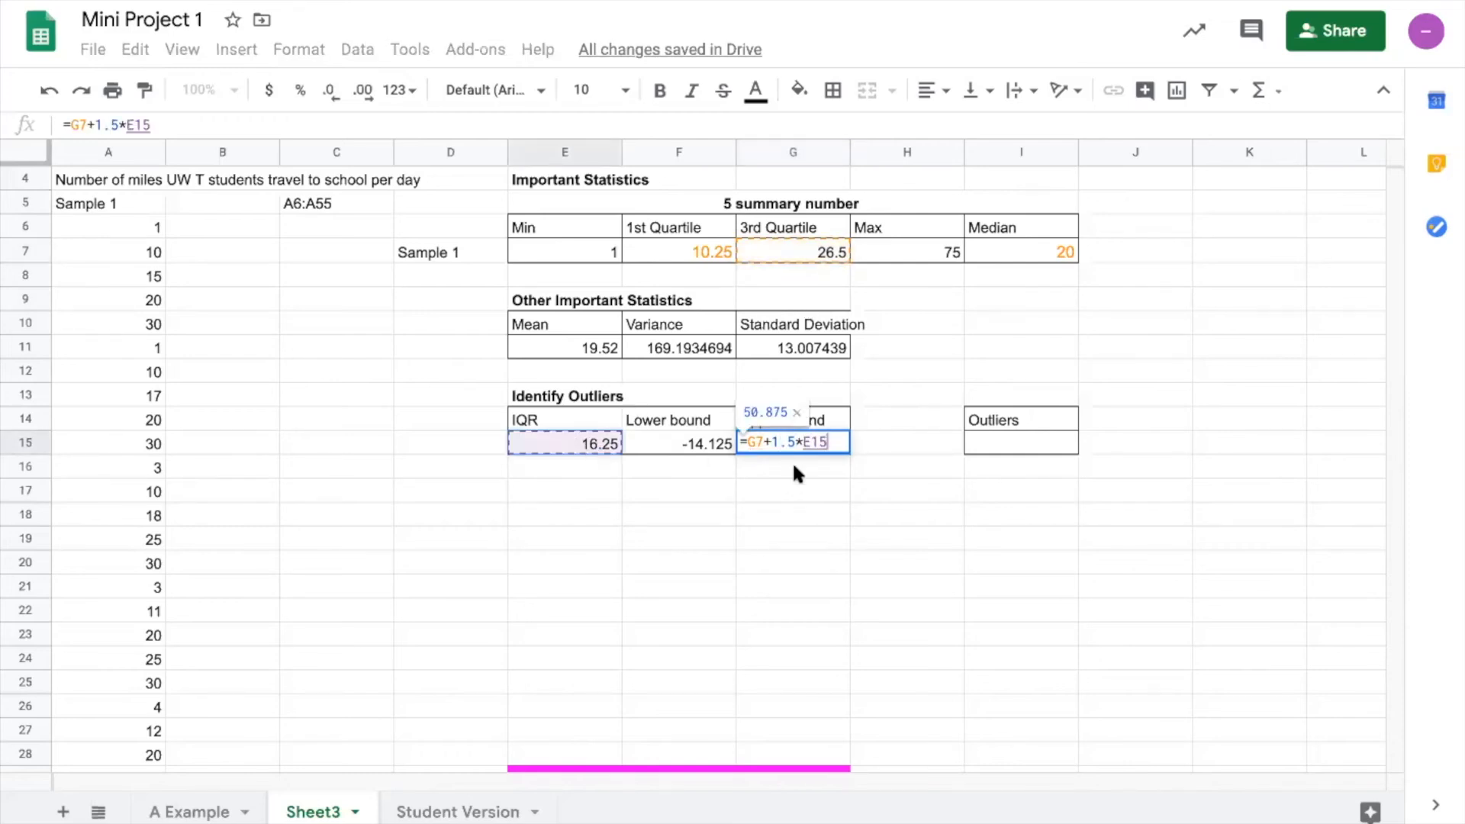
{"action": "key", "text": "Return"}
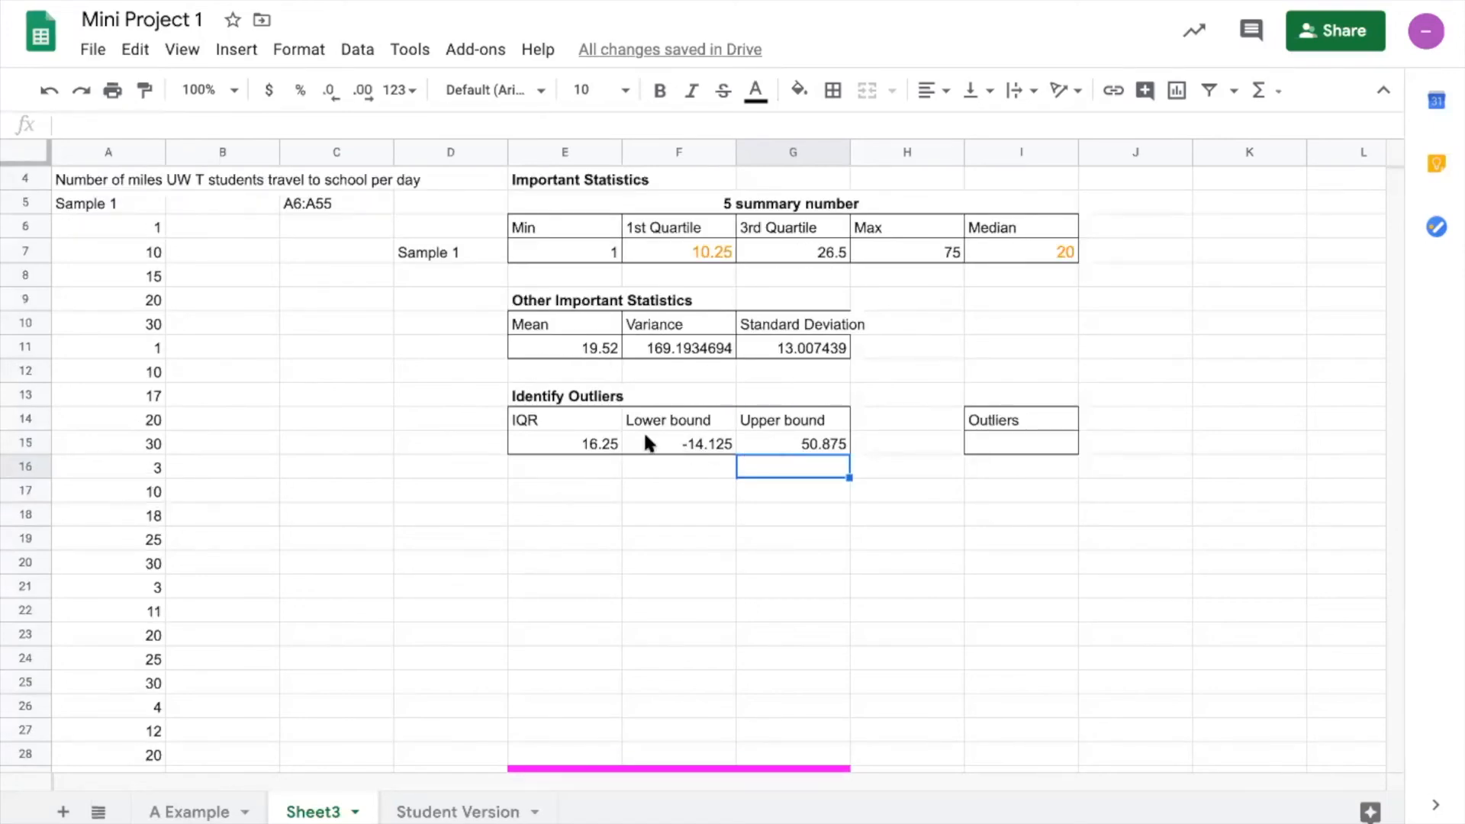
{"action": "scroll", "coordinate": [117, 488], "scroll_direction": "down", "scroll_amount": 5}
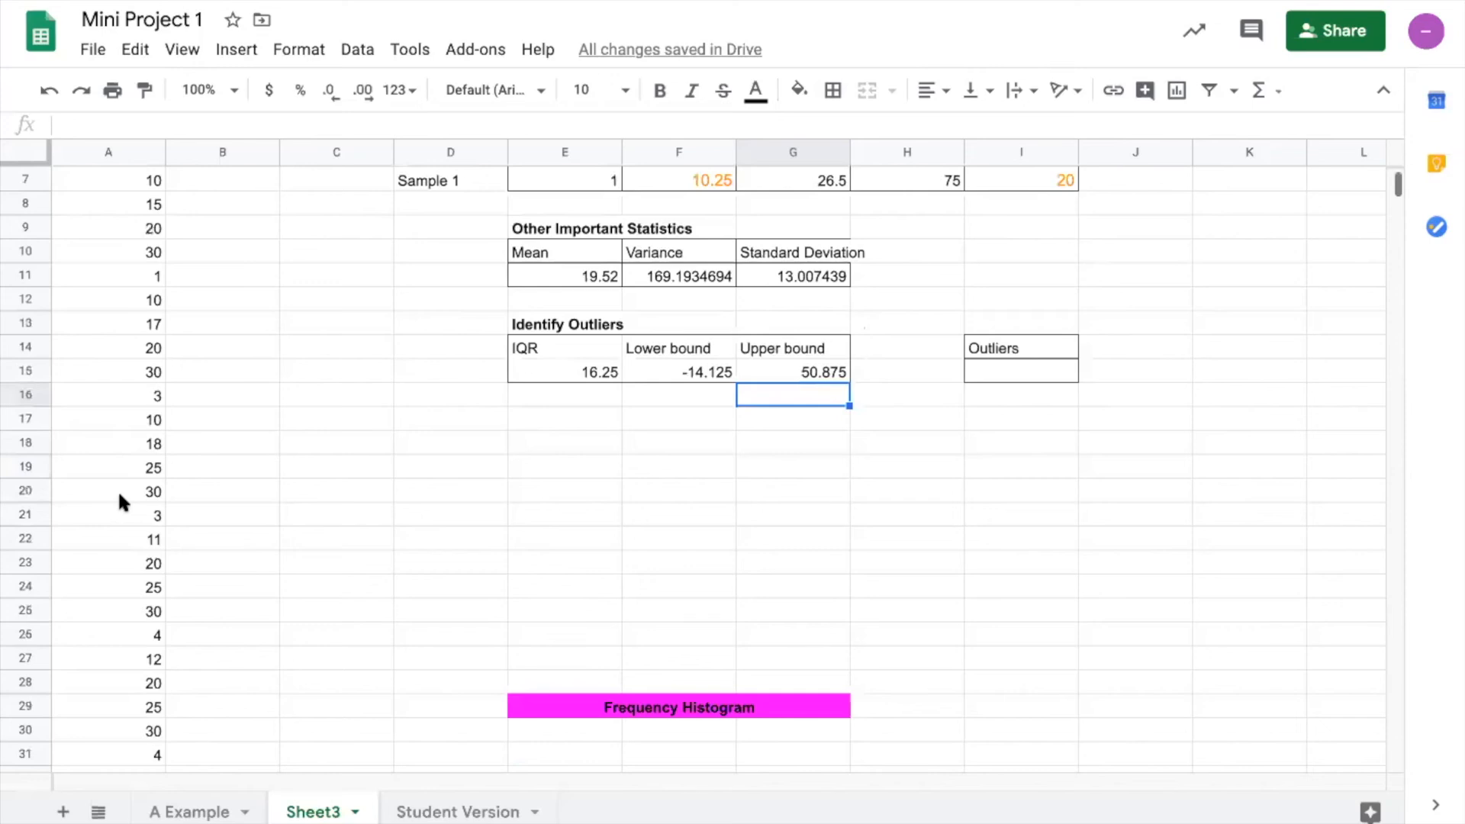
{"action": "scroll", "coordinate": [118, 488], "scroll_direction": "up", "scroll_amount": 6}
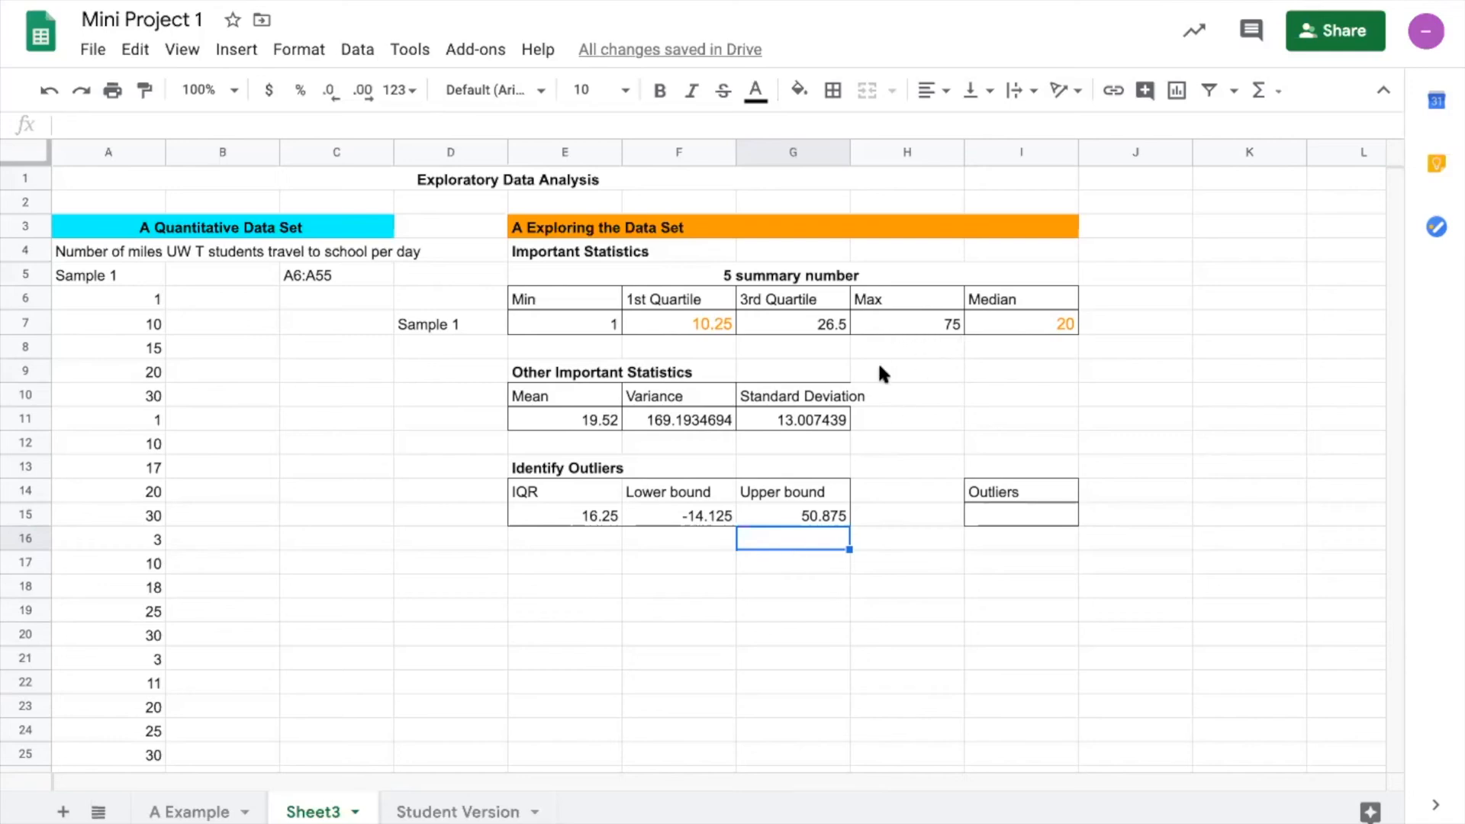
{"action": "left_click", "coordinate": [671, 515]}
{"action": "left_click", "coordinate": [745, 513]}
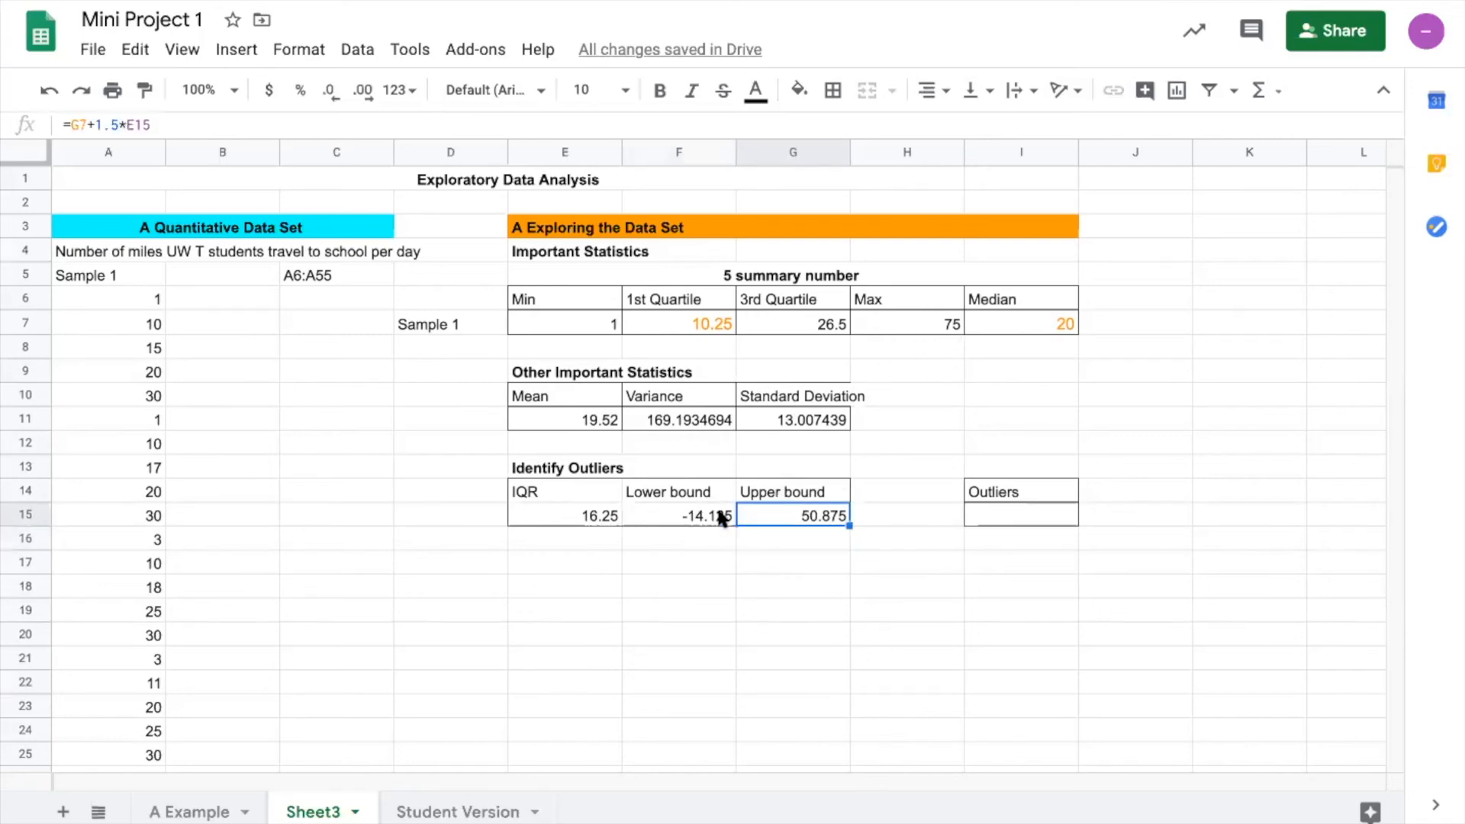
{"action": "left_click", "coordinate": [584, 515]}
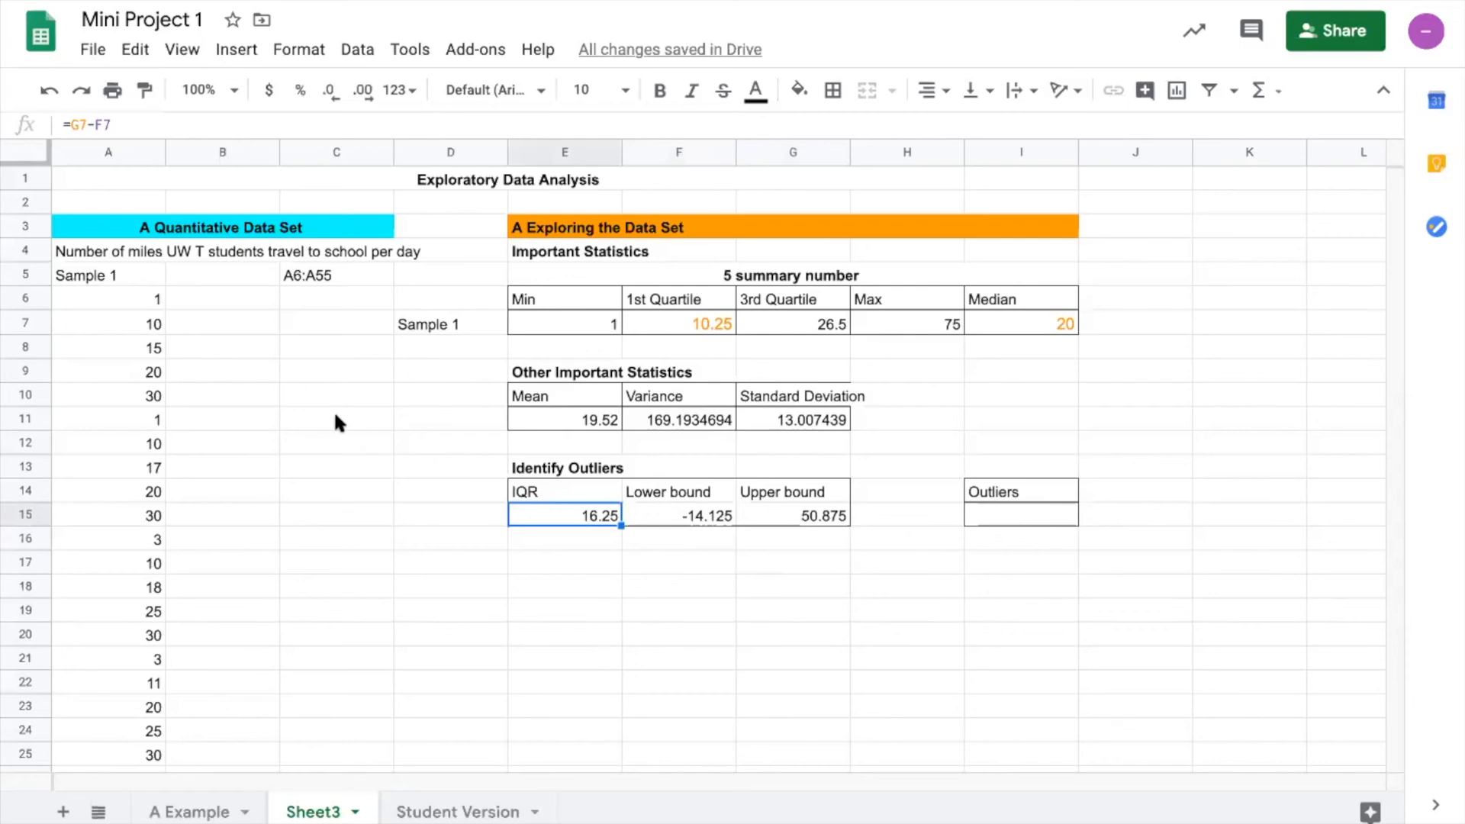
Step: Add the column header Outliers in B5, beside the Sample 1 header
{"action": "left_click", "coordinate": [205, 275]}
{"action": "type", "text": "Out"}
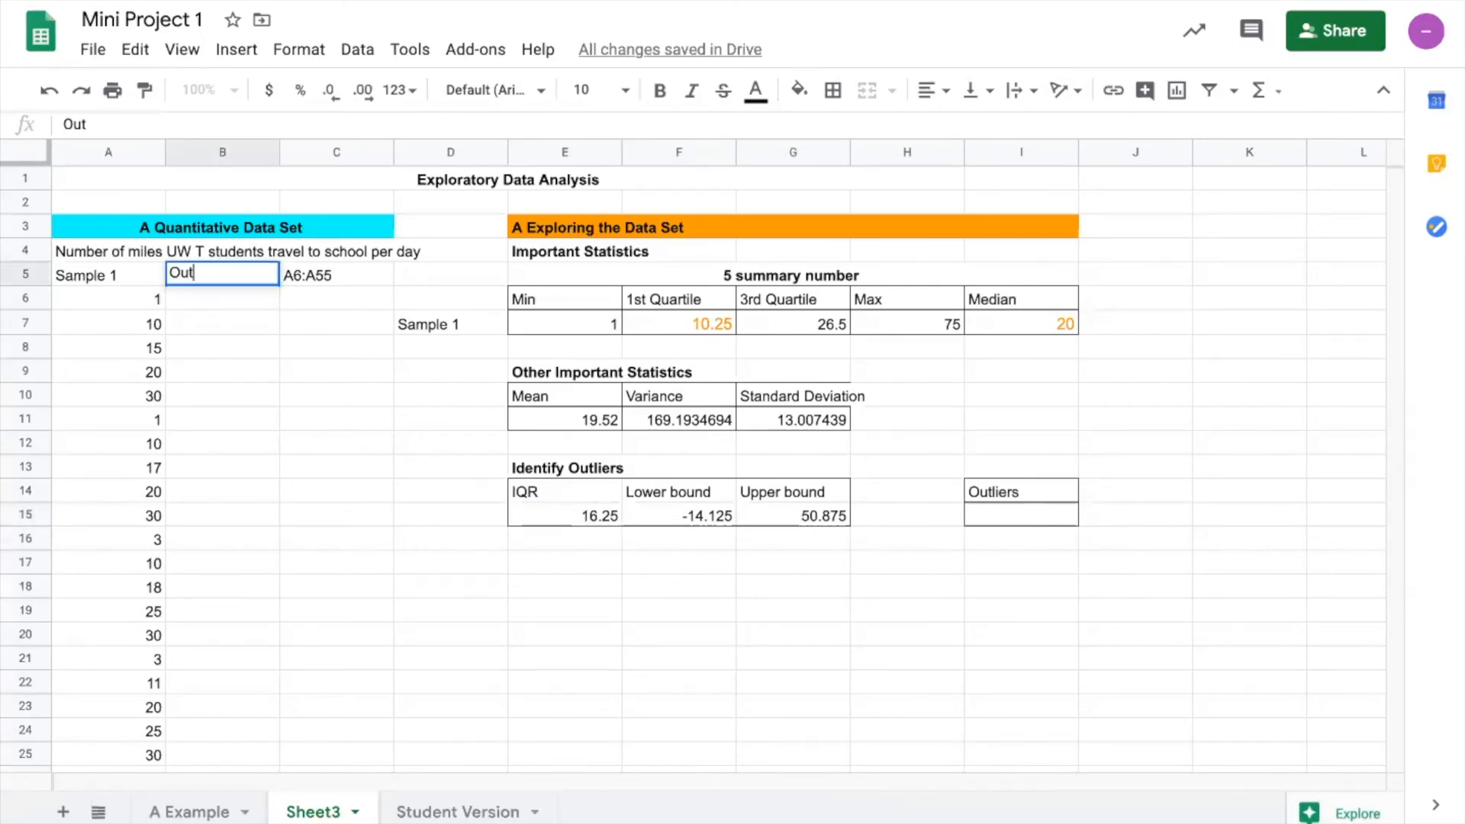
{"action": "type", "text": "liers"}
{"action": "key", "text": "Return"}
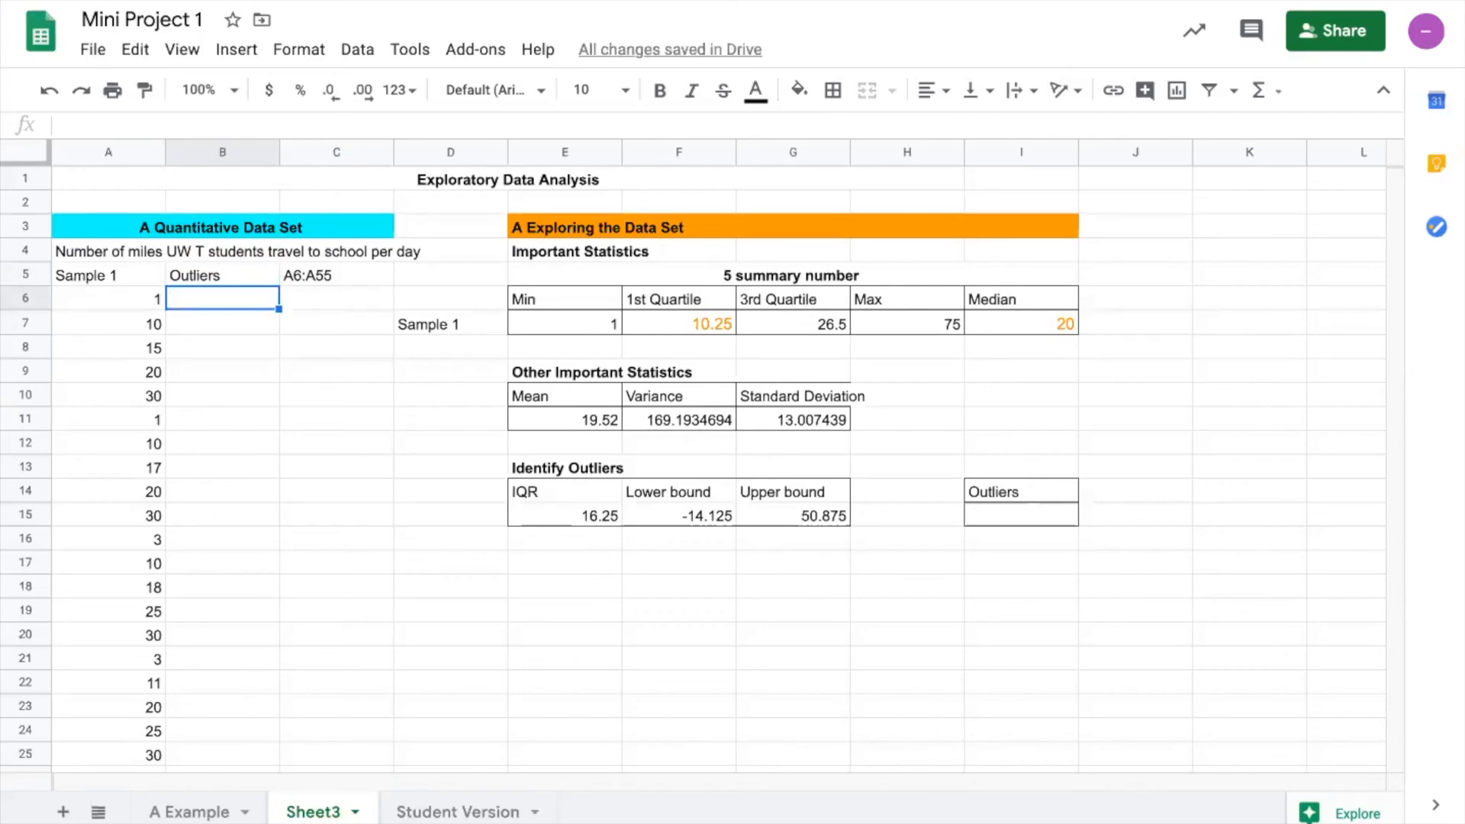
Step: Begin an outlier test in B6 with an OR formula whose first condition starts as =OR(A6<
{"action": "type", "text": "=O"}
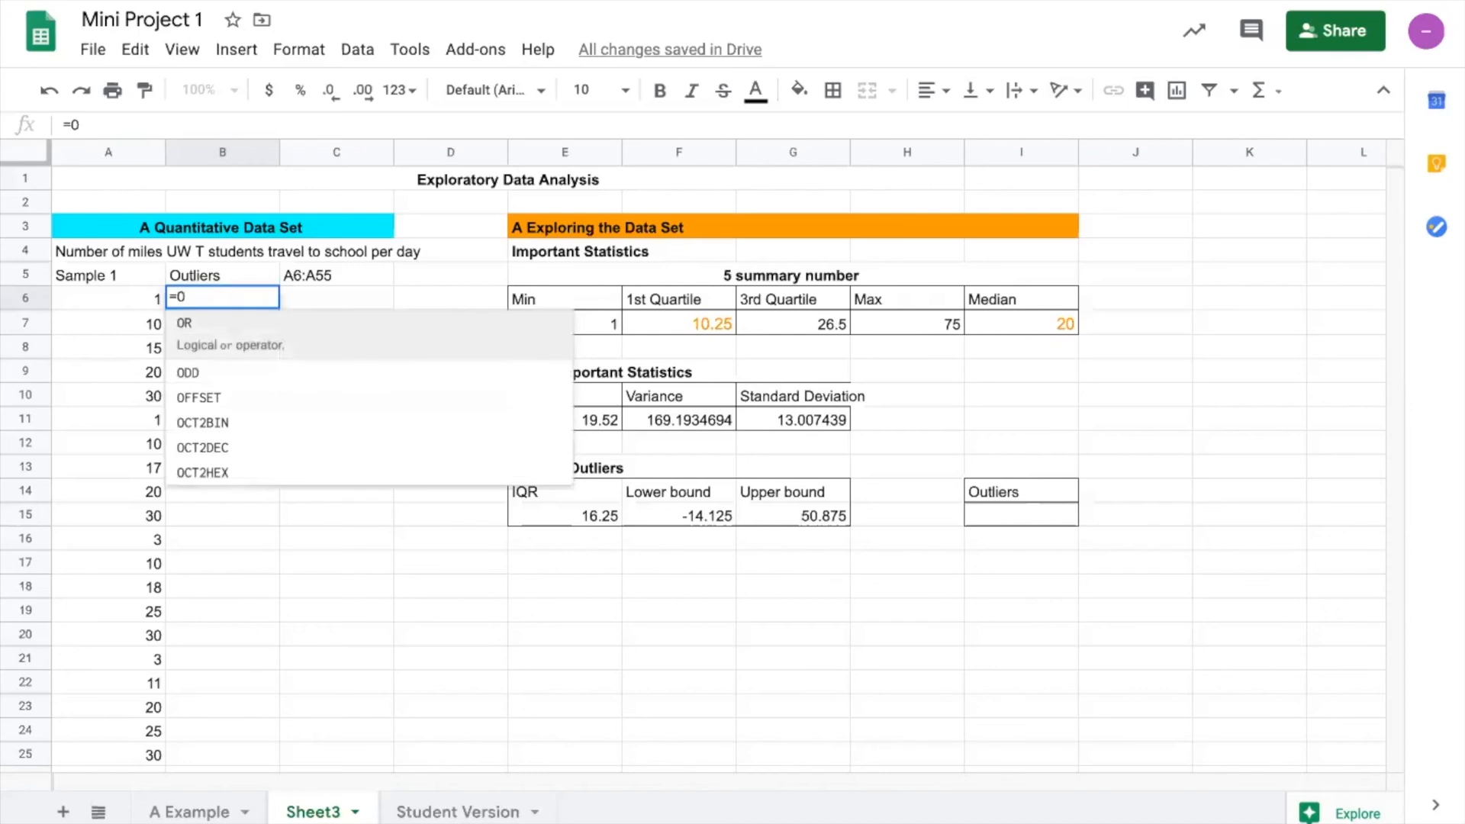
{"action": "type", "text": "R("}
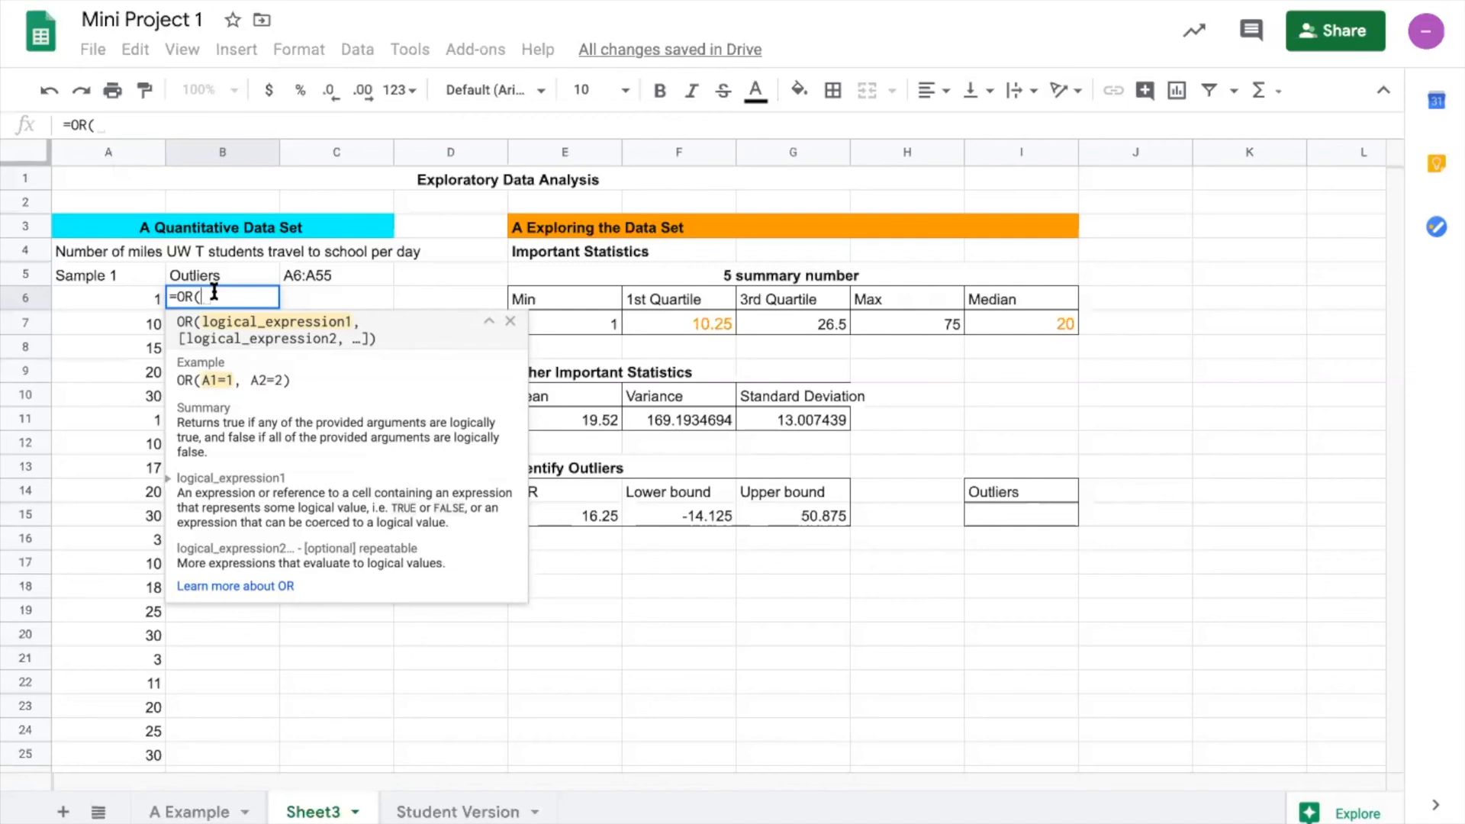
{"action": "type", "text": "A"}
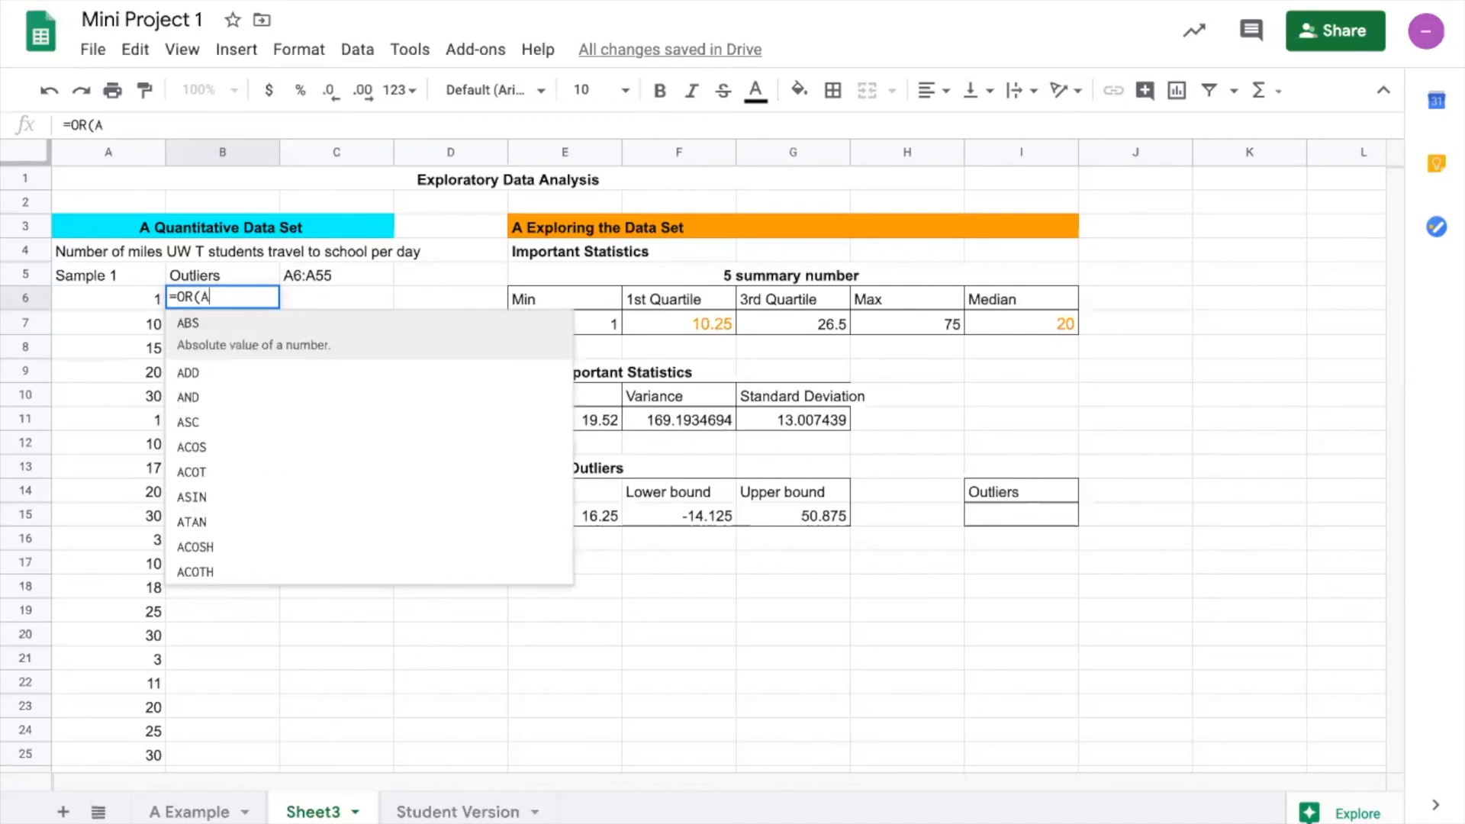
{"action": "type", "text": "6"}
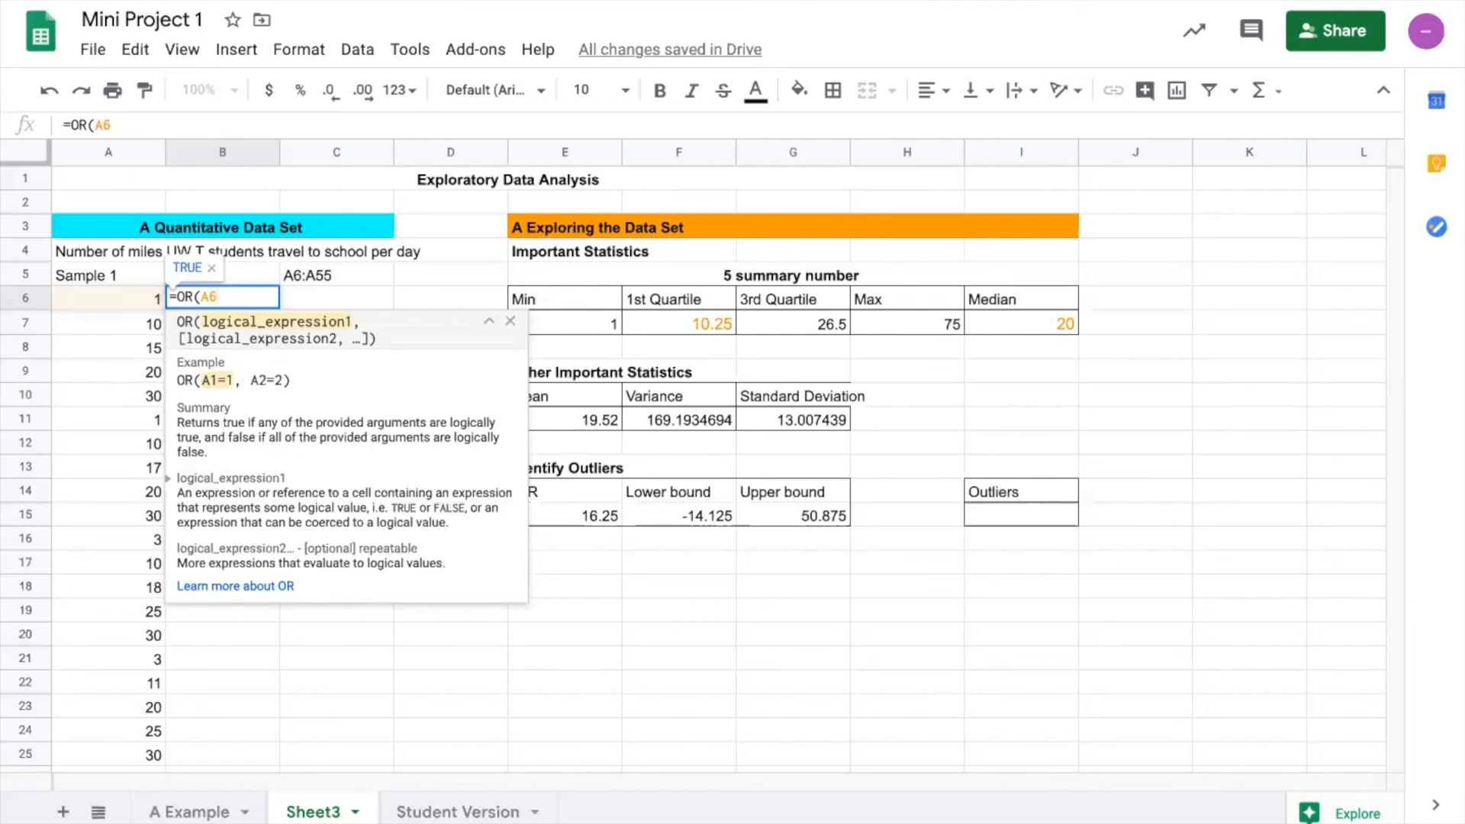
{"action": "type", "text": "<"}
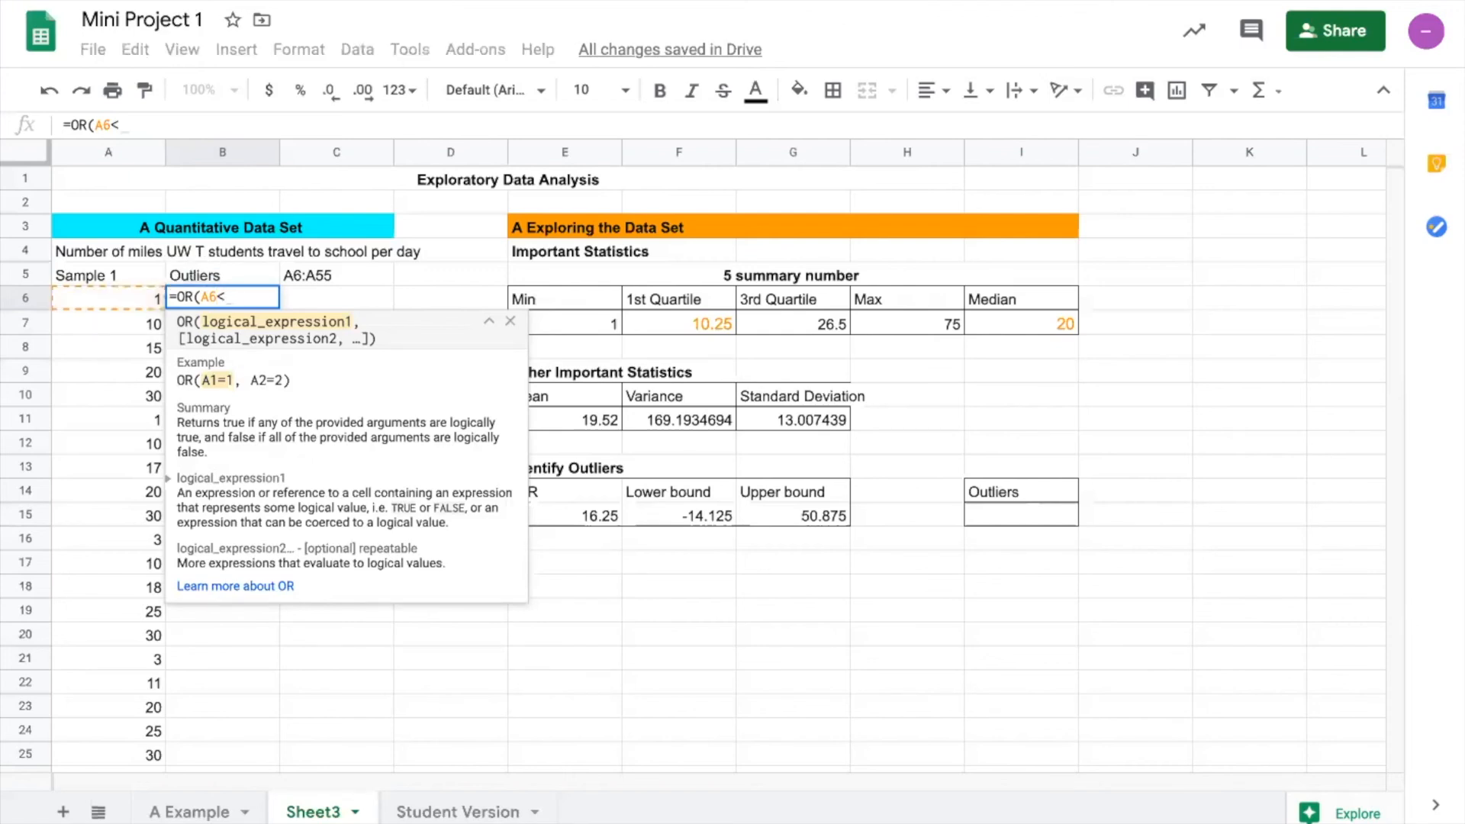
{"action": "left_click", "coordinate": [642, 511]}
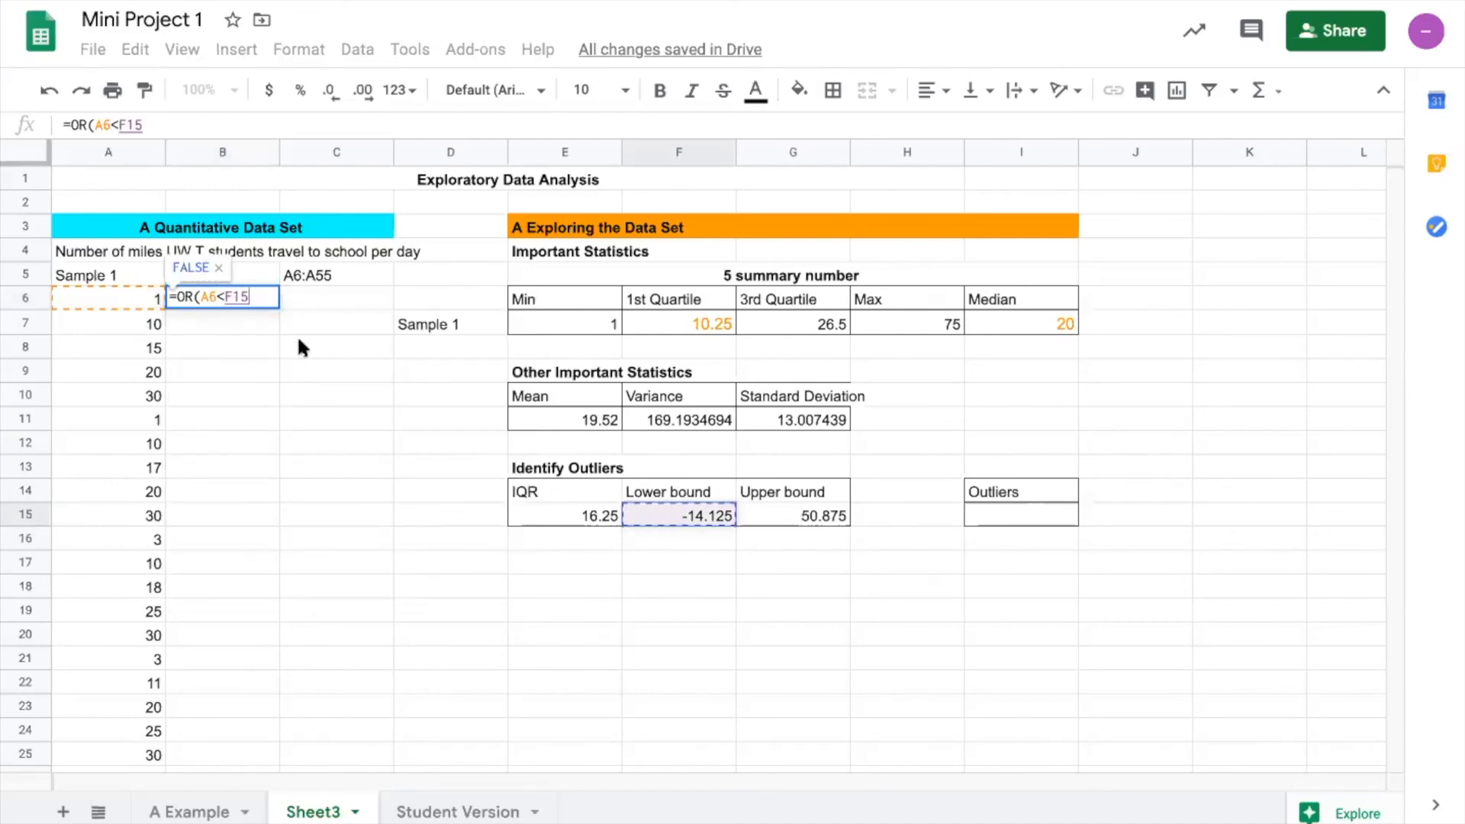
{"action": "key", "text": "BackSpace"}
{"action": "key", "text": "BackSpace"}
{"action": "key", "text": "BackSpace"}
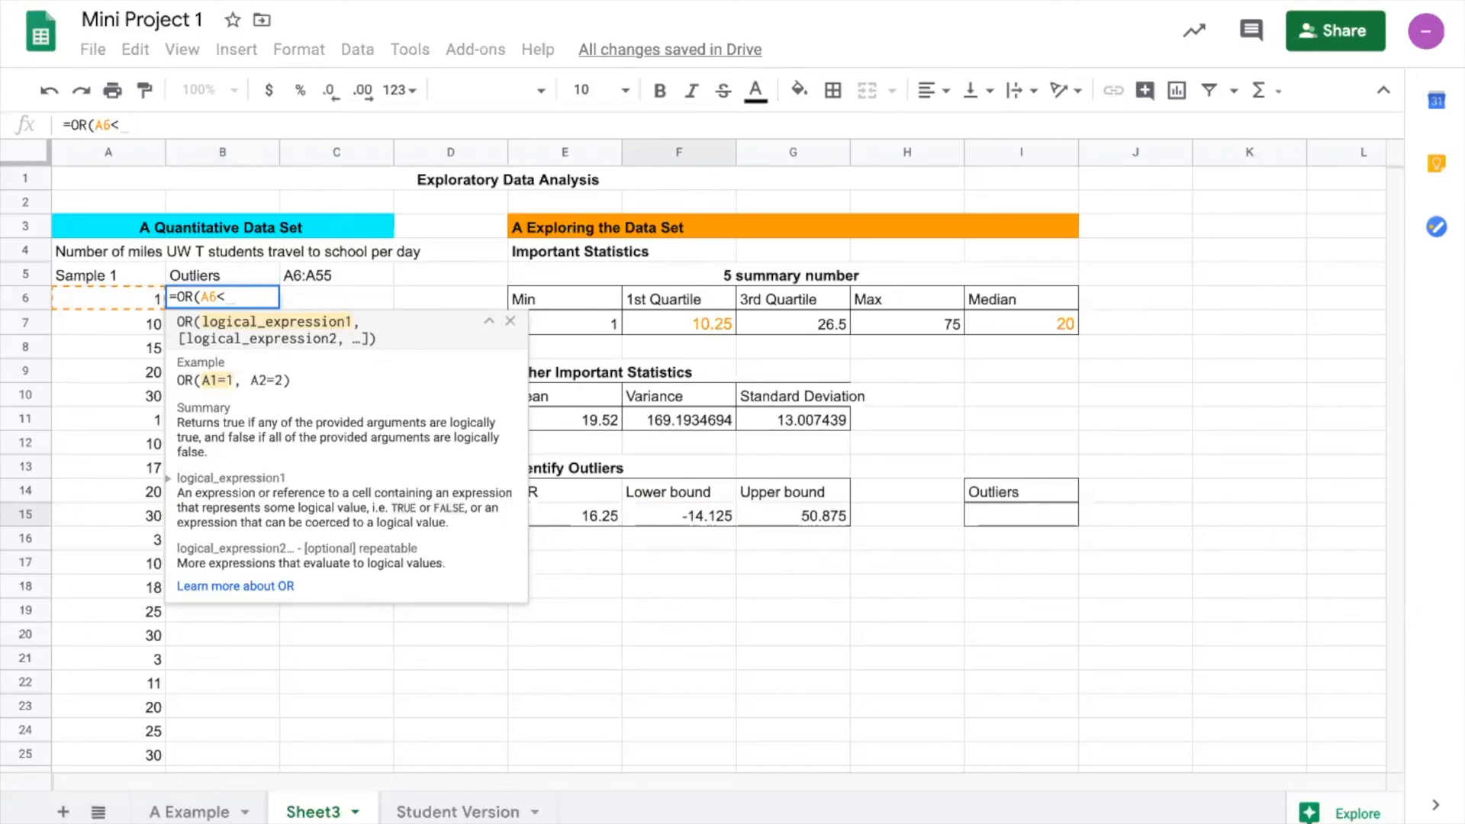
Step: Complete the B6 outlier test with the bounds as fixed numbers, giving =OR(A6<-14.125,A6>50.875)
{"action": "type", "text": "-14.125"}
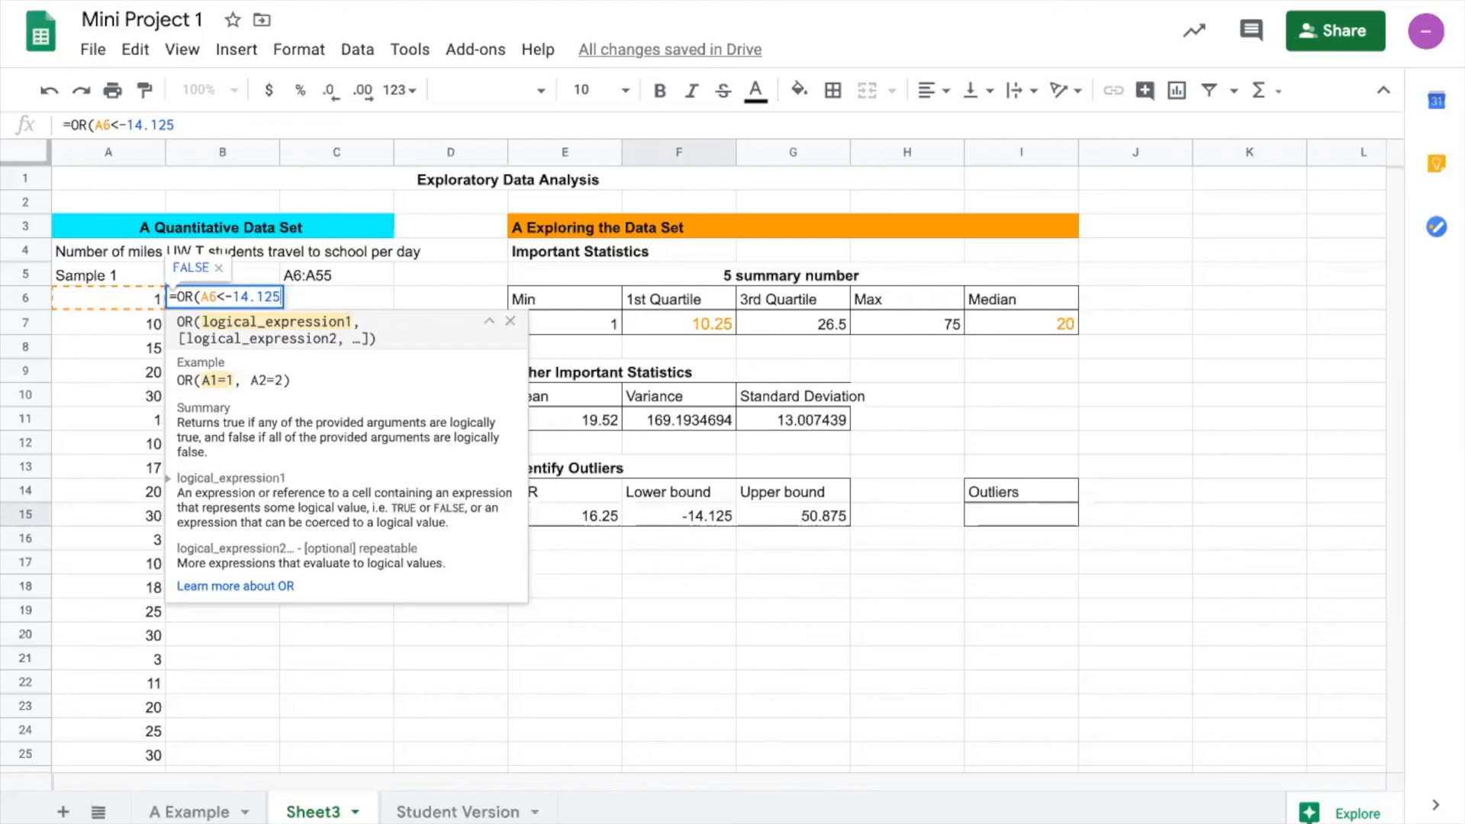
{"action": "type", "text": ", A"}
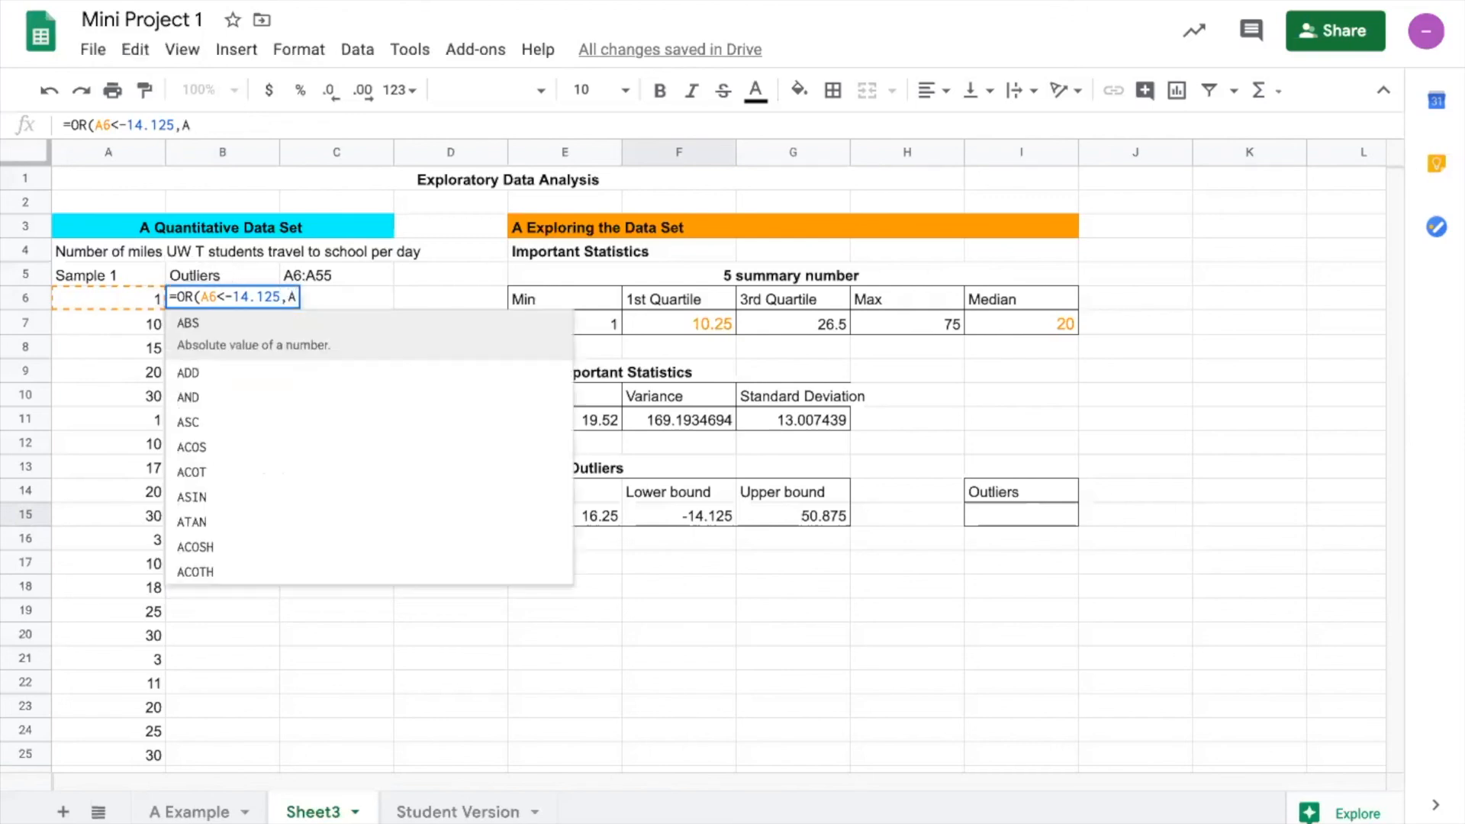
{"action": "type", "text": "6>"}
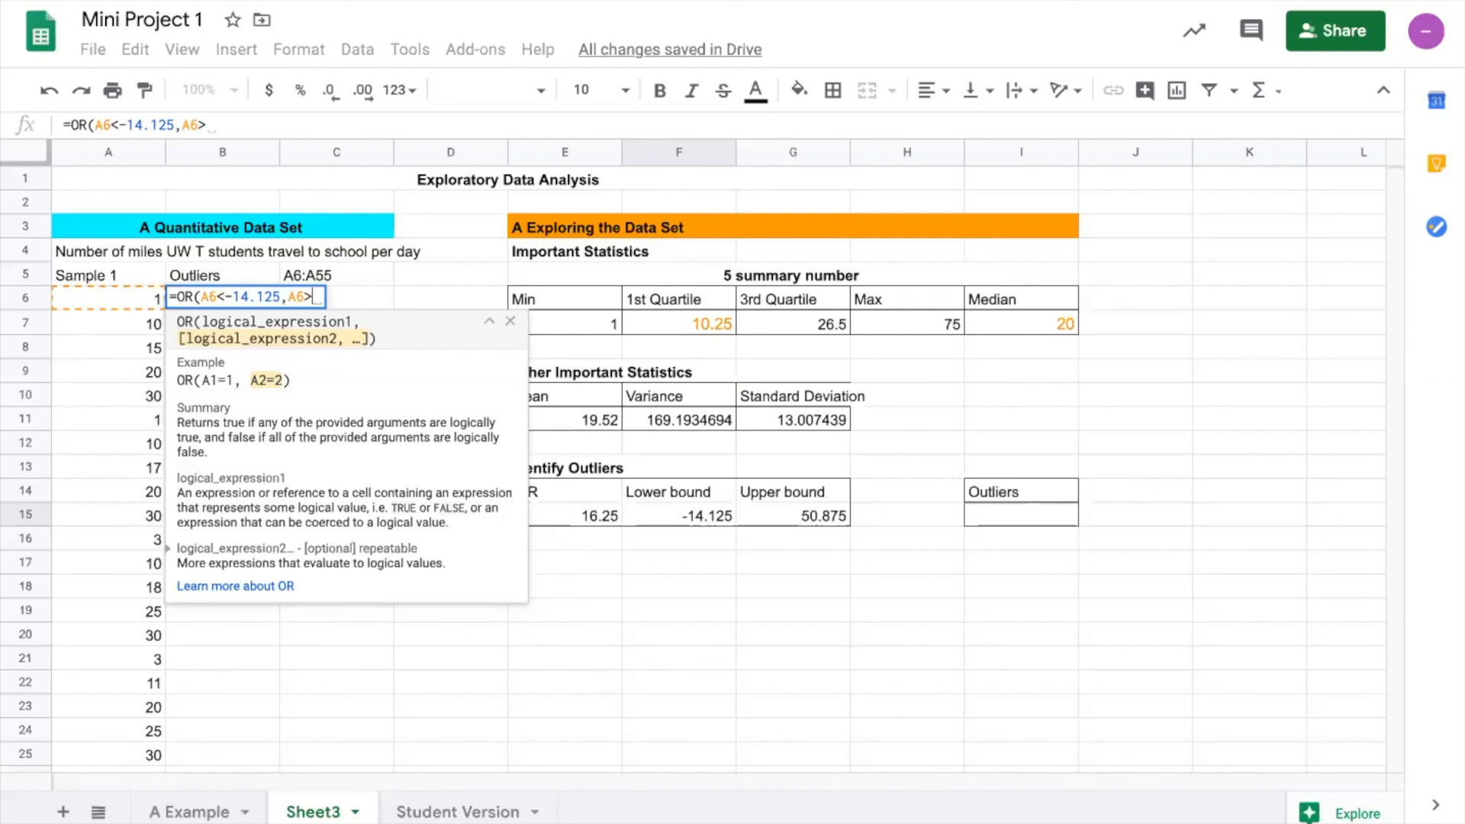
{"action": "type", "text": "50"}
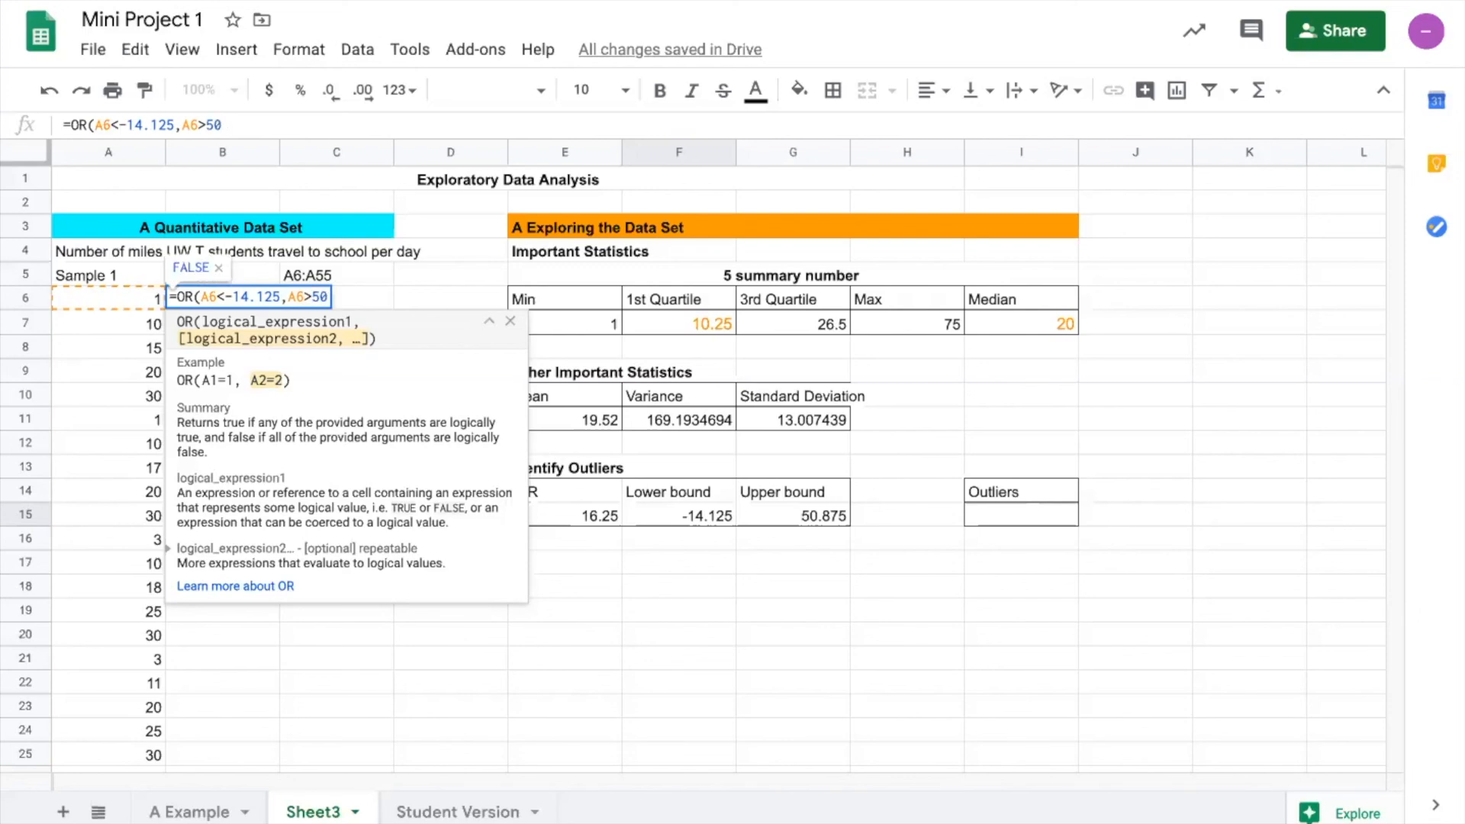
{"action": "type", "text": ".875)"}
{"action": "key", "text": "Return"}
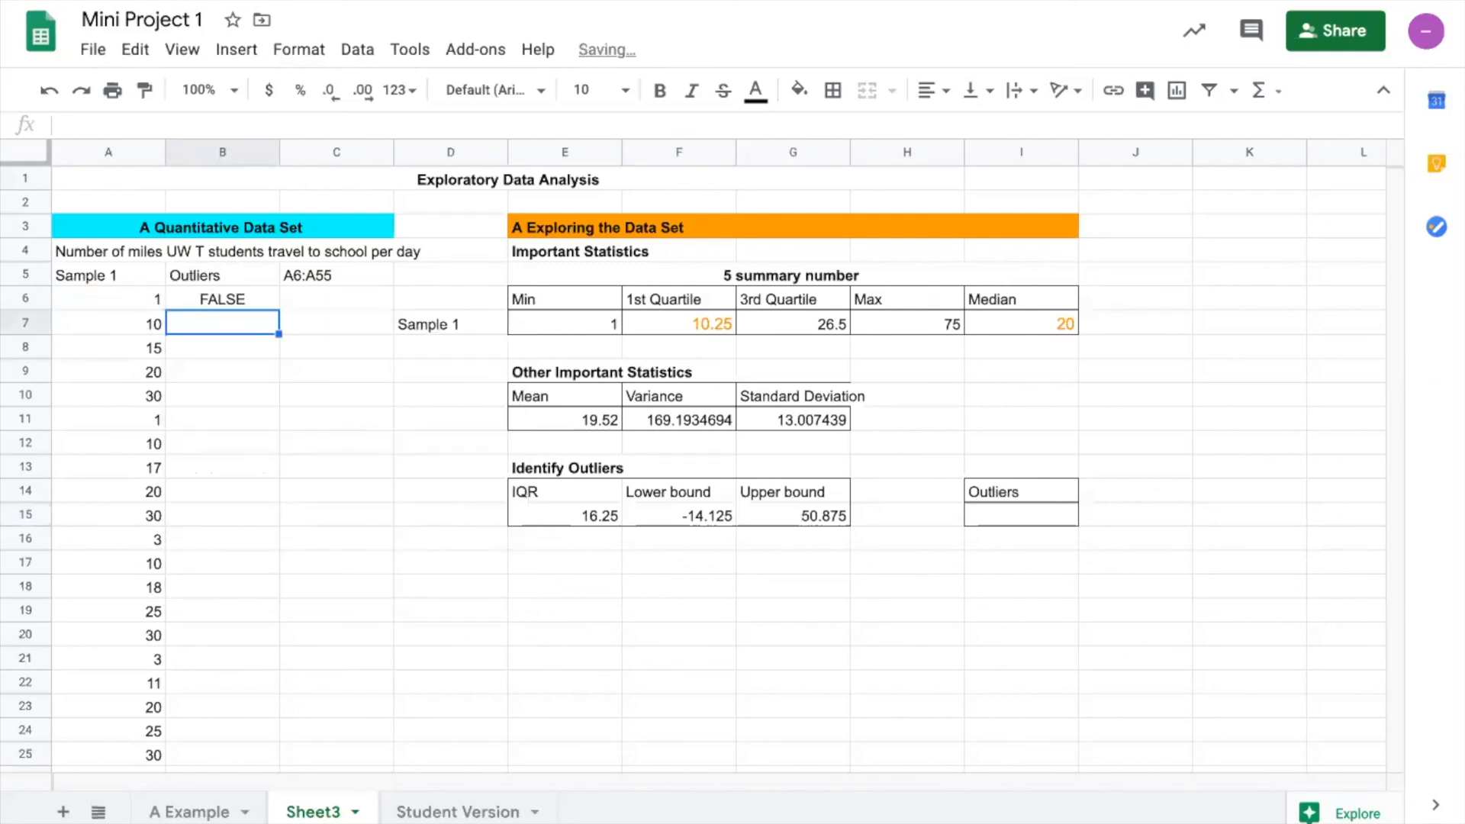
Step: Fill the B6 outlier formula down through B25 and check the copied formulas in B7 and B8
{"action": "left_click", "coordinate": [193, 298]}
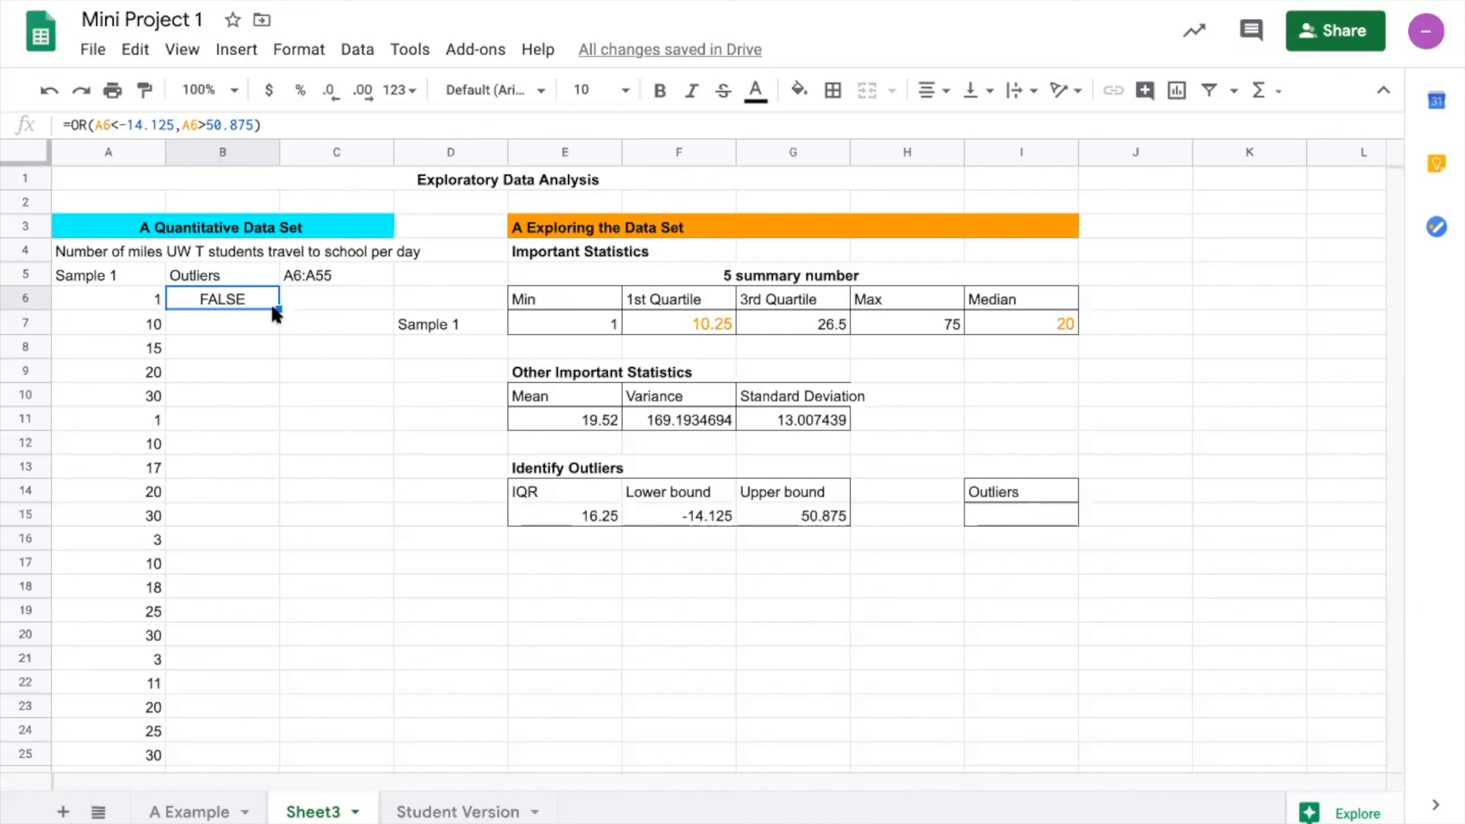
{"action": "left_click_drag", "start_coordinate": [278, 307], "coordinate": [271, 744]}
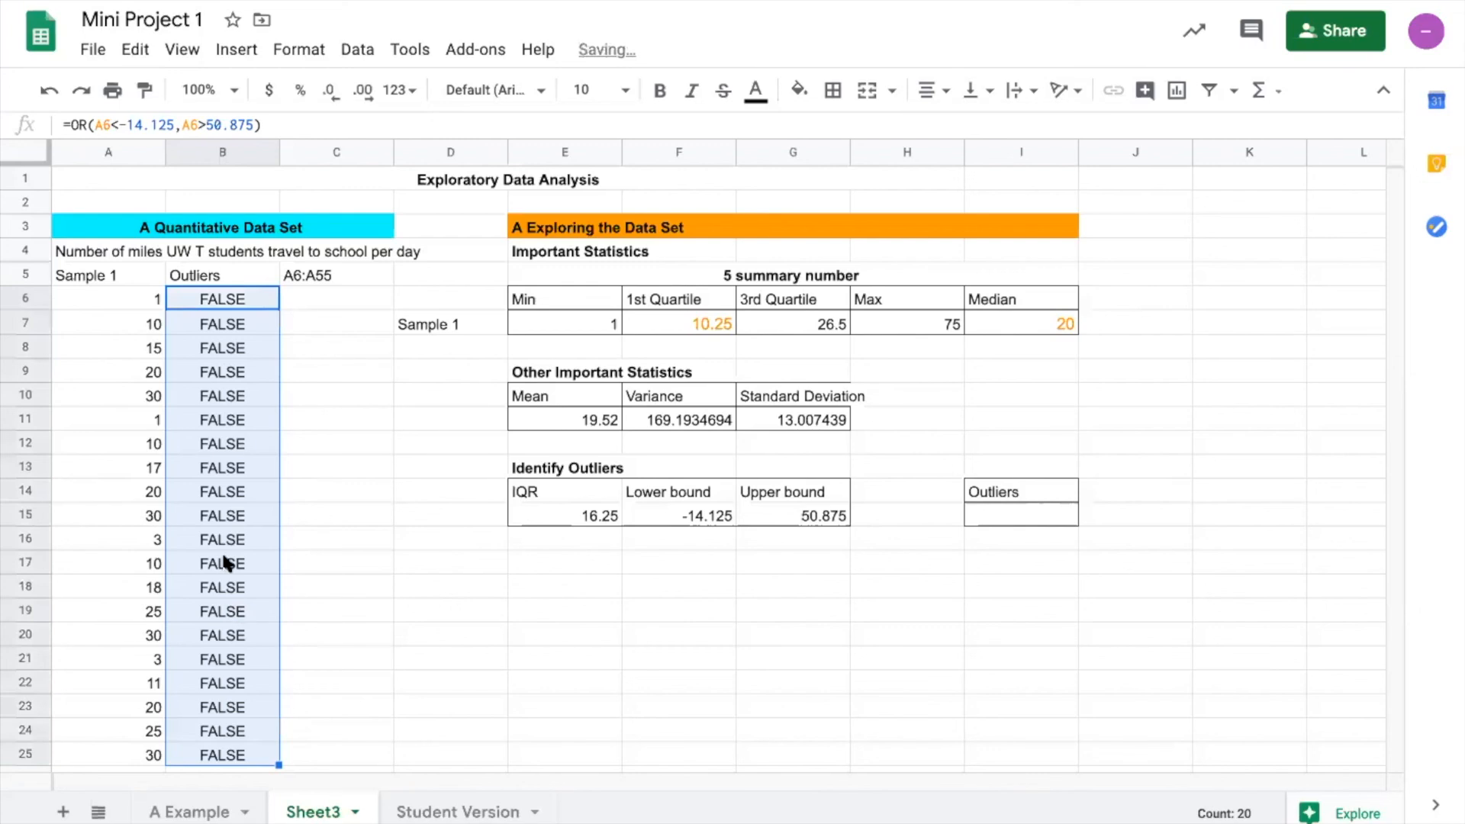
{"action": "scroll", "coordinate": [226, 563], "scroll_direction": "down", "scroll_amount": 2}
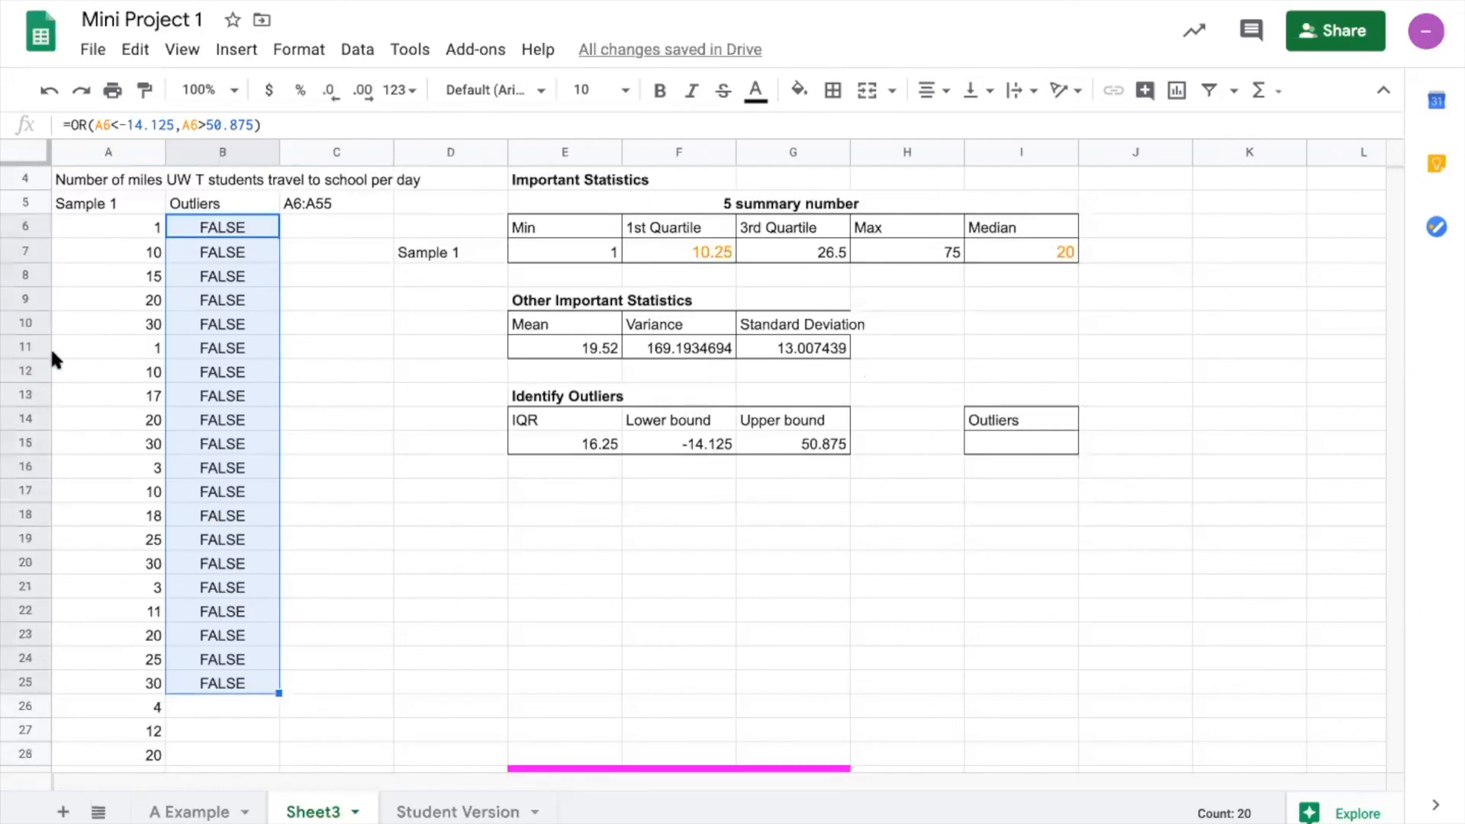
{"action": "left_click", "coordinate": [190, 246]}
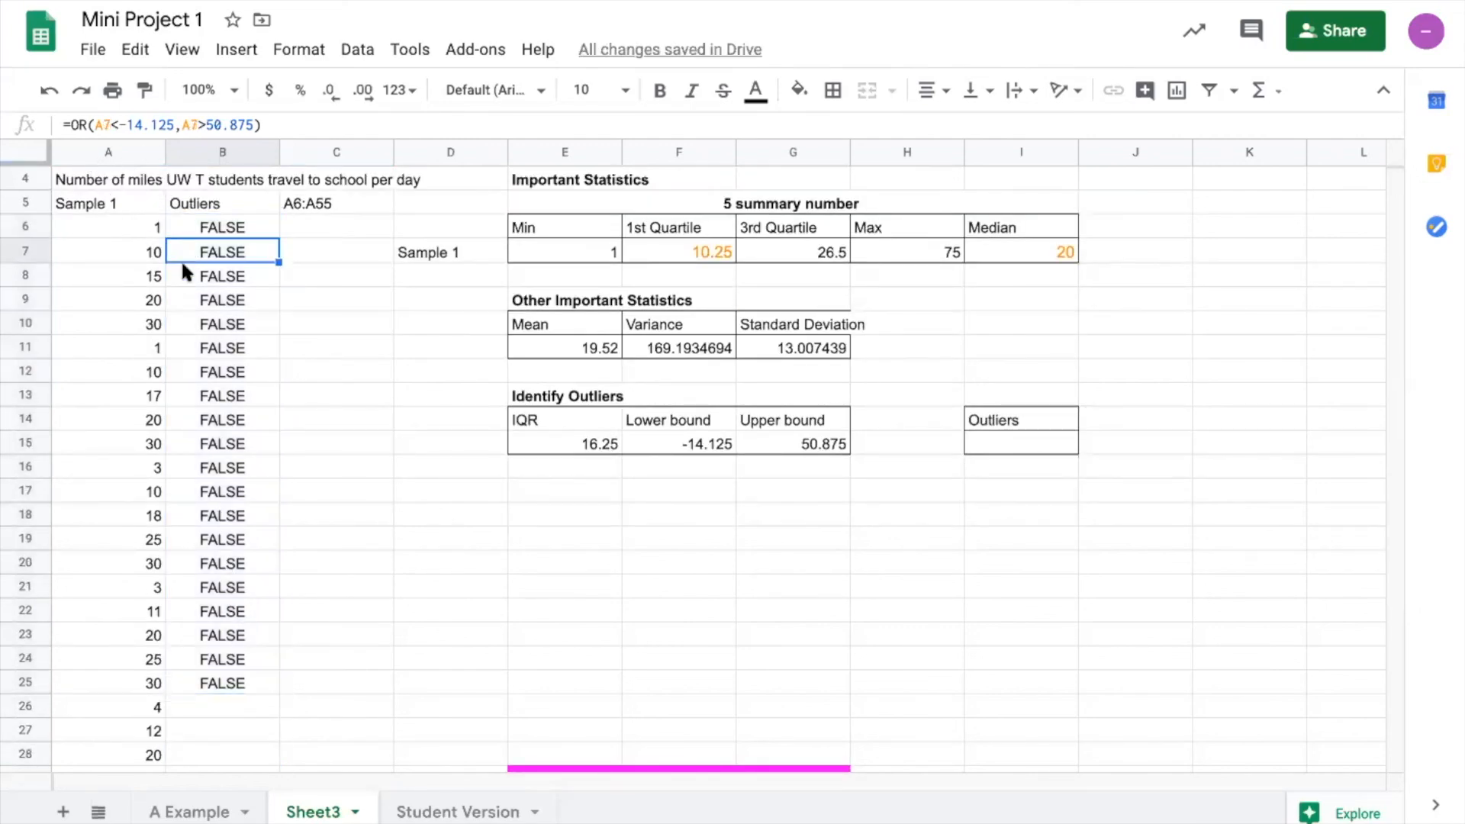
{"action": "left_click", "coordinate": [187, 279]}
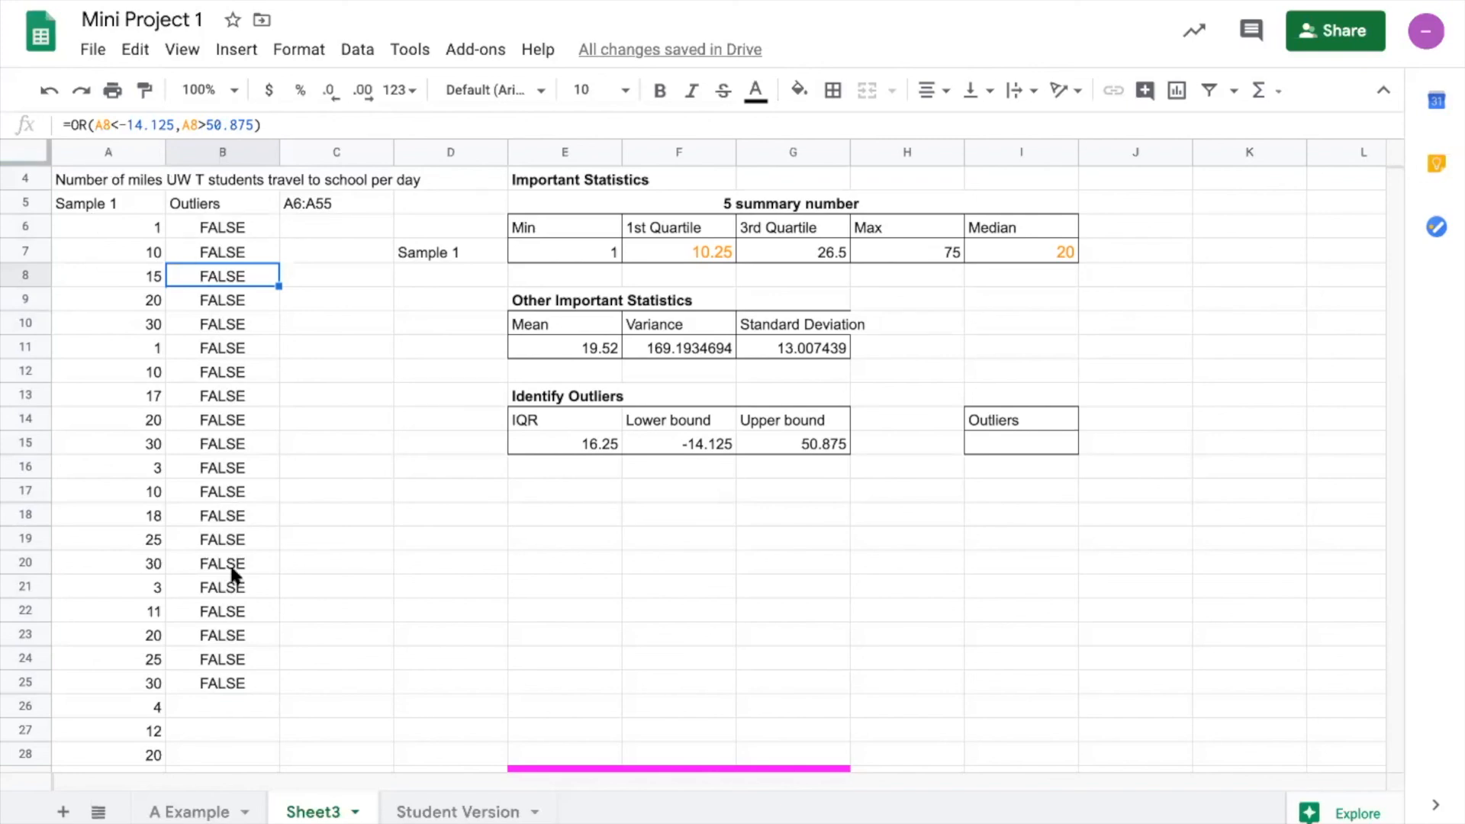
Step: Extend the outlier formula from B25 down through B32
{"action": "scroll", "coordinate": [233, 574], "scroll_direction": "down", "scroll_amount": 1}
{"action": "scroll", "coordinate": [232, 574], "scroll_direction": "down", "scroll_amount": 1}
{"action": "left_click", "coordinate": [240, 581]}
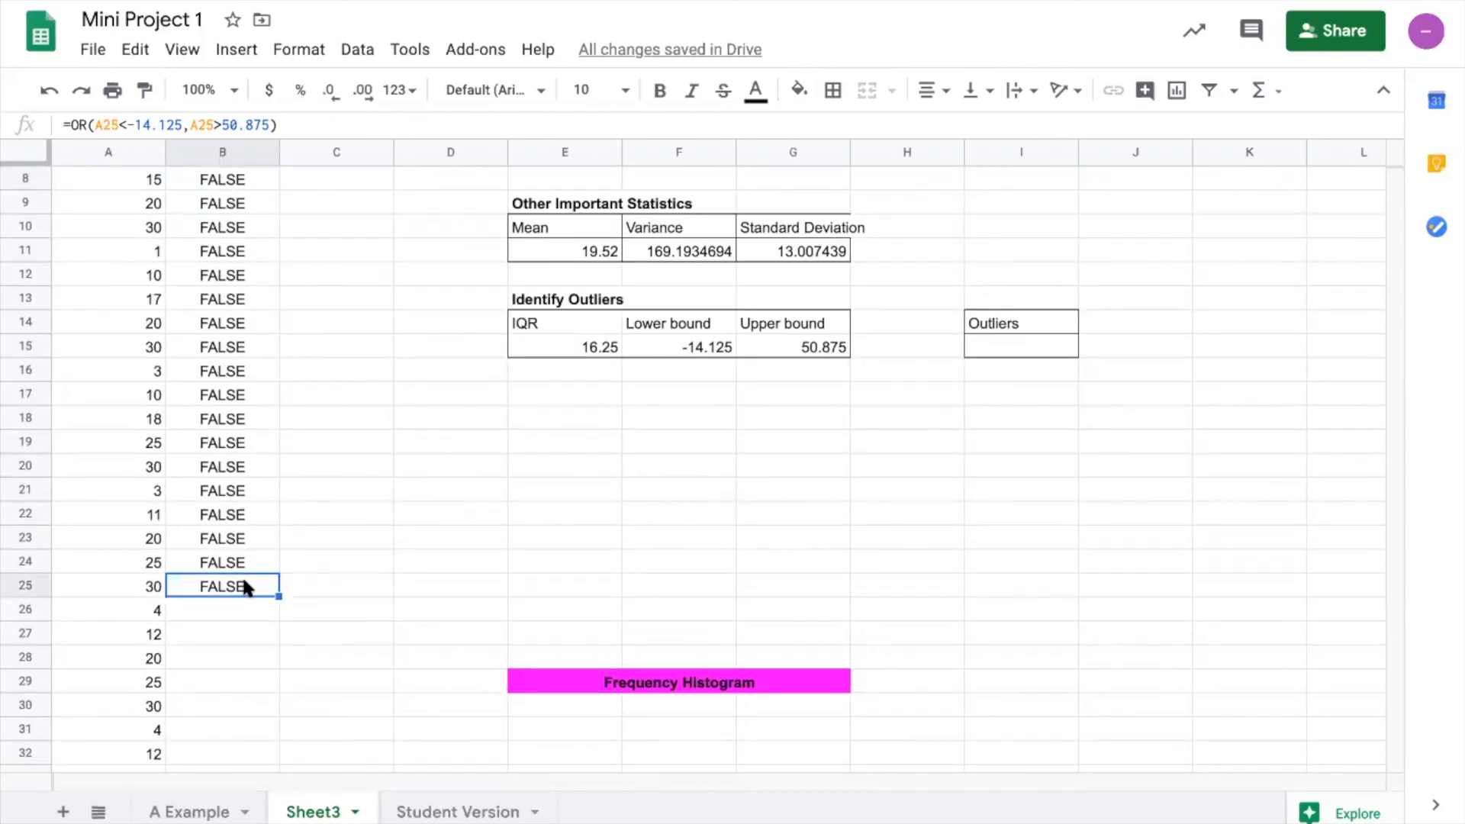
{"action": "scroll", "coordinate": [238, 574], "scroll_direction": "down", "scroll_amount": 1}
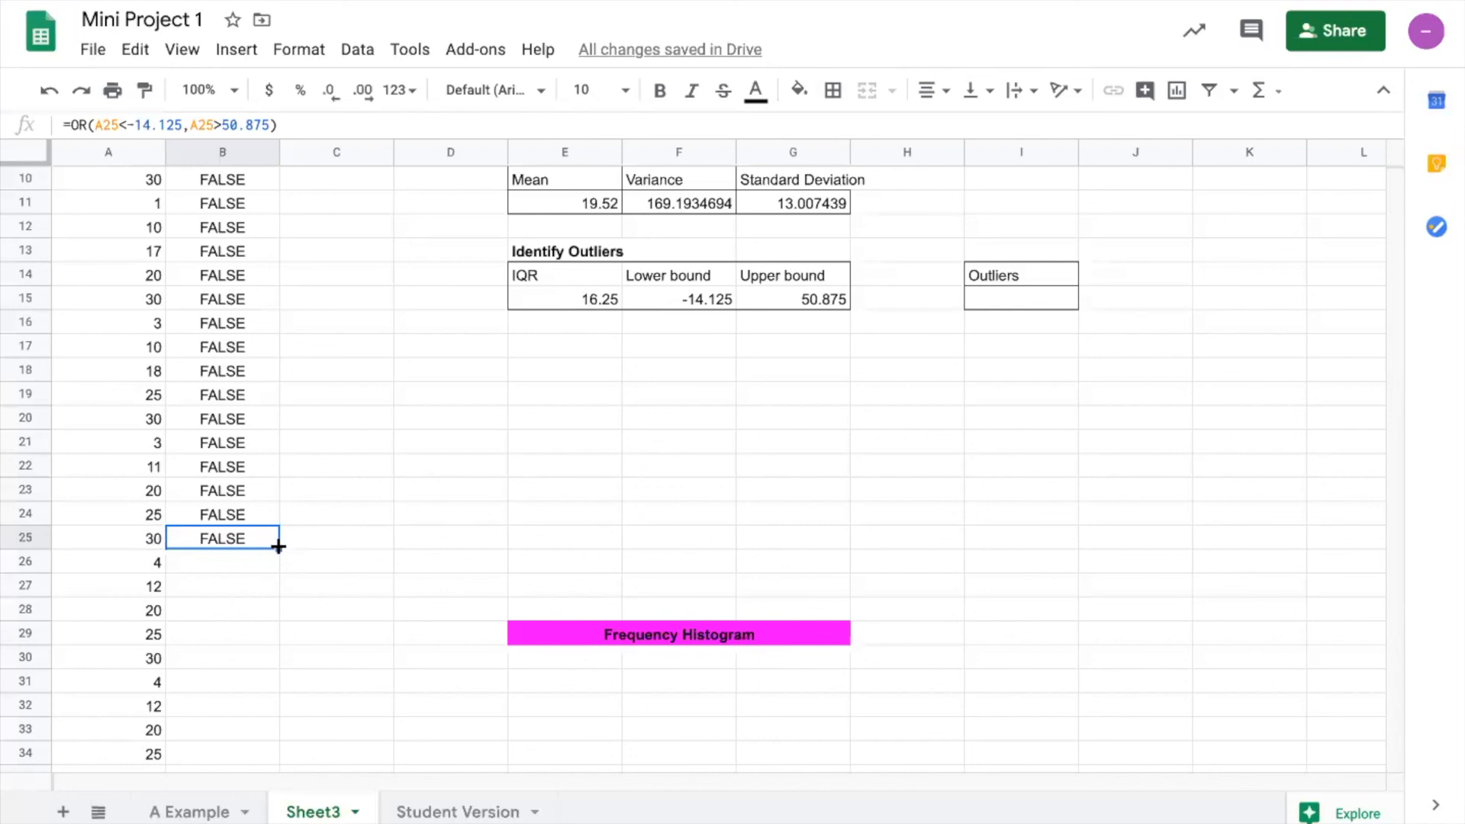
{"action": "left_click_drag", "start_coordinate": [280, 550], "coordinate": [282, 706]}
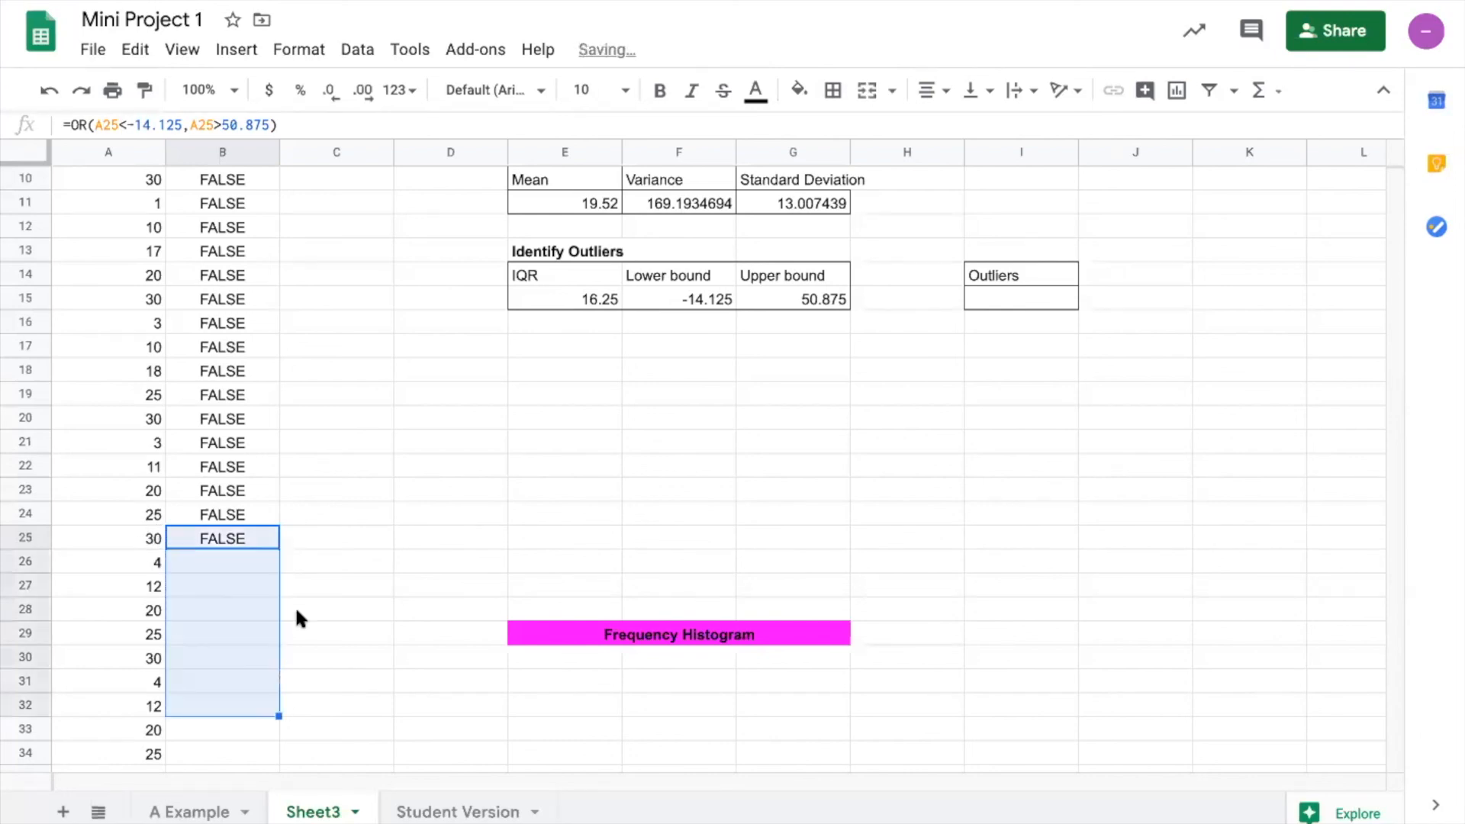
Step: Extend the outlier formula from B32 down through B55, the last row of the Sample 1 data
{"action": "scroll", "coordinate": [298, 618], "scroll_direction": "down", "scroll_amount": 1}
{"action": "scroll", "coordinate": [296, 612], "scroll_direction": "down", "scroll_amount": 6}
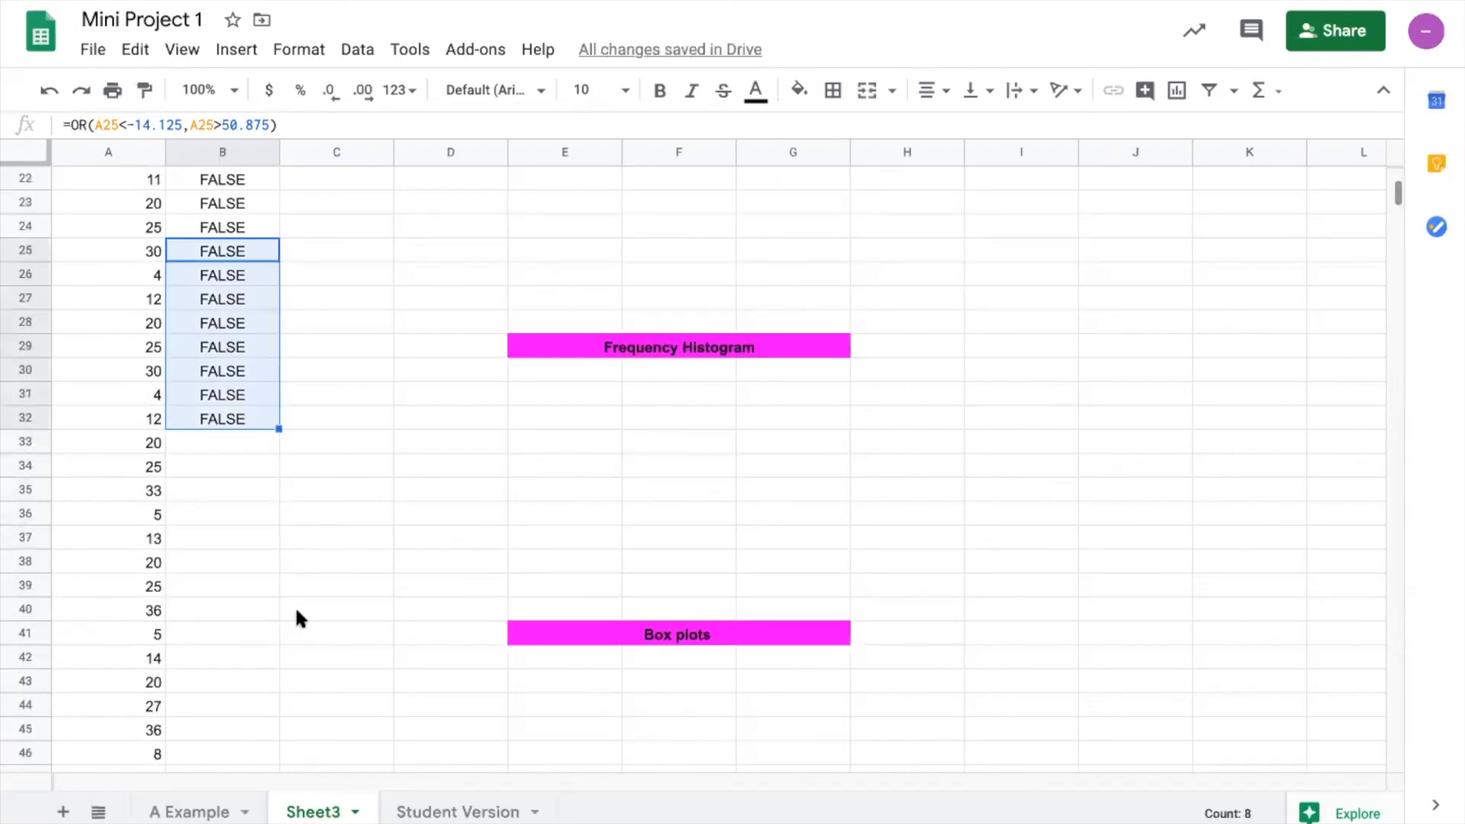
{"action": "scroll", "coordinate": [295, 606], "scroll_direction": "down", "scroll_amount": 1}
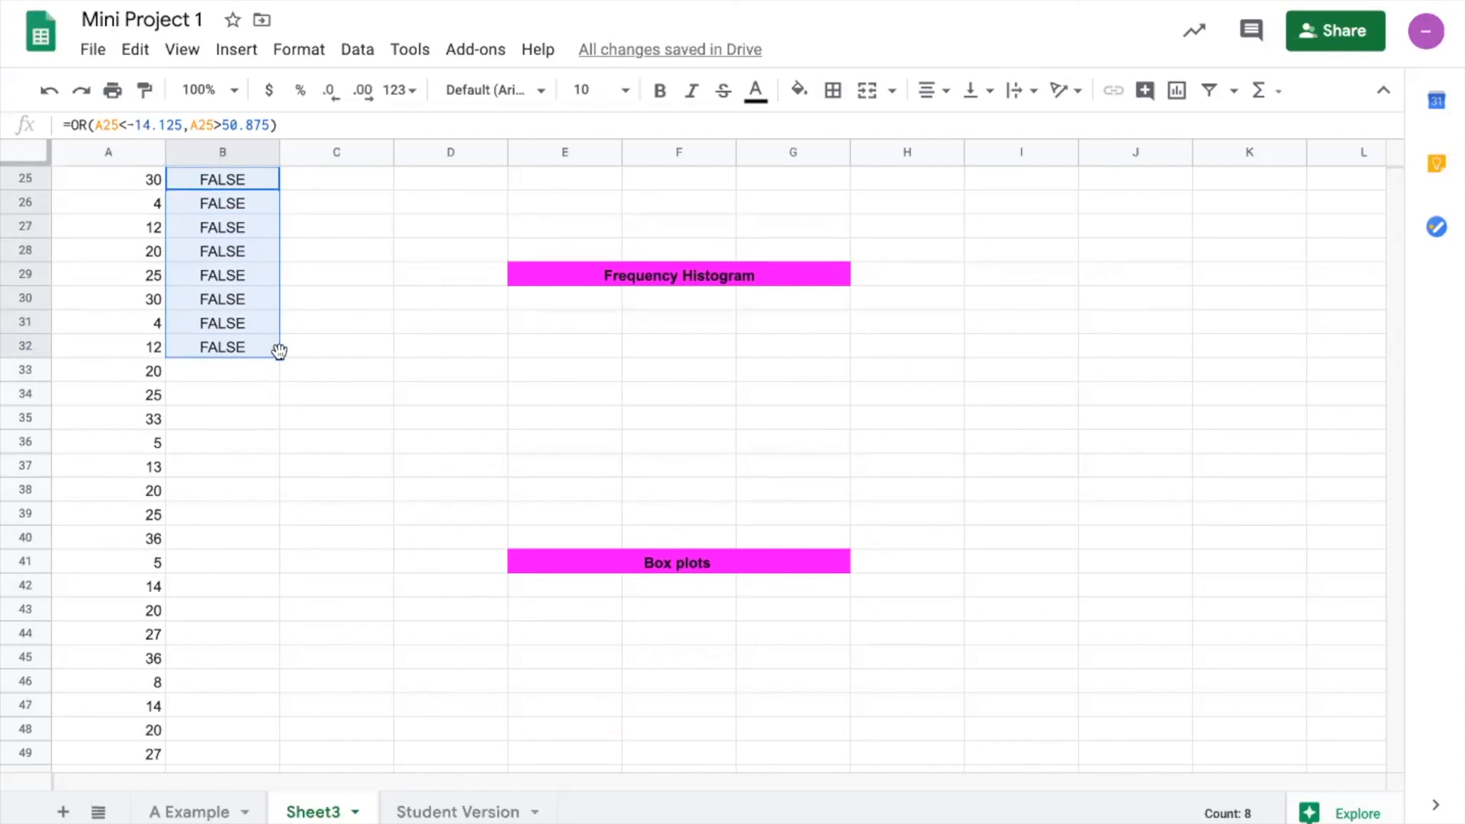
{"action": "left_click_drag", "start_coordinate": [279, 357], "coordinate": [265, 741]}
{"action": "scroll", "coordinate": [333, 666], "scroll_direction": "down", "scroll_amount": 4}
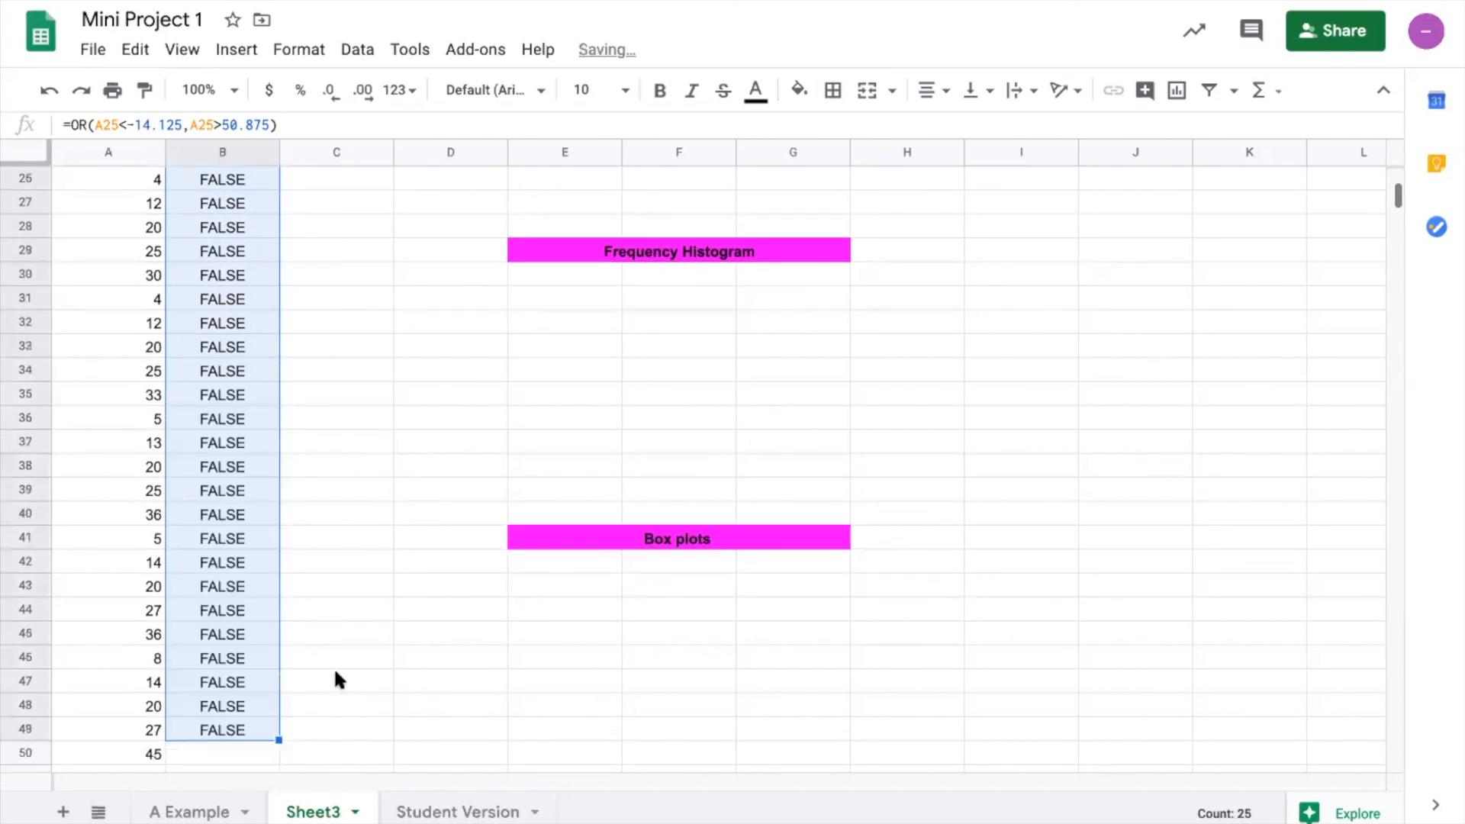
{"action": "scroll", "coordinate": [333, 666], "scroll_direction": "down", "scroll_amount": 1}
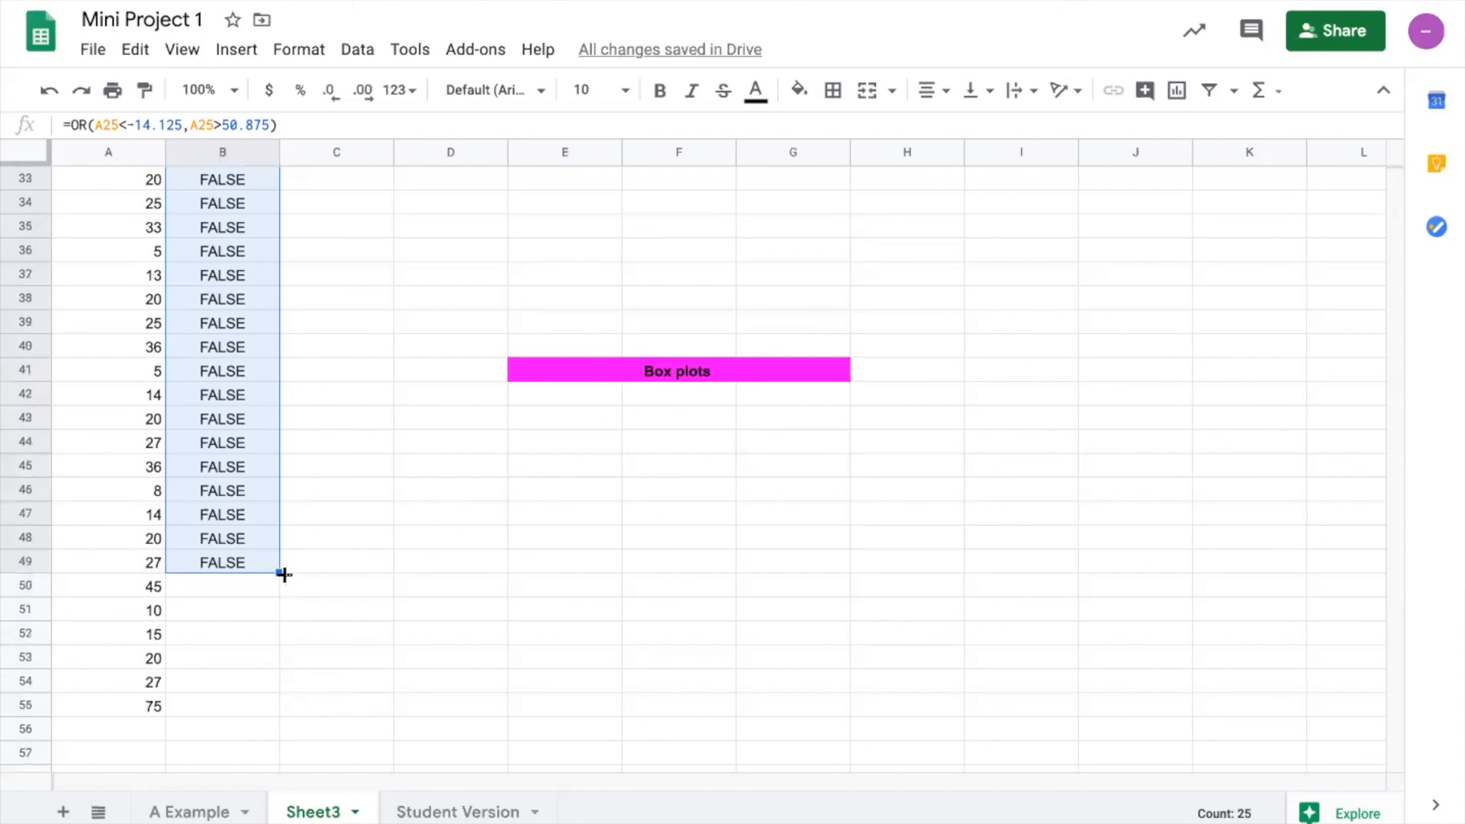
{"action": "left_click_drag", "start_coordinate": [273, 607], "coordinate": [267, 695]}
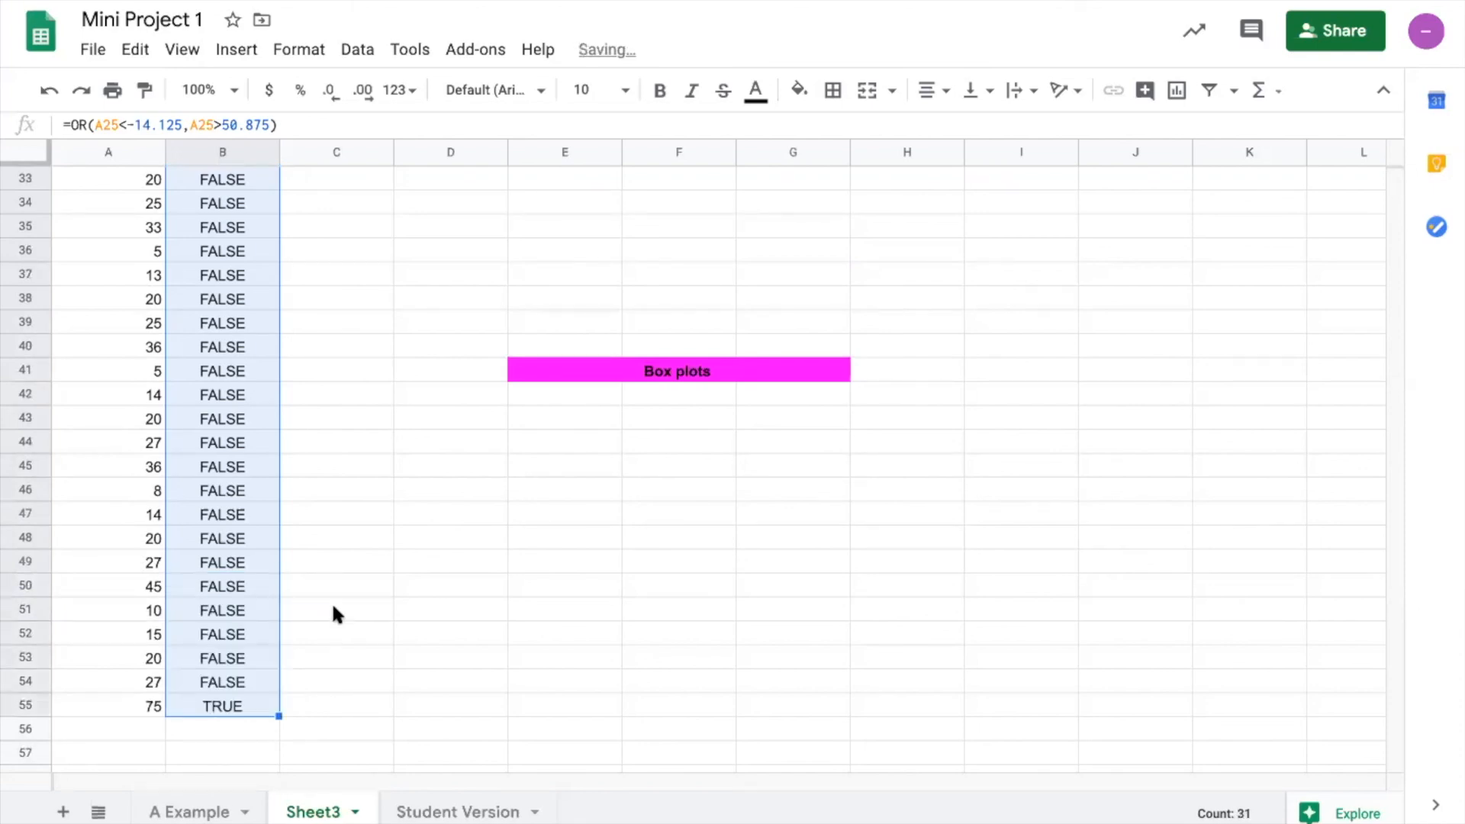
Step: Review the Outliers column for values flagged TRUE and record 75 under the Outliers heading in I15
{"action": "scroll", "coordinate": [331, 601], "scroll_direction": "up", "scroll_amount": 12}
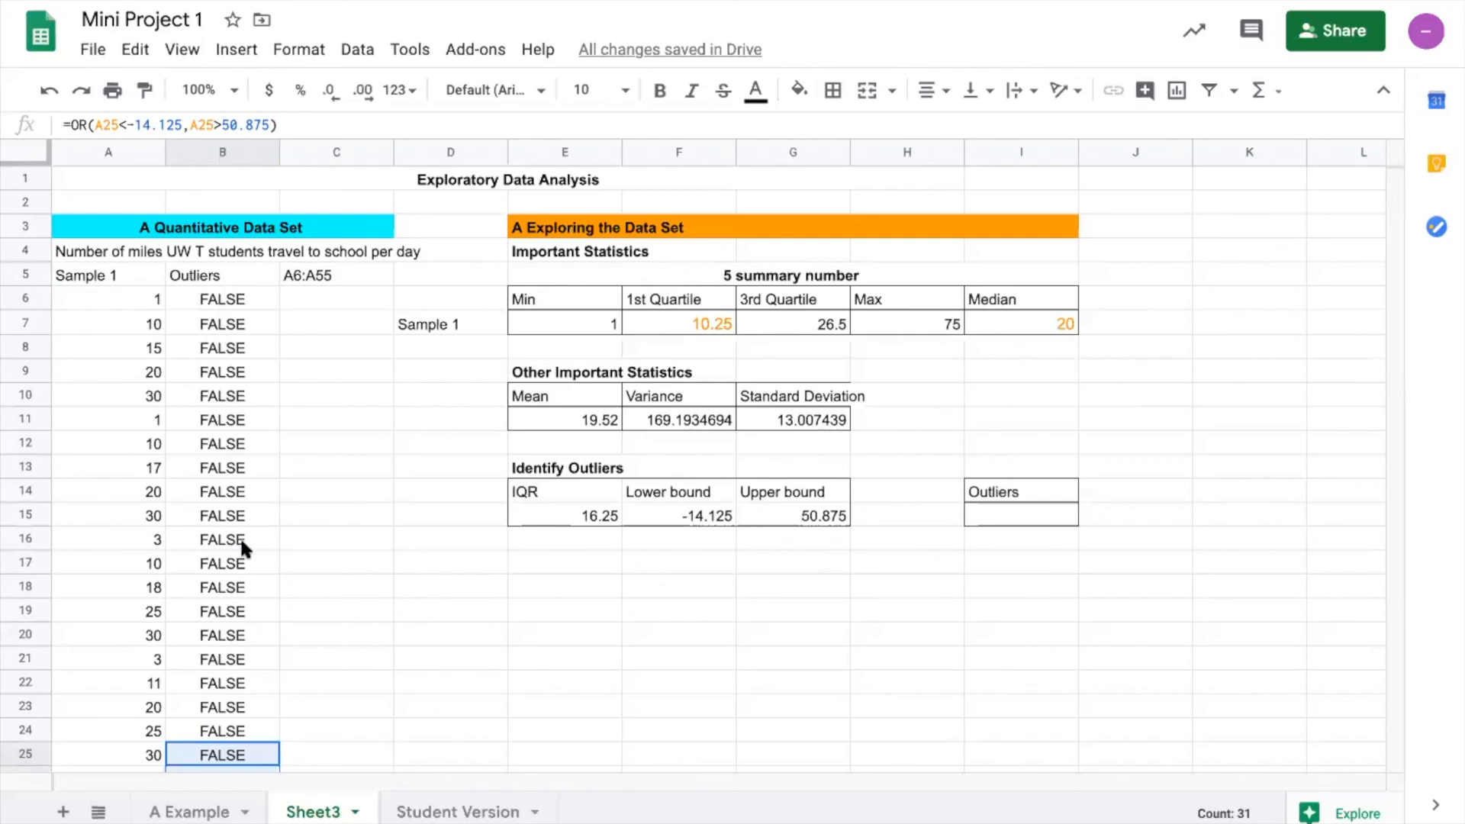
{"action": "scroll", "coordinate": [241, 540], "scroll_direction": "down", "scroll_amount": 3}
{"action": "scroll", "coordinate": [241, 540], "scroll_direction": "down", "scroll_amount": 9}
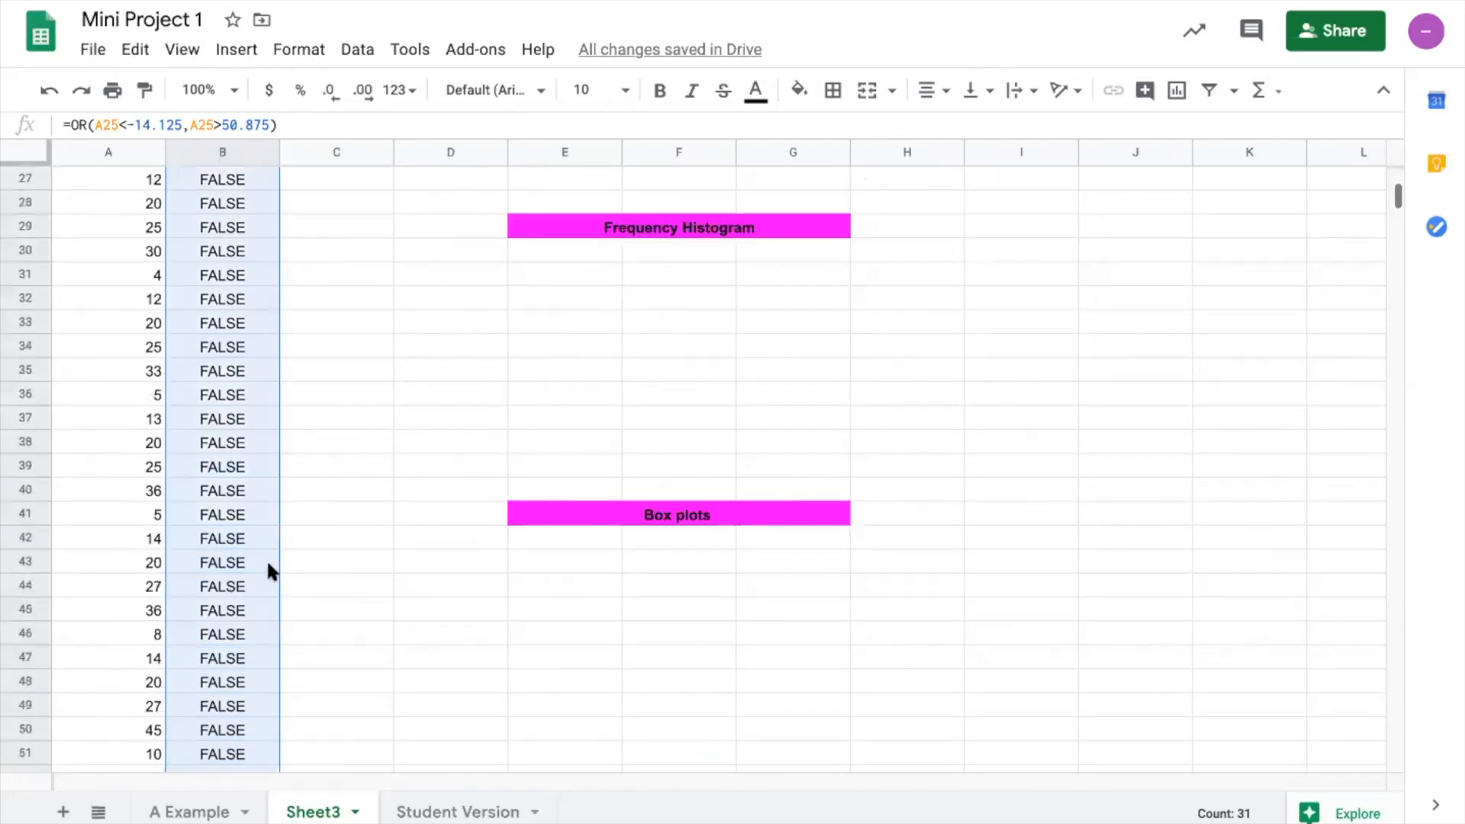
{"action": "left_click", "coordinate": [236, 636]}
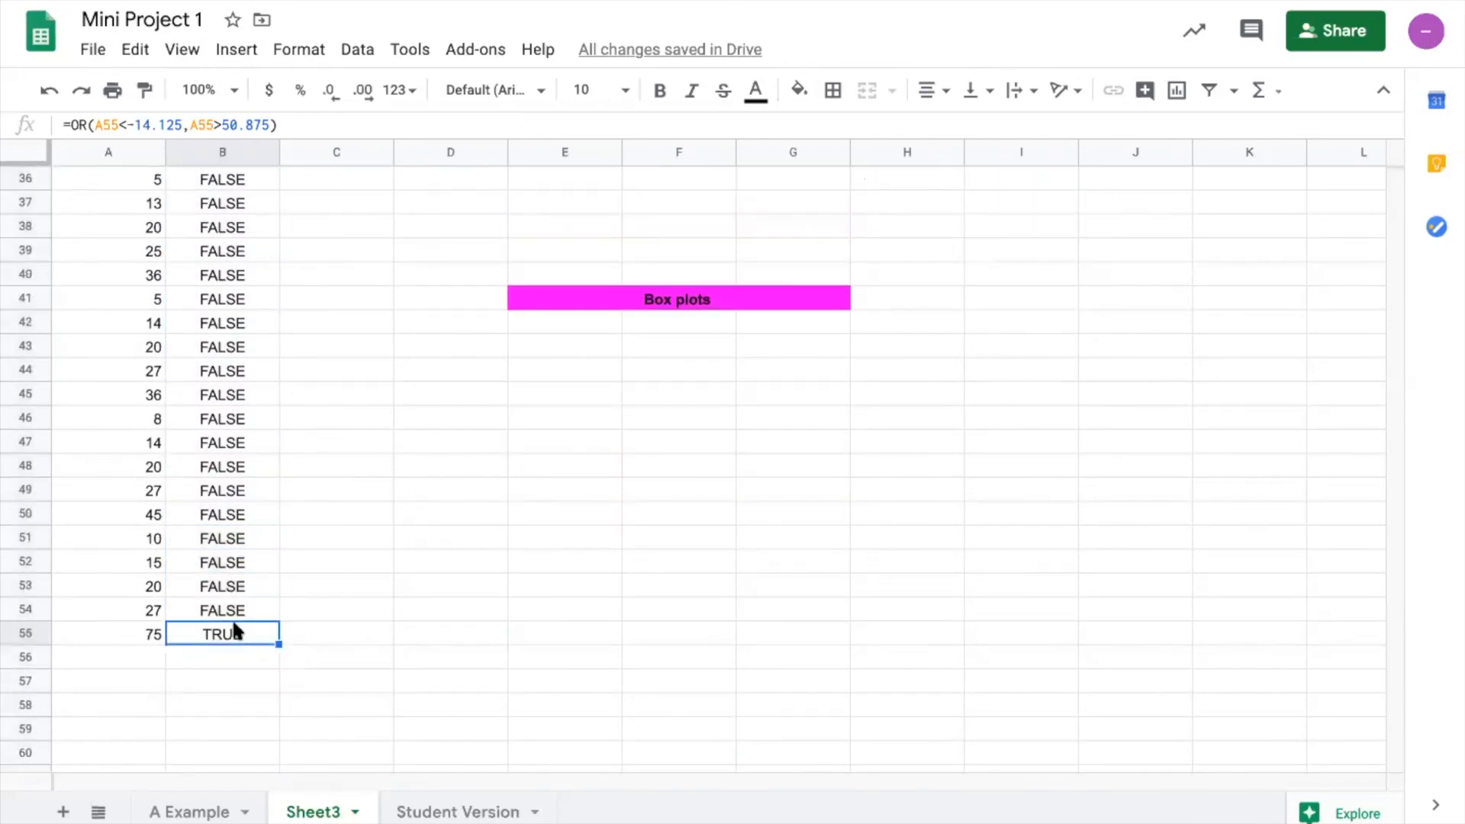
{"action": "left_click", "coordinate": [140, 632]}
{"action": "scroll", "coordinate": [546, 561], "scroll_direction": "up", "scroll_amount": 9}
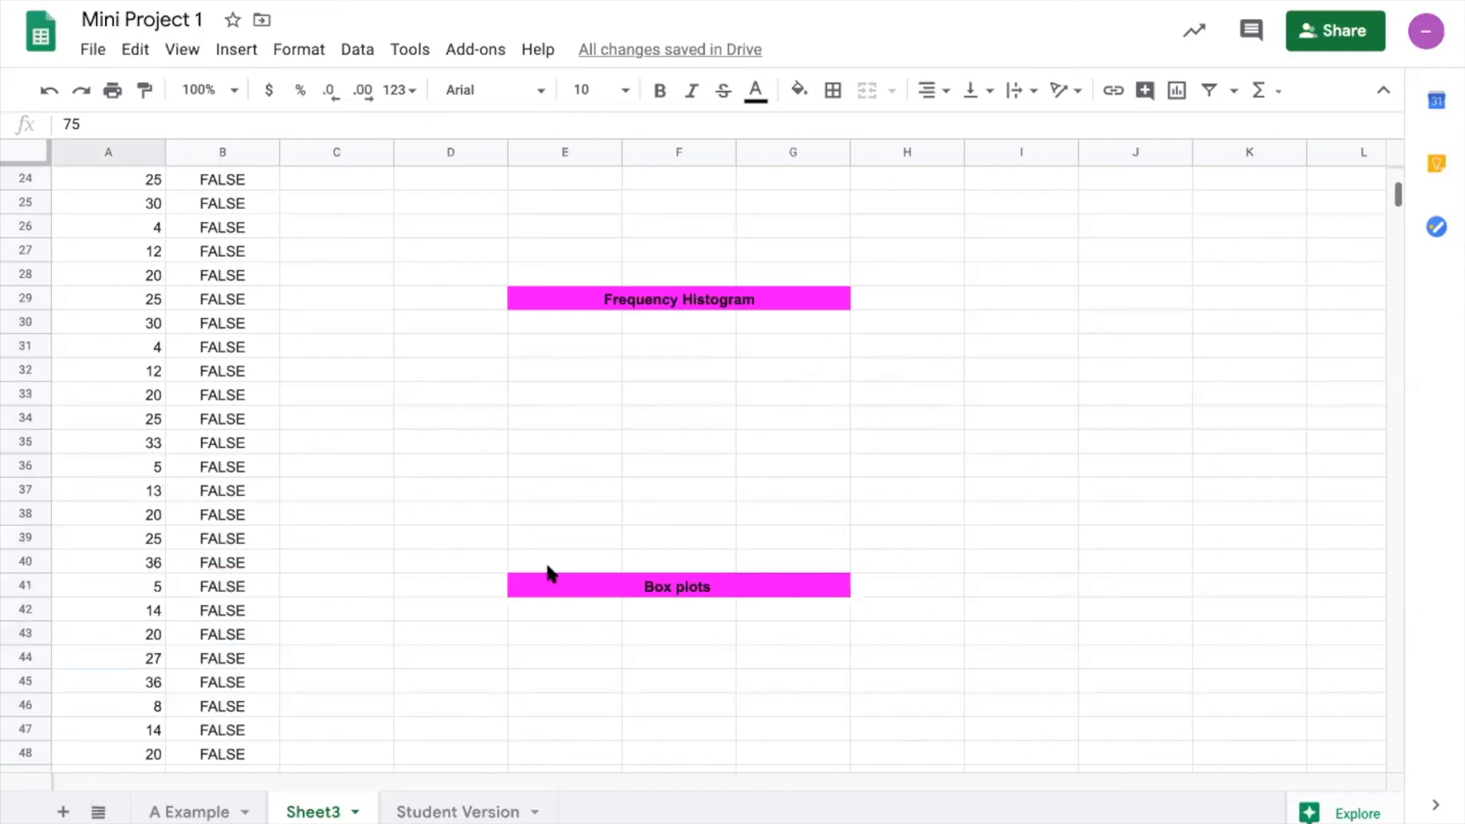
{"action": "left_click", "coordinate": [980, 347]}
{"action": "type", "text": "75"}
{"action": "scroll", "coordinate": [737, 415], "scroll_direction": "up", "scroll_amount": 1}
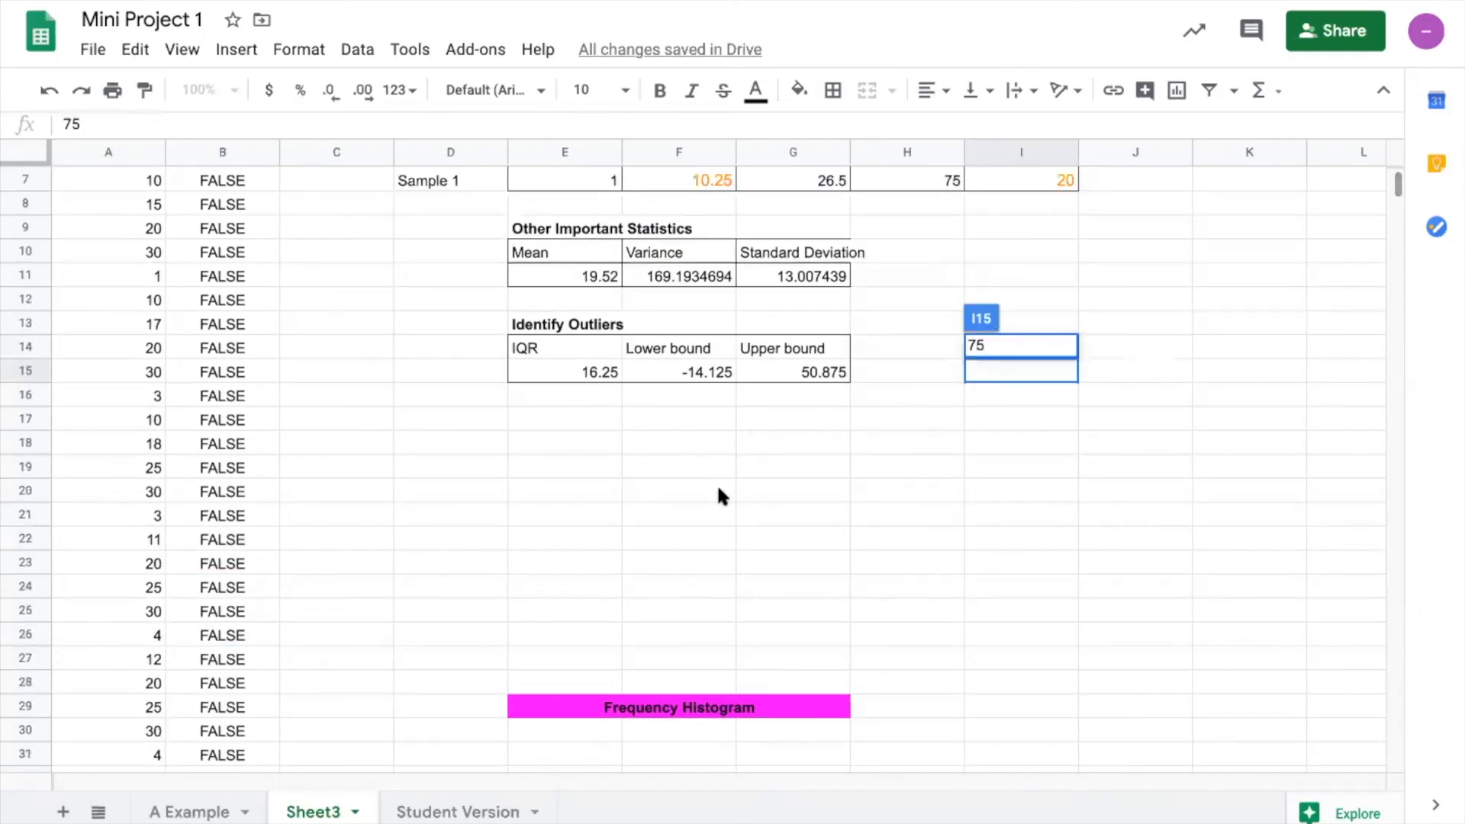
{"action": "scroll", "coordinate": [713, 504], "scroll_direction": "up", "scroll_amount": 3}
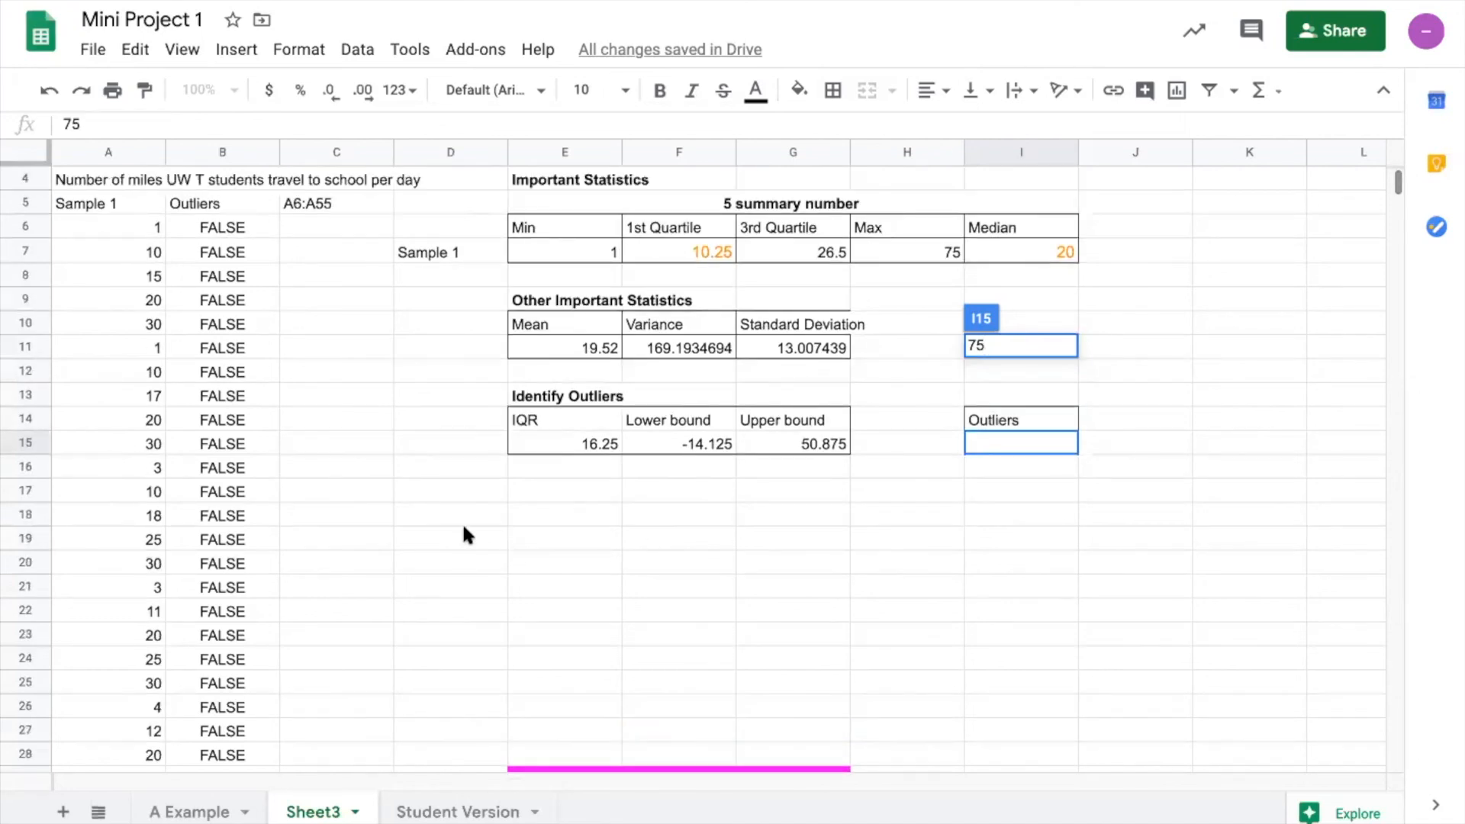
{"action": "scroll", "coordinate": [464, 527], "scroll_direction": "up", "scroll_amount": 2}
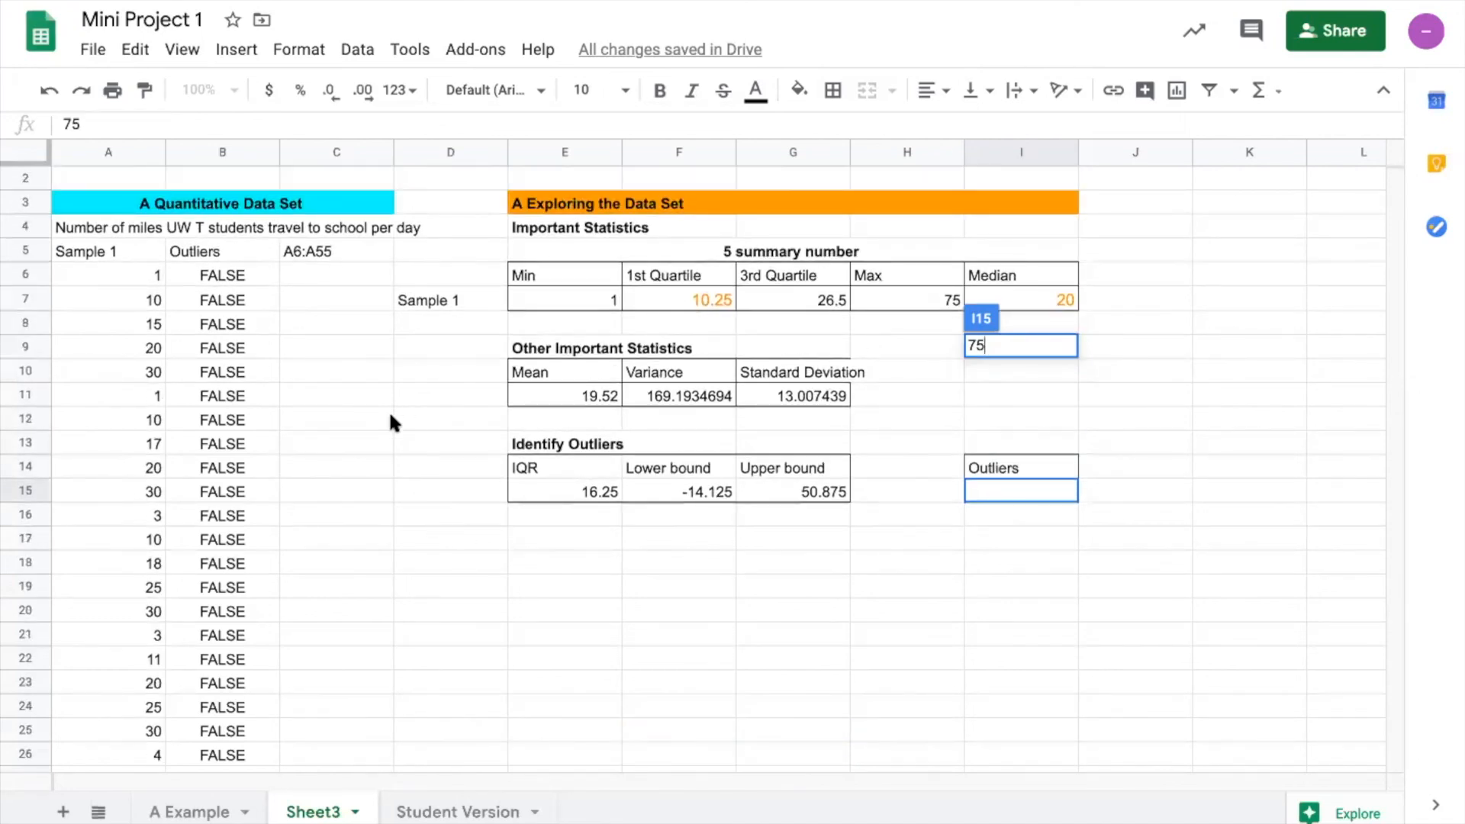
{"action": "left_click", "coordinate": [836, 570]}
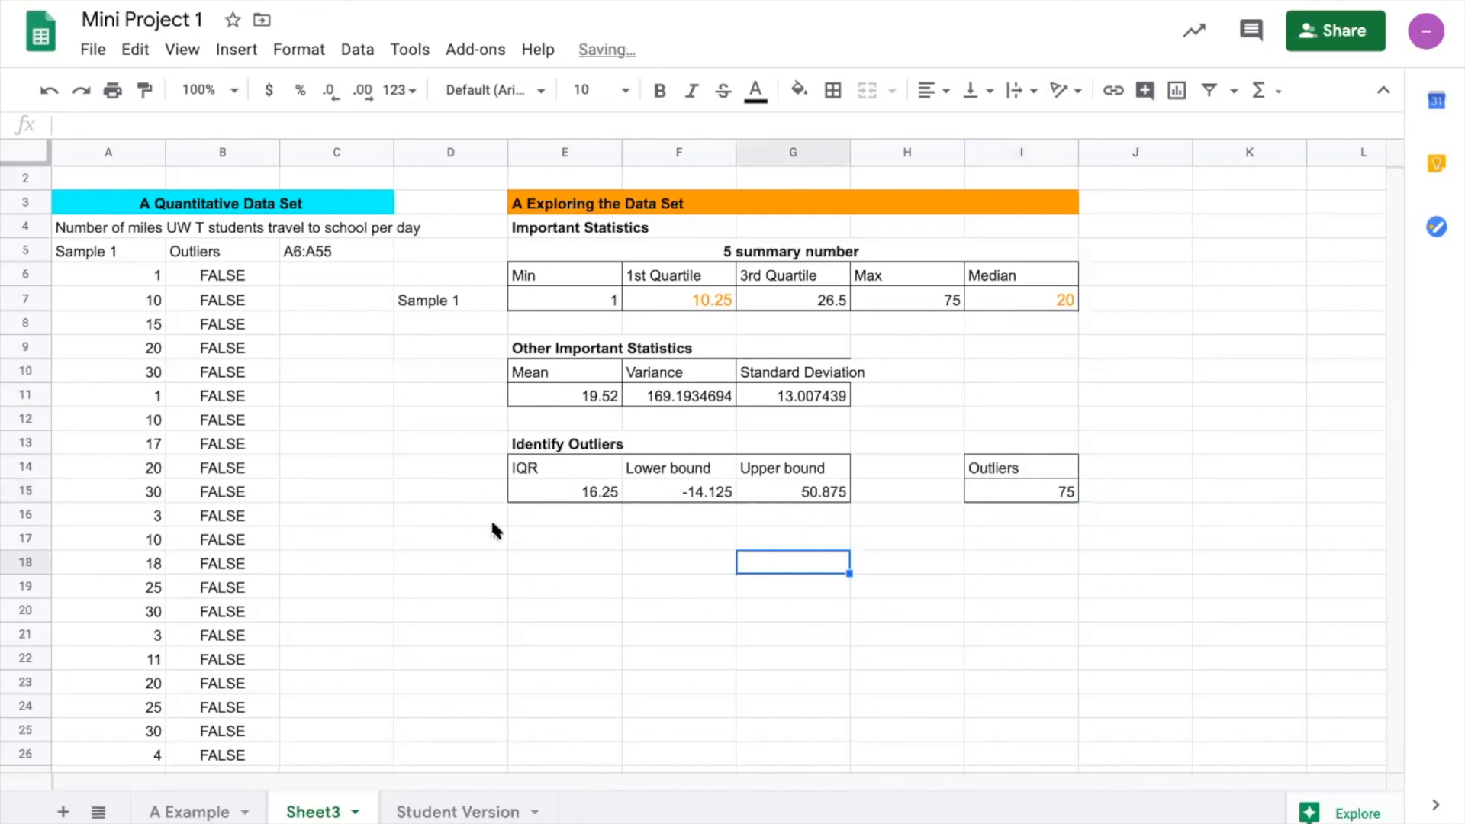